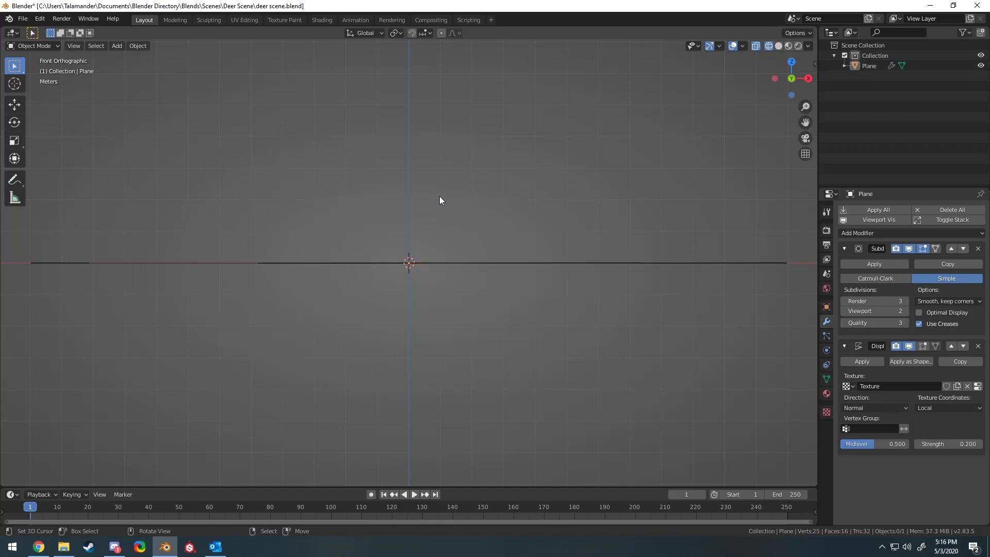
Subdivide the whole plane mesh in Edit Mode into a denser grid
key(Tab)
mouse_move(439, 196)
middle_down()
mouse_move(367, 241)
mouse_move(494, 161)
middle_up()
key(a)
right_click(354, 210)
click(330, 186)
click(169, 408)
key(Tab)
Raise the Displace strength to 0.600 and shrink the Clouds texture size to 0.51
middle_drag(540, 284, 345, 205)
scroll(344, 205, up, 2)
click(826, 412)
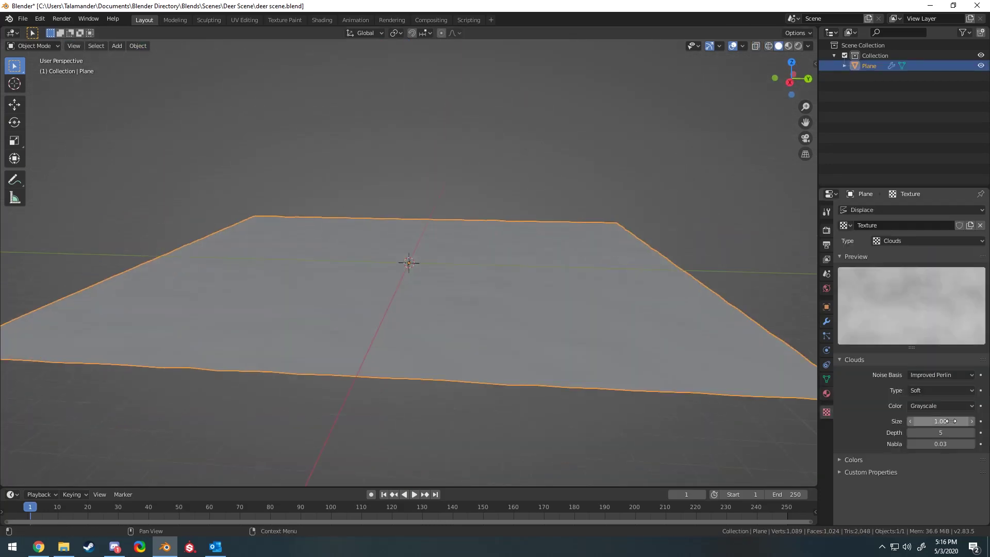
click(826, 321)
mouse_move(515, 289)
middle_down()
mouse_move(500, 354)
mouse_move(462, 183)
mouse_move(470, 176)
mouse_move(654, 234)
middle_up()
scroll(500, 354, down, 3)
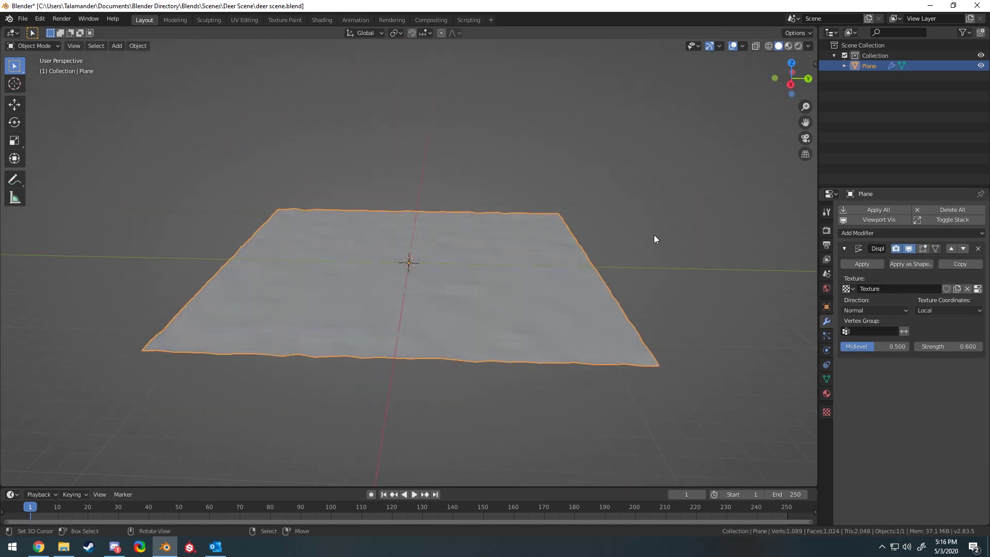
click(977, 386)
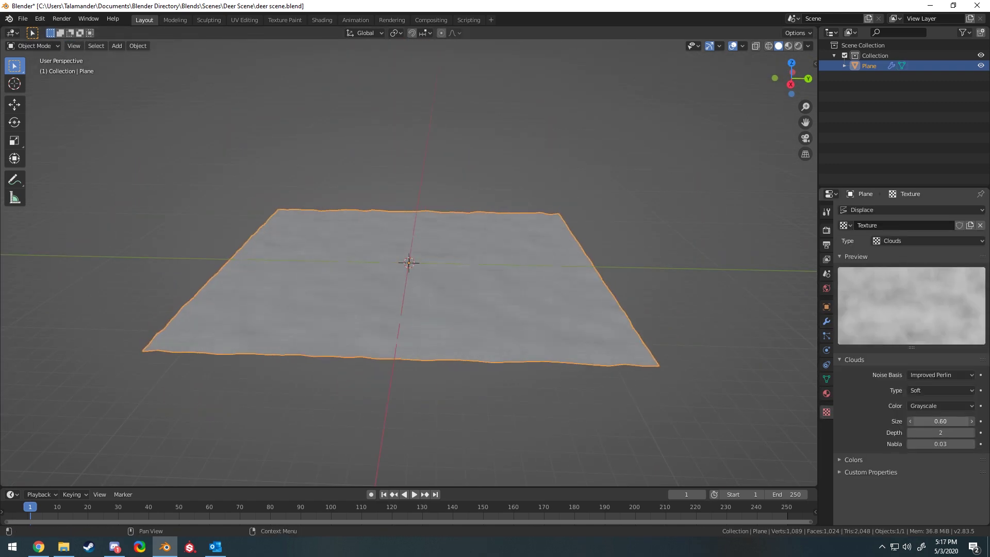
drag(940, 421, 918, 422)
Add a camera framing the terrain from low down, with Lock Camera to View enabled
middle_drag(353, 289, 522, 166)
click(742, 46)
scroll(459, 172, up, 3)
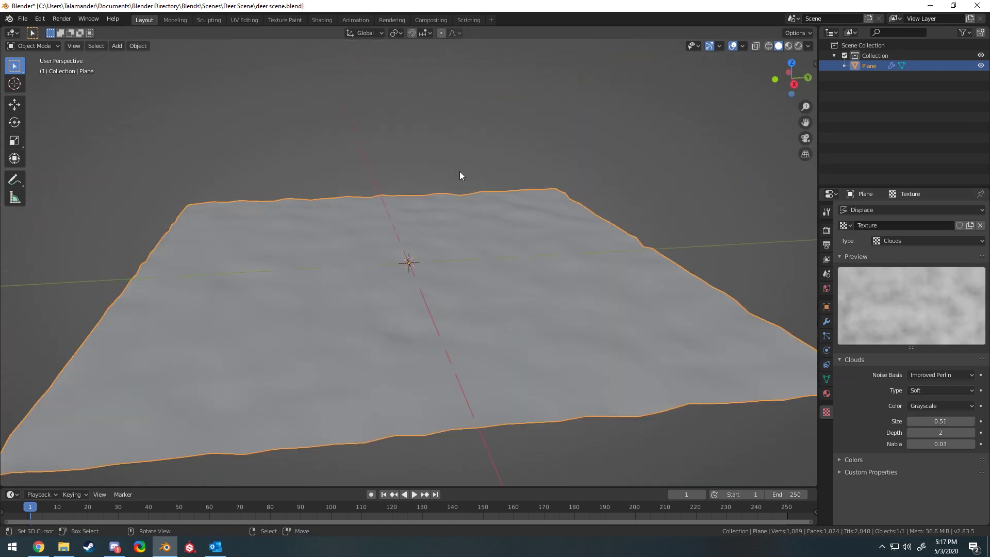
scroll(460, 175, down, 3)
middle_drag(471, 206, 403, 149)
key(shift+a)
click(438, 258)
key(KP_0)
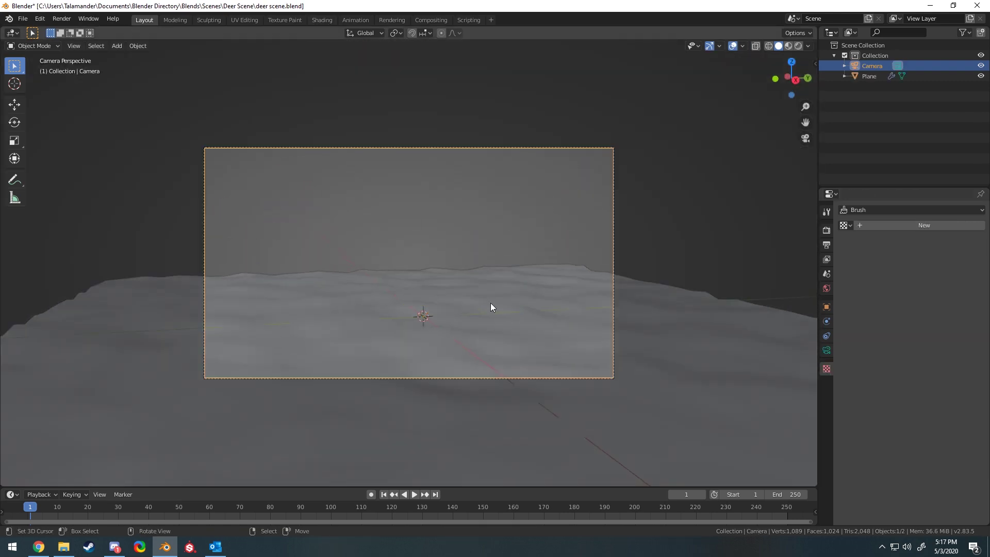
key(n)
click(798, 185)
middle_drag(463, 206, 465, 227)
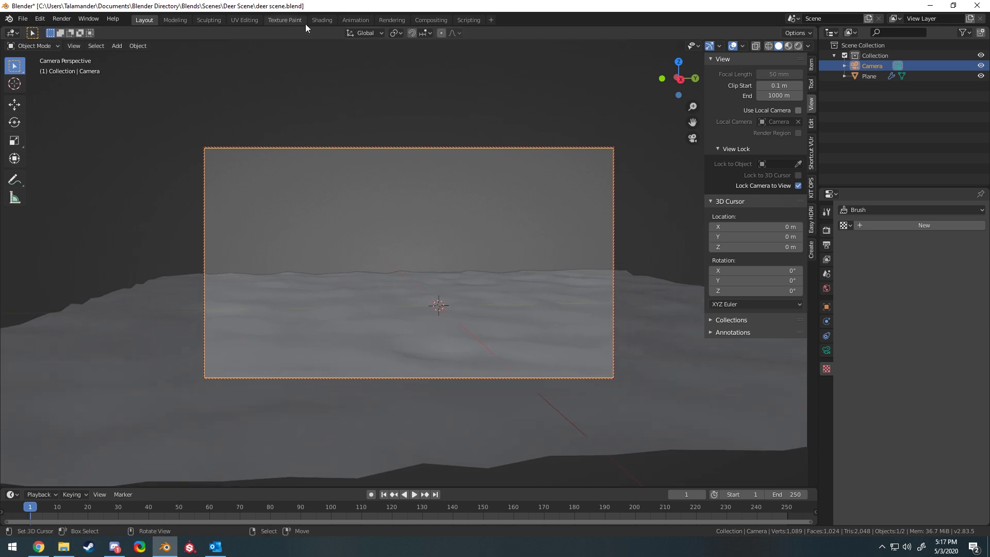
click(209, 19)
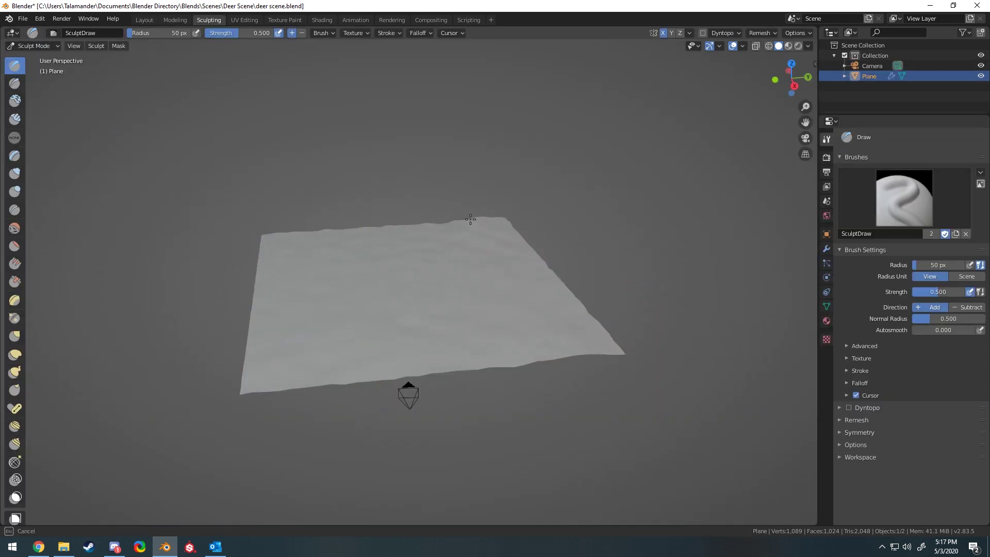
Sculpt with a 138 px Draw brush, then orbit to inspect the plane and camera
click(485, 237)
mouse_move(486, 238)
middle_down()
mouse_move(482, 185)
mouse_move(367, 186)
middle_up()
key(KP_0)
middle_drag(420, 128, 458, 243)
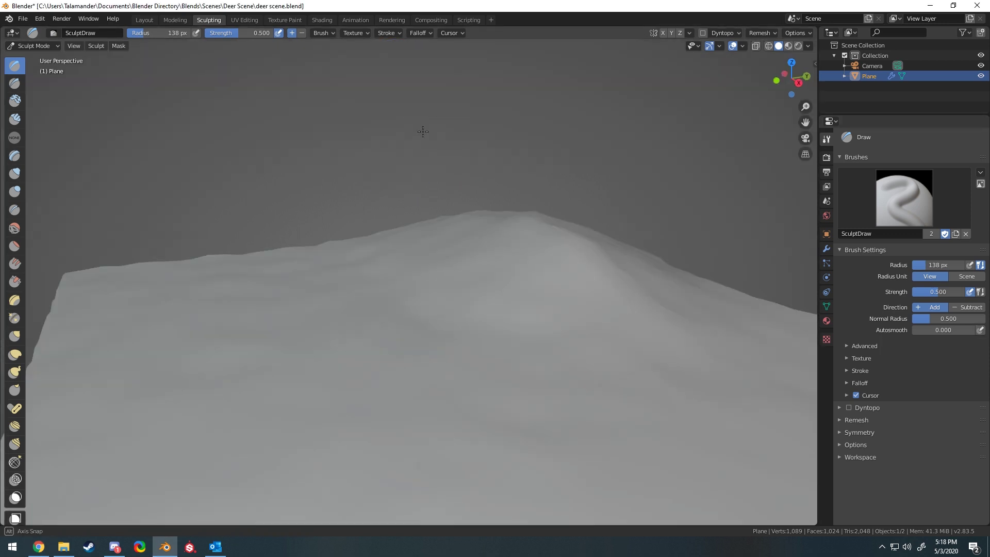
mouse_move(273, 269)
middle_down()
mouse_move(342, 299)
mouse_move(798, 289)
middle_up()
mouse_move(515, 278)
middle_down()
mouse_move(426, 270)
mouse_move(411, 332)
mouse_move(471, 289)
middle_up()
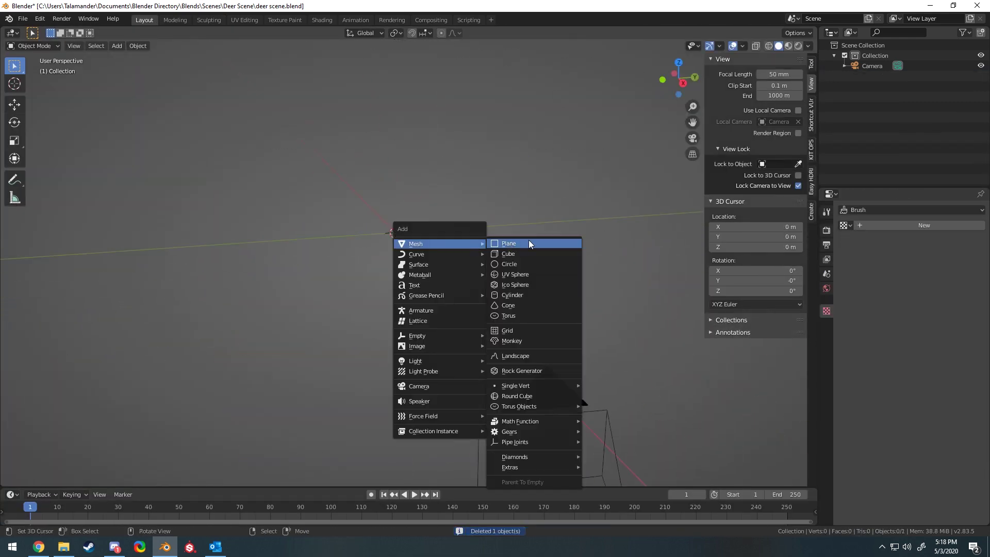
Enlarge the new plane and give it Subdivision Surface level 3 plus a Displace modifier
key(KP_0)
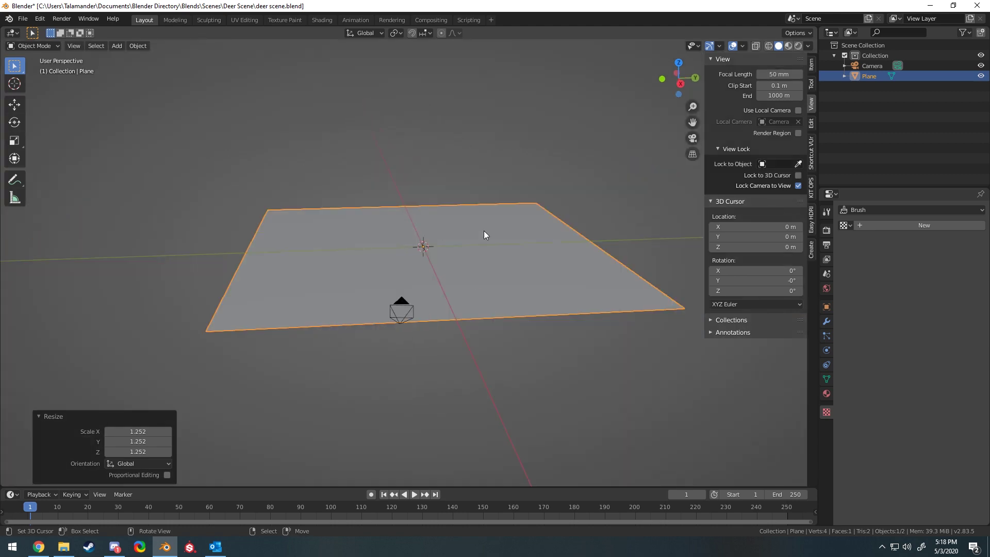
key(Tab)
Apply rotation and scale to the new plane
key(Tab)
click(826, 321)
click(910, 209)
click(796, 379)
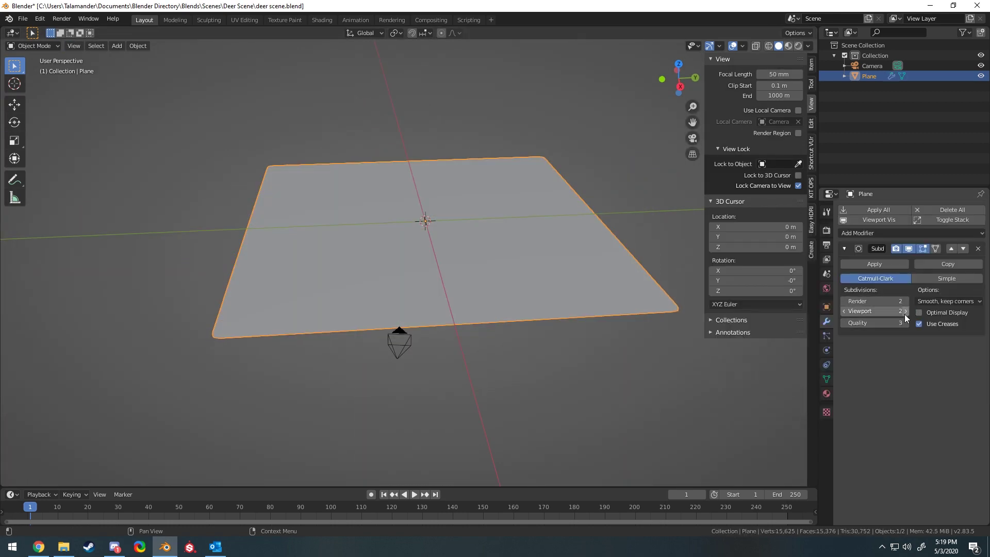
click(909, 233)
click(860, 288)
key(Tab)
key(shift+a)
key(Escape)
key(Tab)
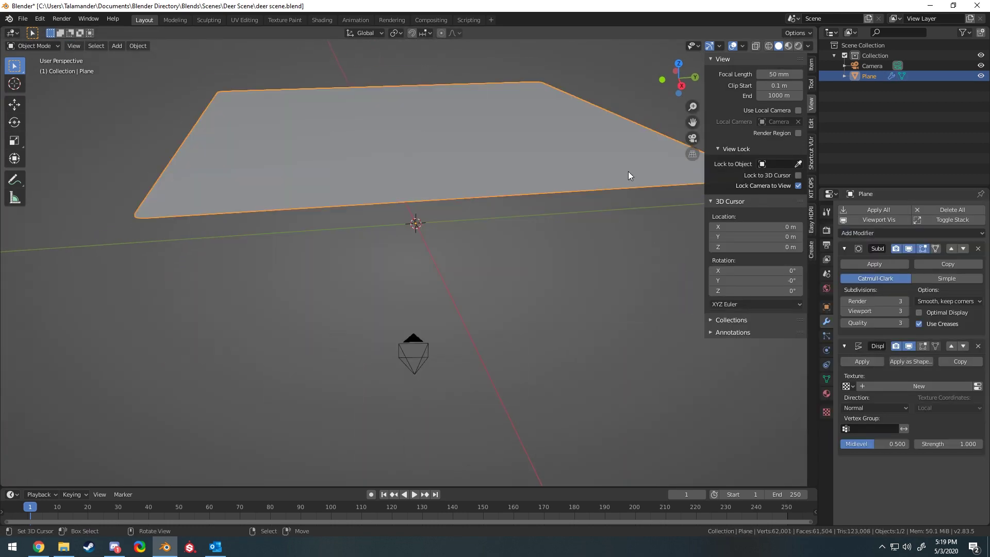
key(ctrl+a)
Give the Displace a new Clouds texture at strength 0.250 and save deer scene.blend
click(919, 386)
click(826, 412)
drag(943, 434, 920, 444)
click(827, 321)
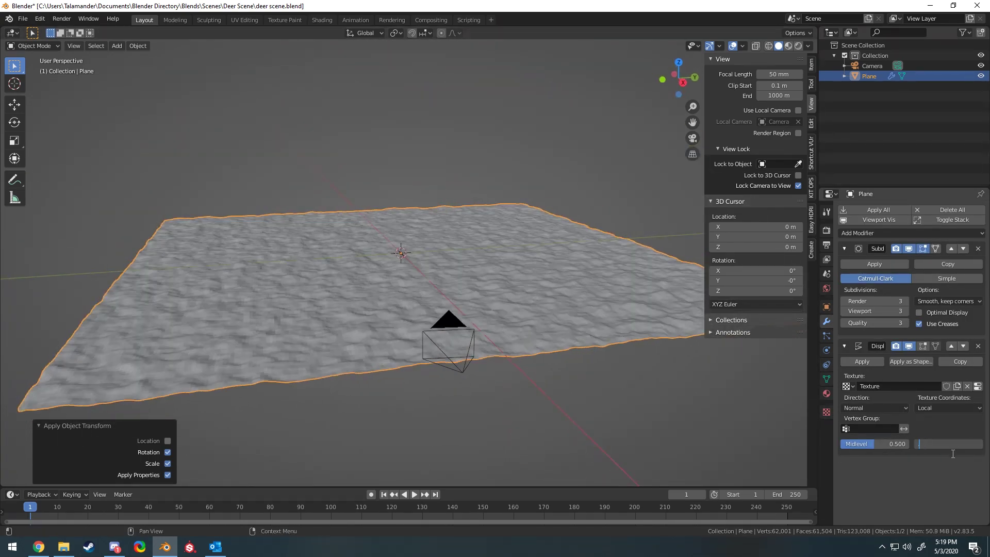
mouse_move(433, 242)
middle_down()
mouse_move(372, 163)
mouse_move(277, 215)
mouse_move(450, 247)
middle_up()
key(ctrl+s)
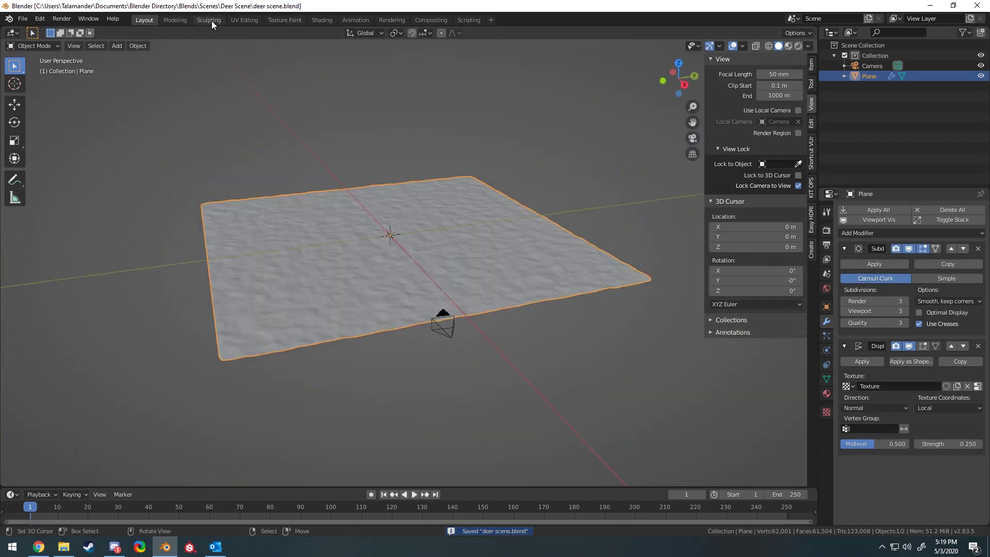
Sculpt a broad mound along the terrain's back edge with the 168 px Draw brush
click(211, 21)
drag(521, 273, 585, 286)
key(KP_0)
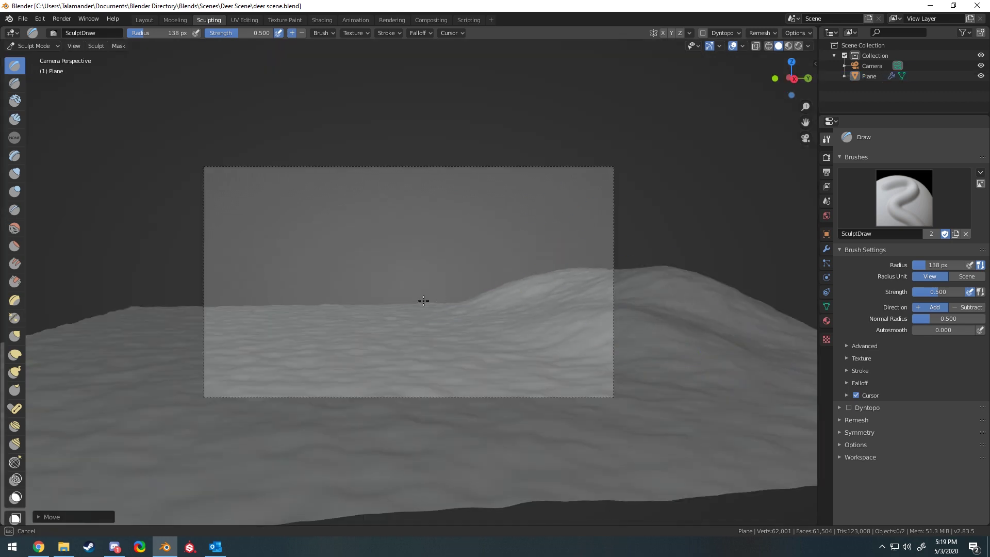
middle_drag(494, 224, 506, 276)
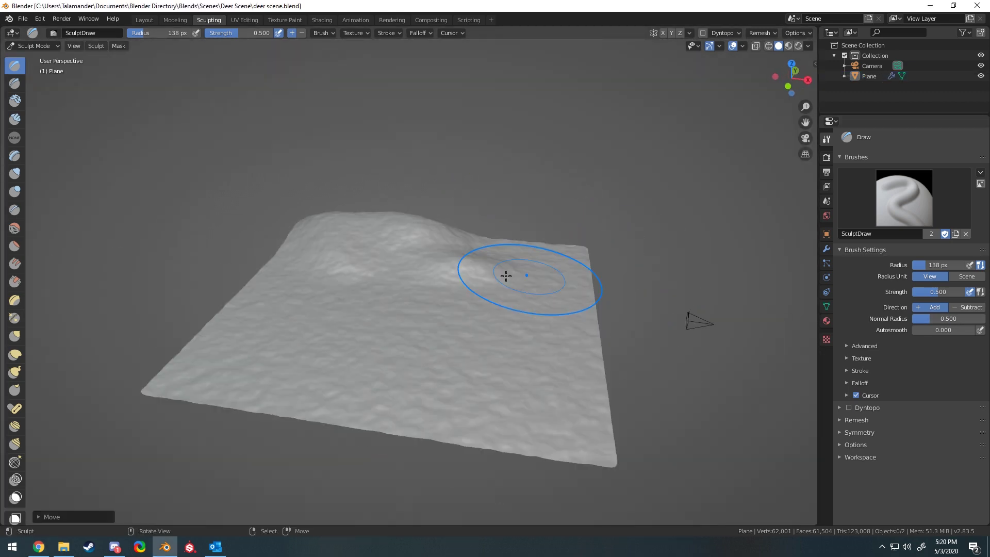
key(KP_0)
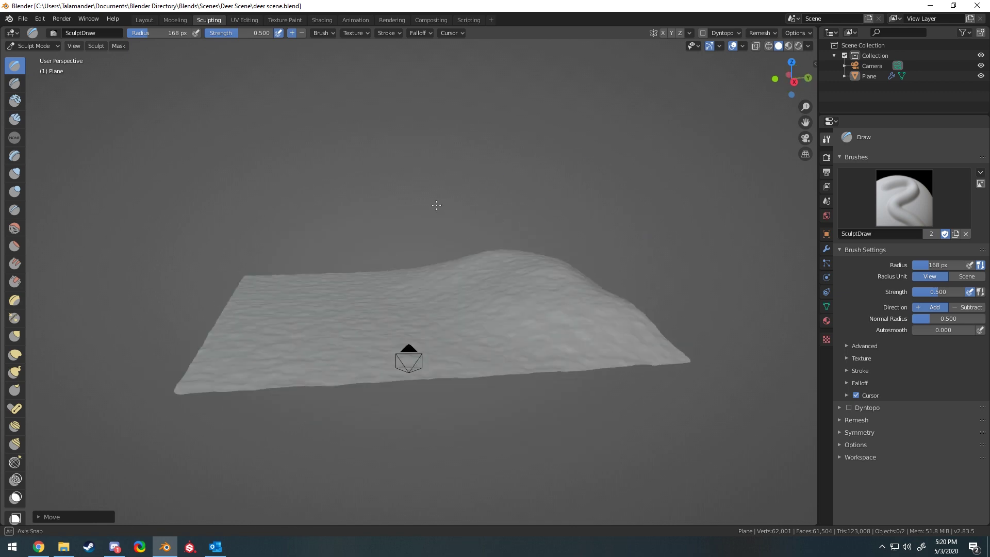
middle_drag(349, 302, 257, 307)
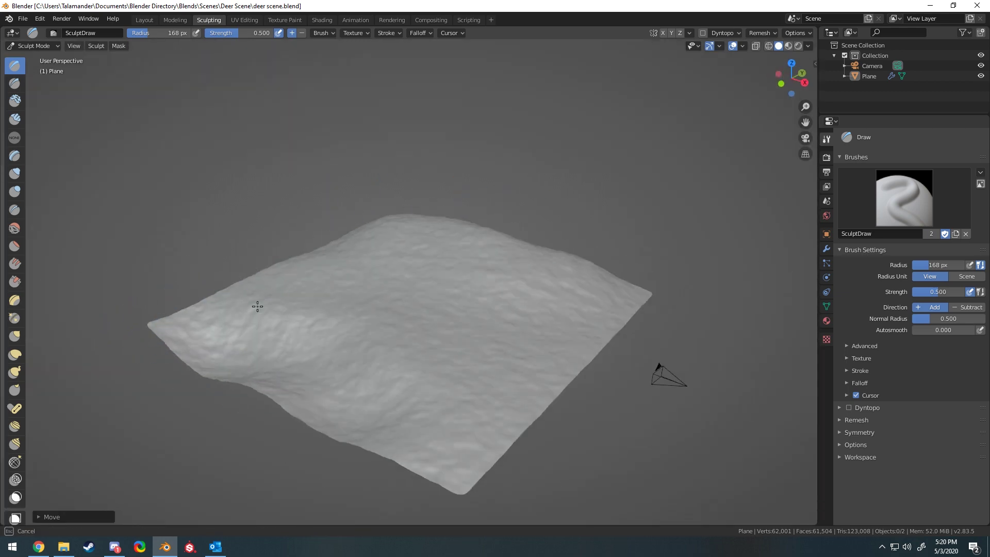
middle_drag(372, 366, 354, 276)
Keep Lock Camera to View enabled and reframe the hill through the camera
key(KP_0)
key(n)
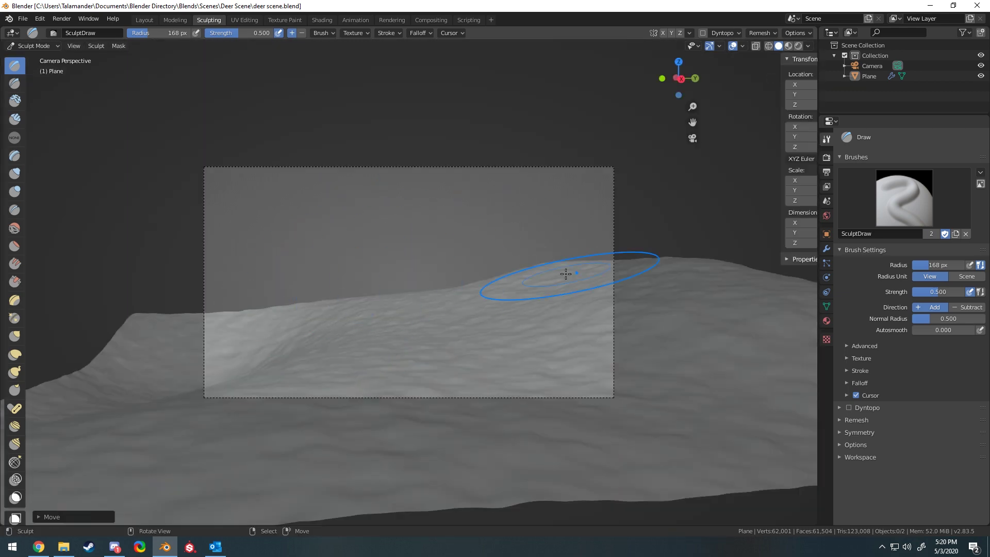
click(798, 185)
key(KP_0)
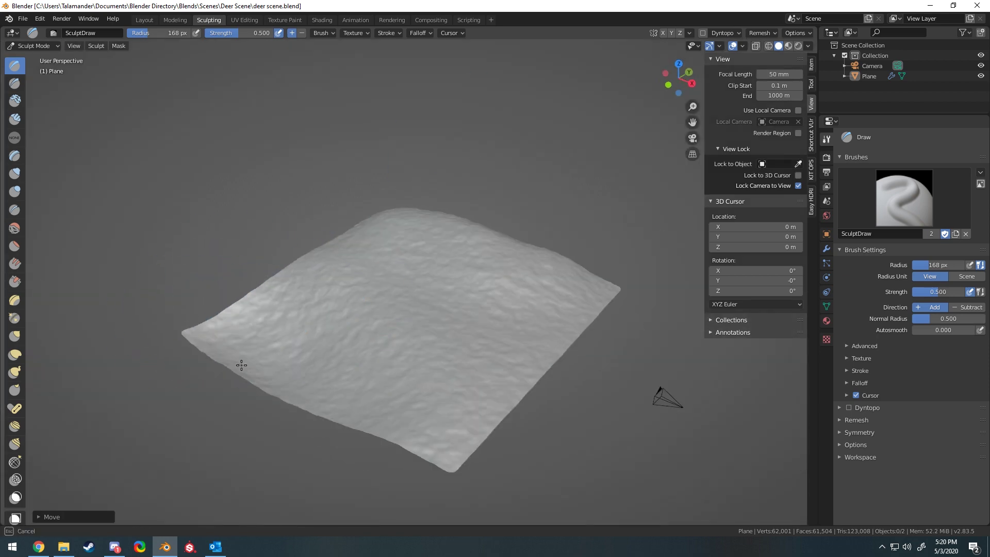
mouse_move(238, 364)
middle_down()
mouse_move(269, 328)
mouse_move(497, 232)
mouse_move(524, 294)
middle_up()
key(KP_0)
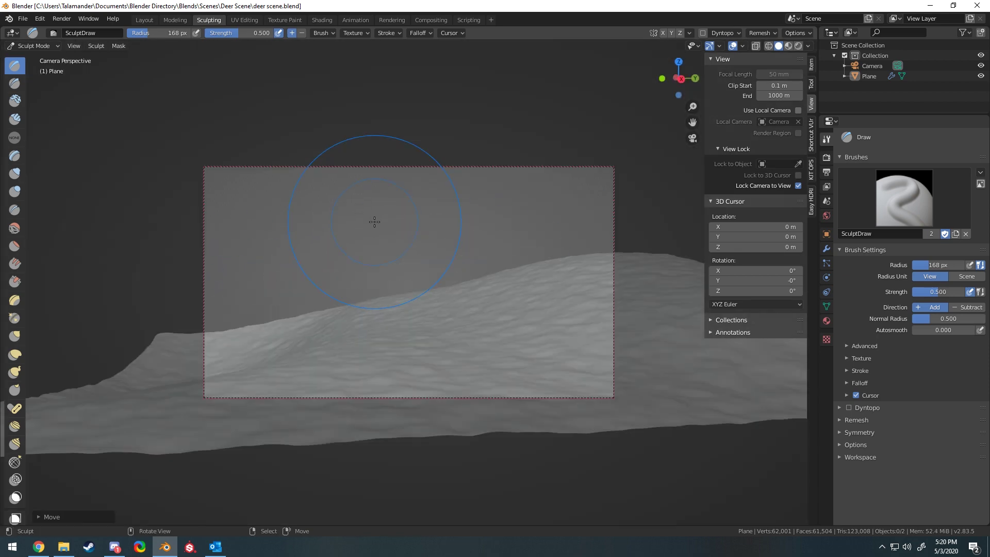
Apply the terrain's rotation and scale in Layout, then reframe the camera over it
click(144, 20)
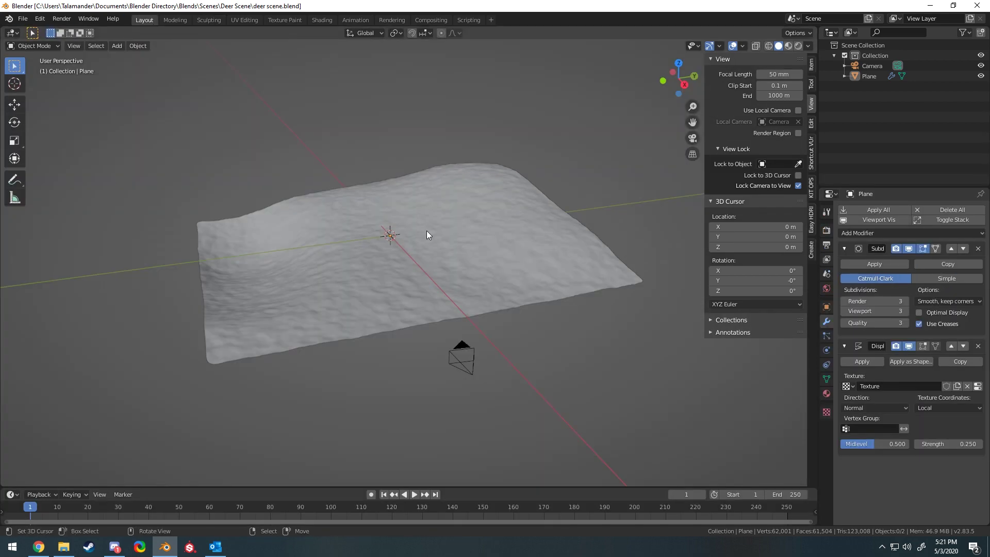
click(426, 230)
mouse_move(425, 231)
middle_down()
mouse_move(475, 213)
mouse_move(444, 176)
middle_up()
key(ctrl+a)
click(444, 177)
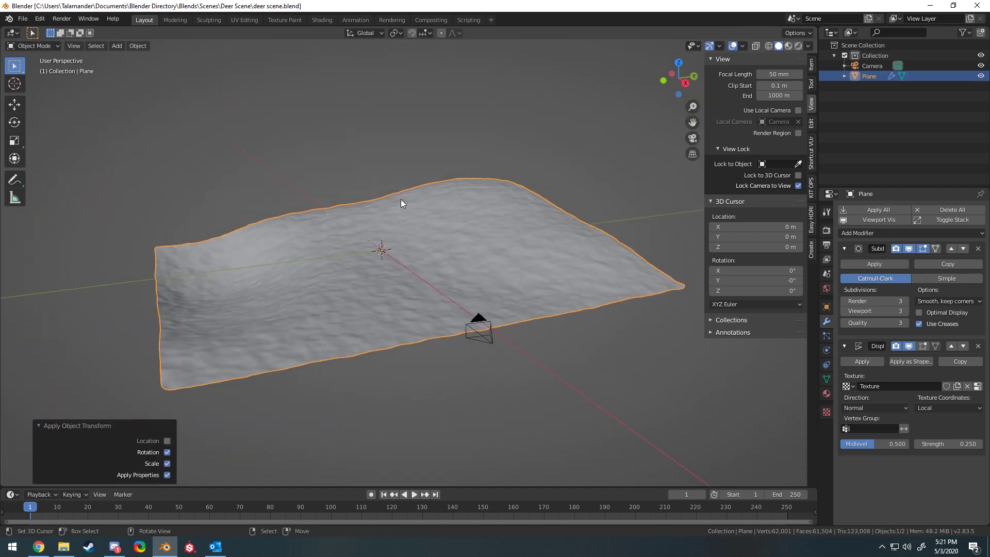
key(KP_0)
mouse_move(506, 218)
middle_down()
mouse_move(472, 236)
mouse_move(514, 246)
mouse_move(389, 265)
middle_up()
key(KP_0)
scroll(359, 269, down, 5)
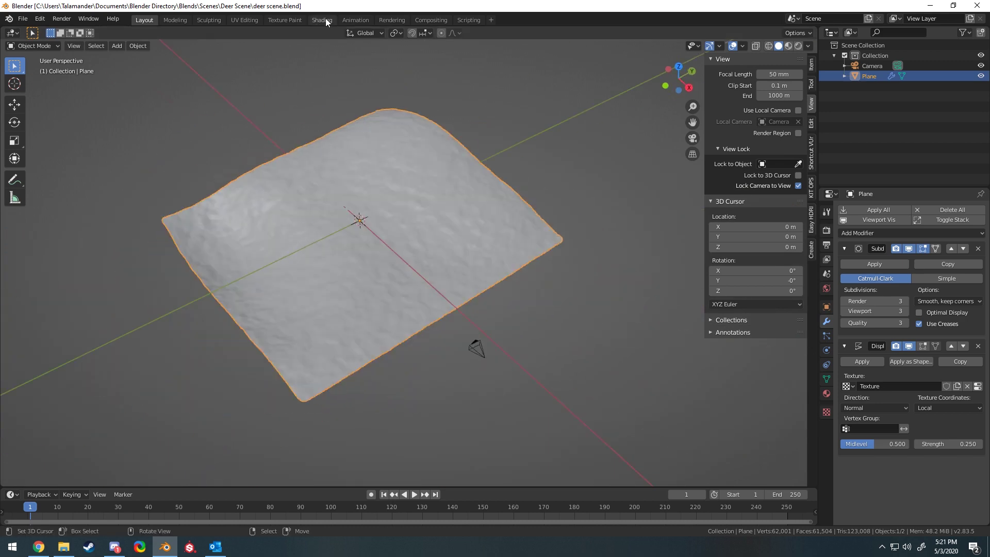
Carve a channel across the terrain with a resized Draw brush
click(208, 20)
mouse_move(257, 328)
middle_down()
mouse_move(110, 342)
mouse_move(417, 253)
middle_up()
key(KP_0)
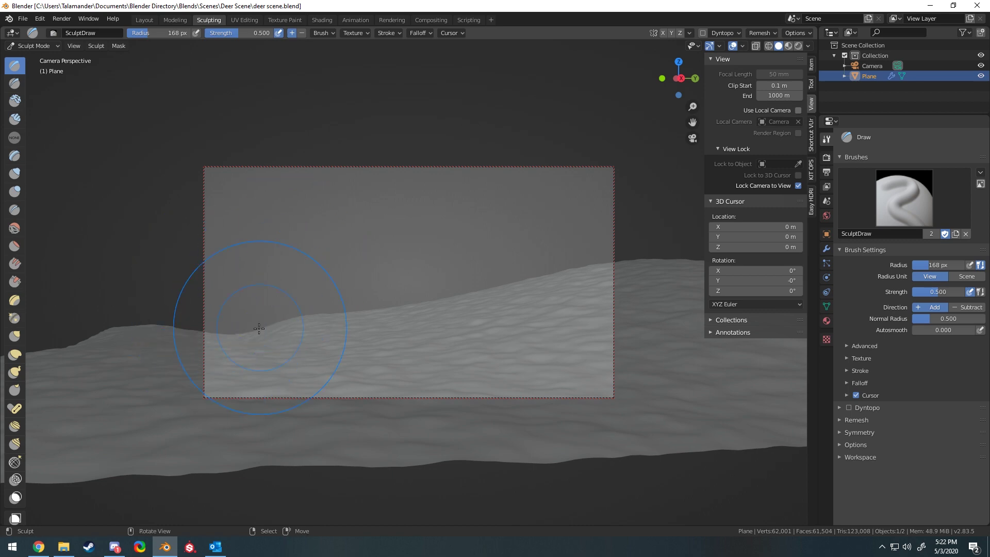
middle_drag(213, 365, 377, 343)
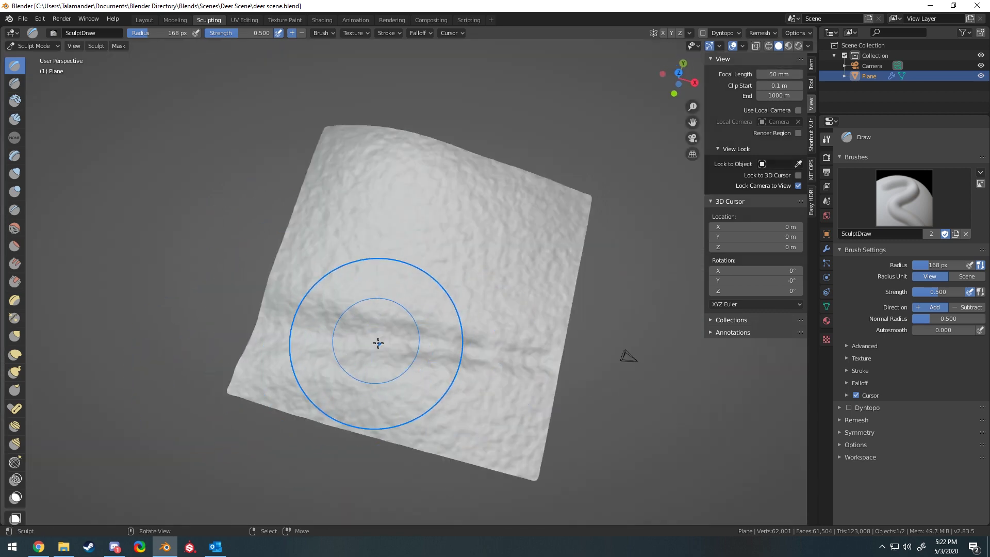
scroll(378, 343, up, 3)
key(f)
click(312, 387)
mouse_move(311, 386)
middle_down()
mouse_move(274, 319)
mouse_move(502, 280)
mouse_move(579, 416)
mouse_move(358, 294)
middle_up()
scroll(579, 416, down, 3)
Stretch the new plane along Y and raise it vertically into the terrain
middle_drag(348, 191, 464, 257)
key(s)
click(567, 335)
key(g)
key(y)
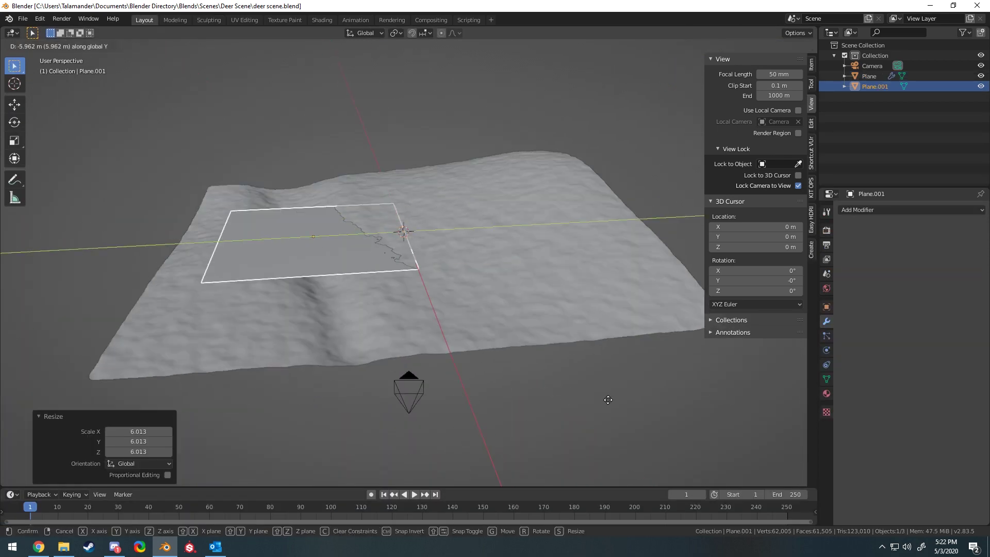
key(y)
click(504, 150)
key(g)
key(z)
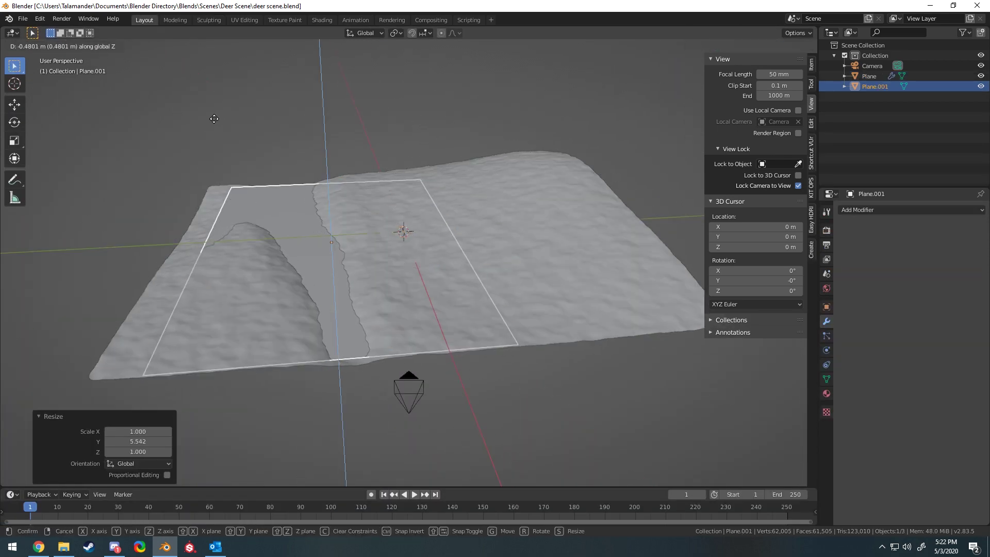
click(214, 118)
Hide Plane.001 in the Sculpting workspace and view the terrain through the camera
click(208, 19)
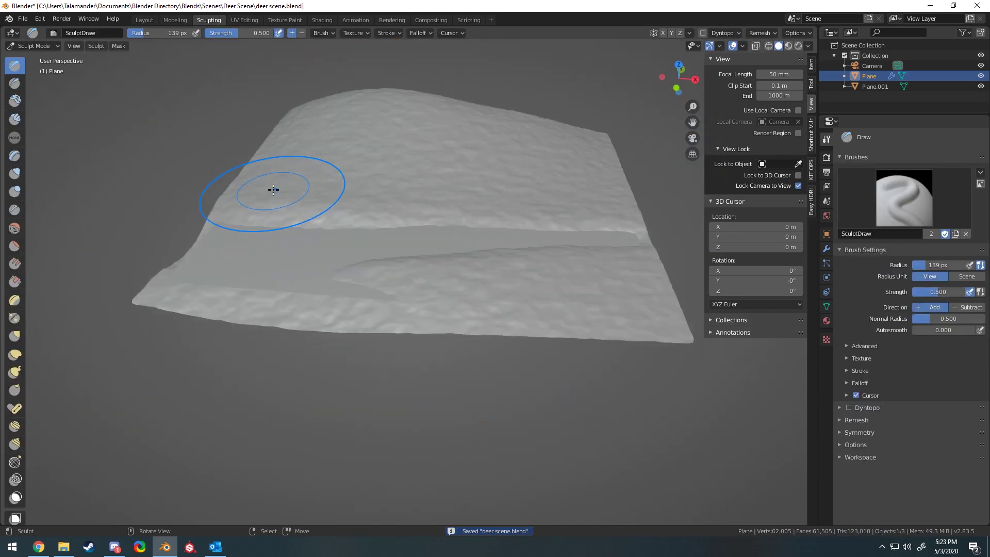
middle_drag(273, 189, 370, 207)
click(980, 86)
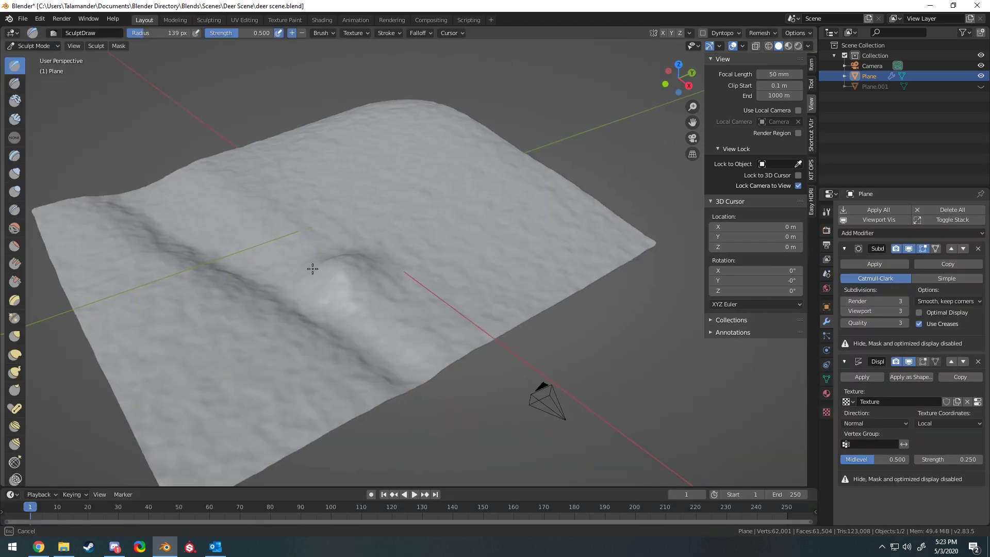
middle_drag(313, 269, 292, 290)
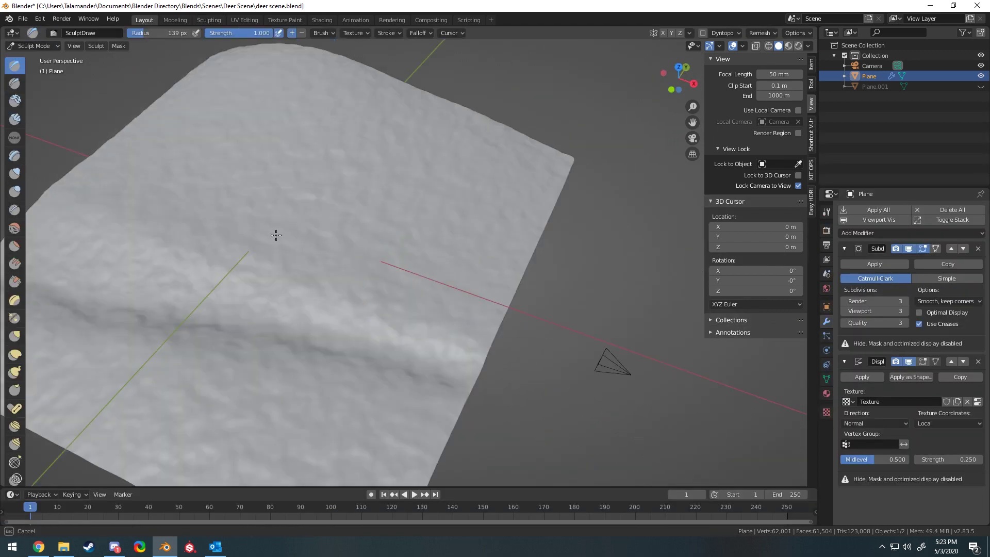
key(KP_0)
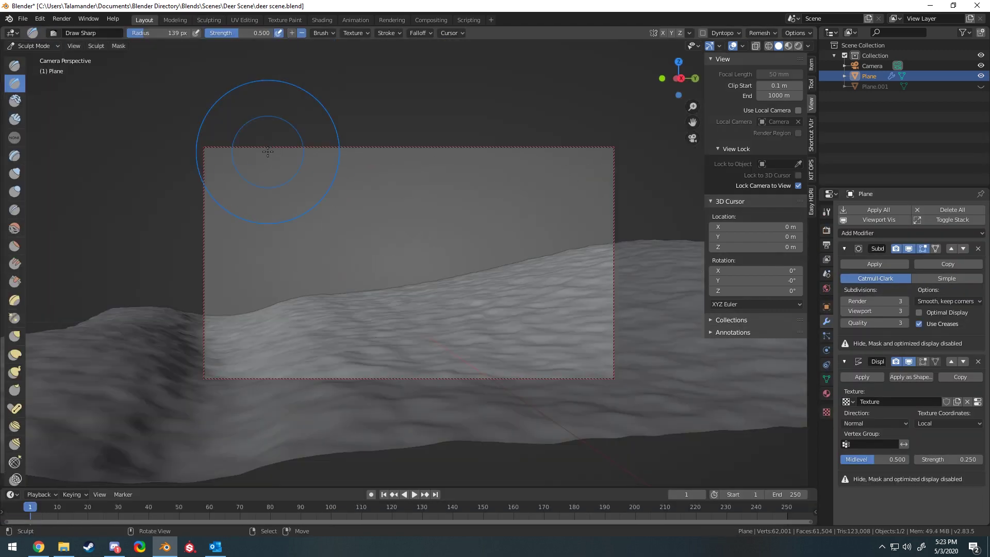
Unhide Plane.001 and put the terrain into Weight Paint mode
click(980, 86)
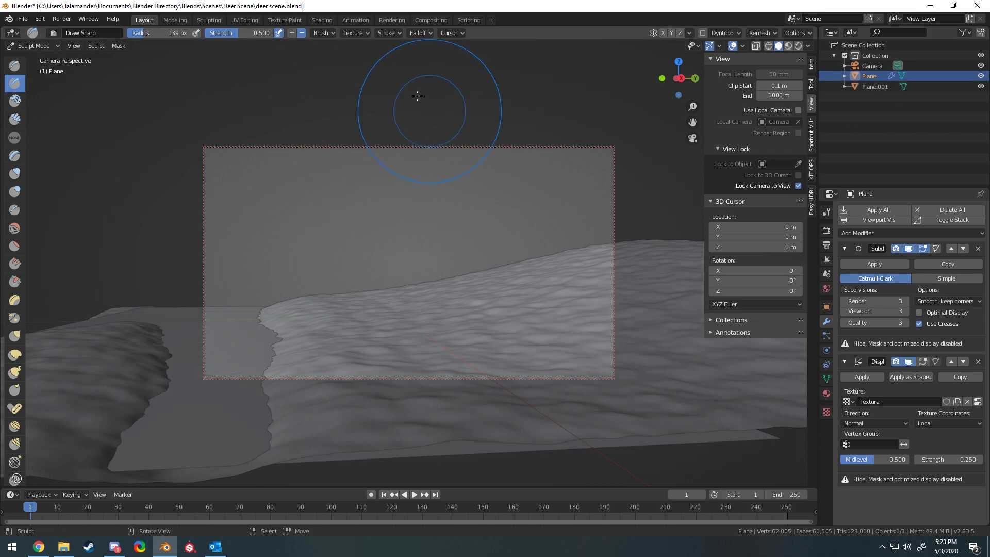
middle_drag(420, 88, 309, 232)
click(34, 46)
click(47, 101)
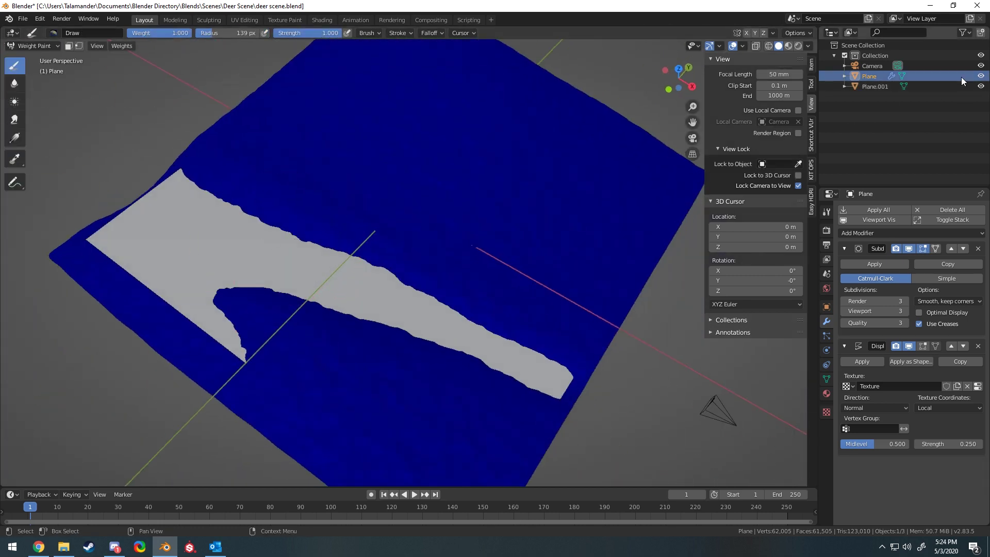
Hide Plane.001, paint weight along the river path with a radius-62 brush, and show vertex groups
click(981, 86)
middle_drag(412, 258, 287, 261)
key(f)
mouse_move(304, 322)
mouse_down()
mouse_move(71, 349)
mouse_move(529, 293)
mouse_up()
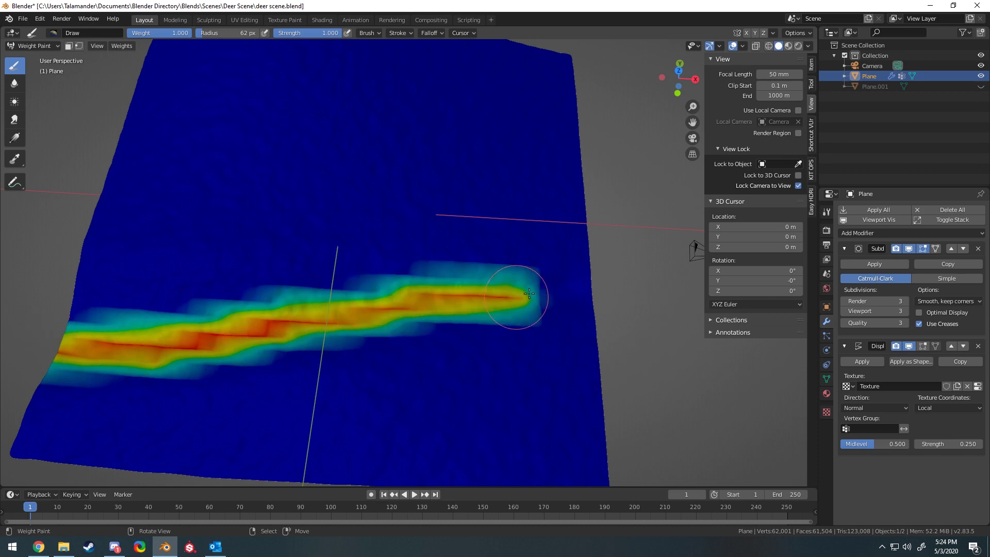
mouse_move(155, 343)
middle_down()
mouse_move(380, 155)
mouse_move(320, 232)
mouse_move(327, 199)
middle_up()
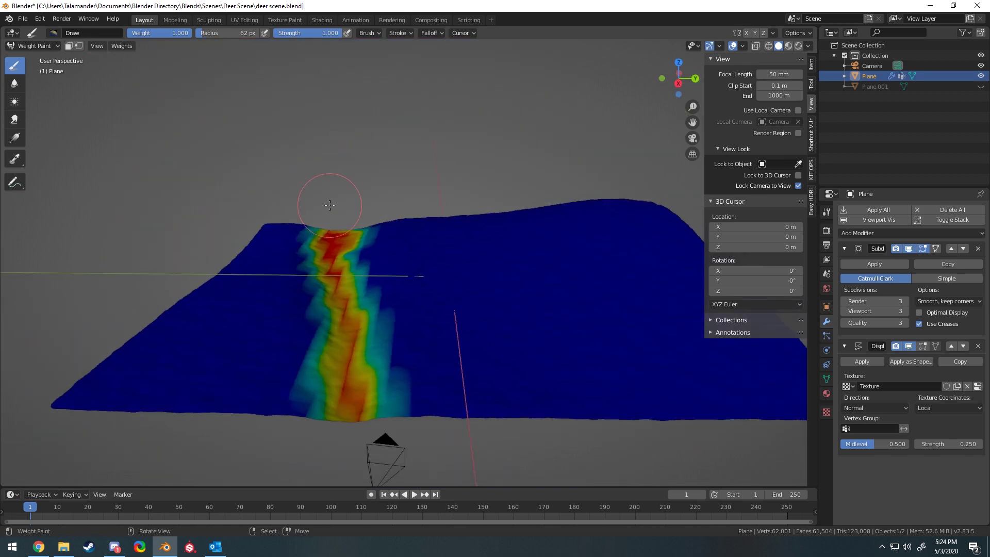
click(828, 378)
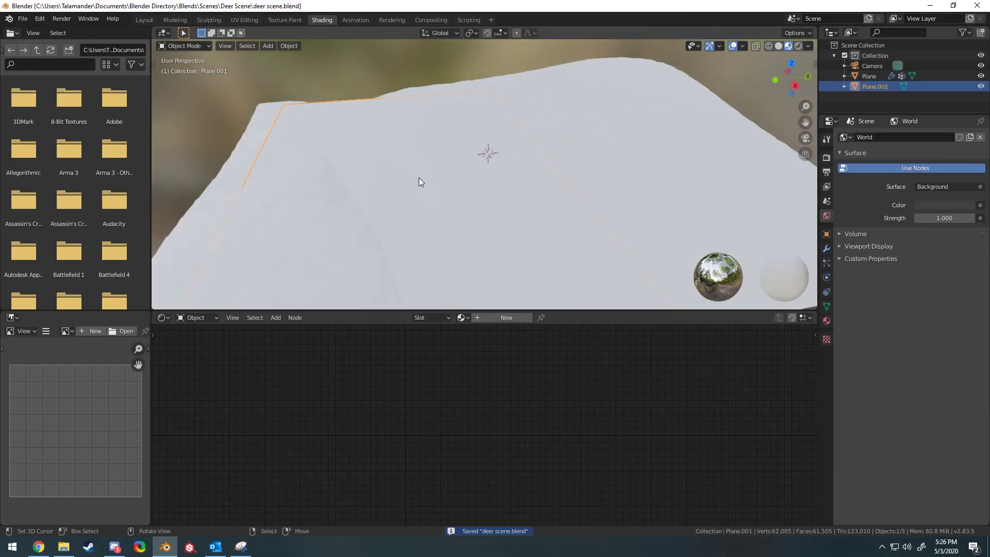
Create a new water material for Plane.001, replacing the Principled BSDF with a Glass BSDF
right_click(165, 547)
click(118, 518)
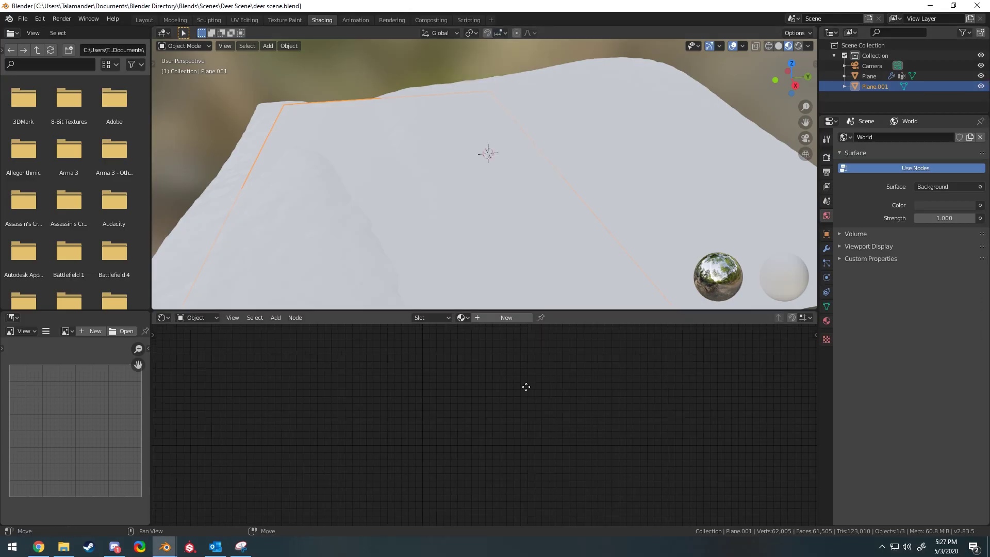
click(506, 317)
key(ctrl+v)
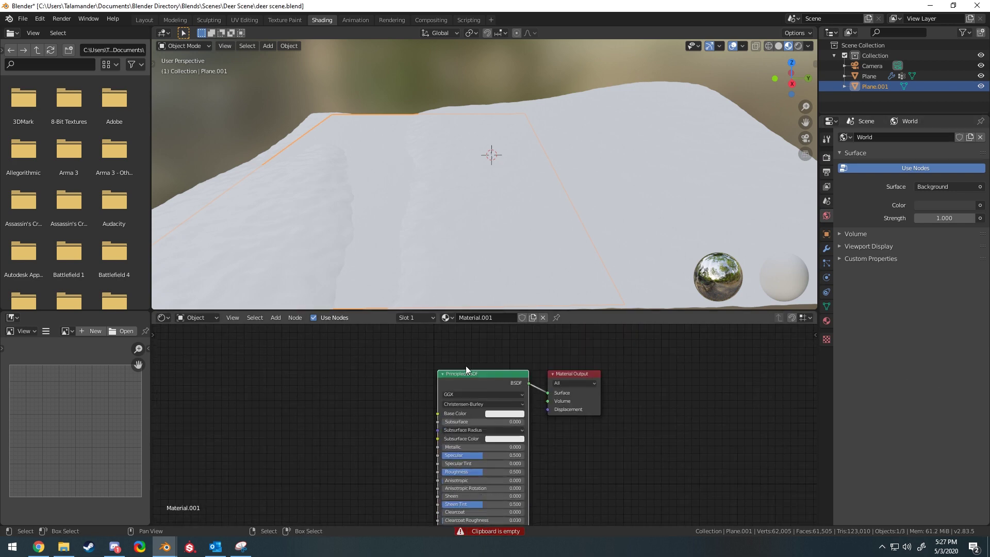
key(Delete)
key(shift+a)
click(508, 413)
click(457, 379)
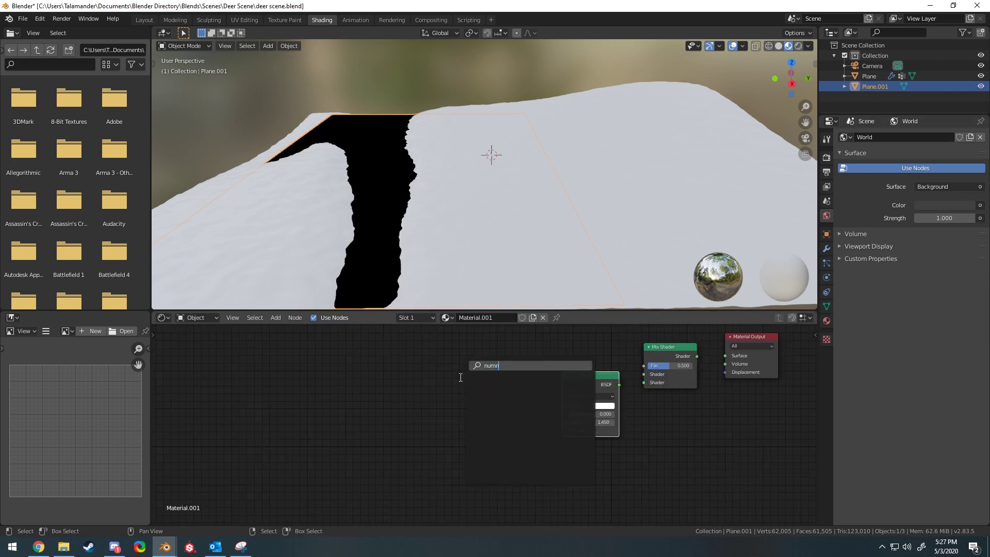
Add Mix Shader, Diffuse BSDF and ColorRamp nodes to the water material
key(shift+a)
click(227, 479)
key(shift+a)
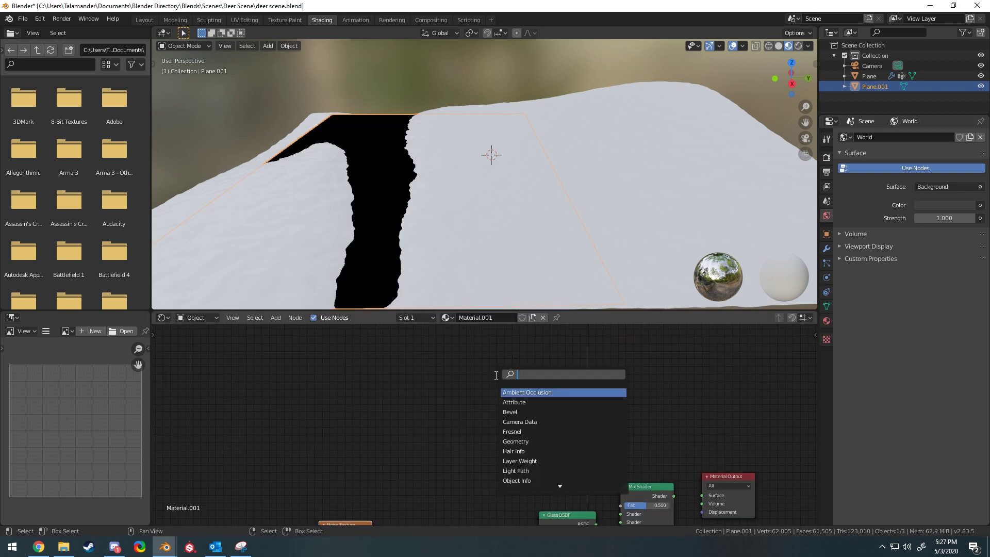
click(601, 357)
key(shift+a)
click(300, 393)
mouse_move(491, 438)
middle_down()
mouse_move(429, 382)
mouse_move(439, 393)
middle_up()
Link ColorRamp Color to Mix Shader Fac and Noise Texture Fac to Bump Height
mouse_move(283, 333)
mouse_down()
mouse_move(453, 471)
mouse_move(447, 455)
mouse_up()
scroll(361, 436, down, 1)
middle_drag(255, 477, 327, 432)
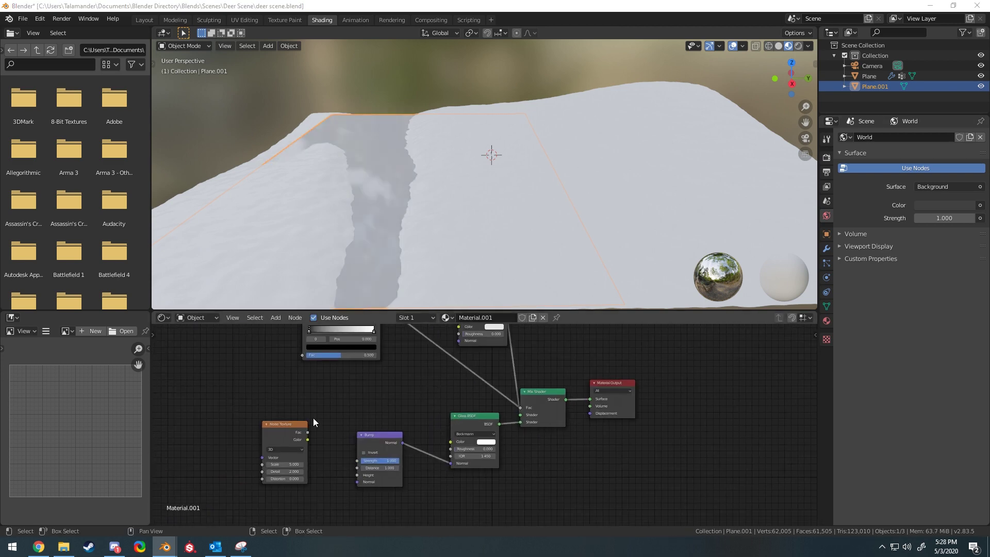
drag(308, 437, 358, 475)
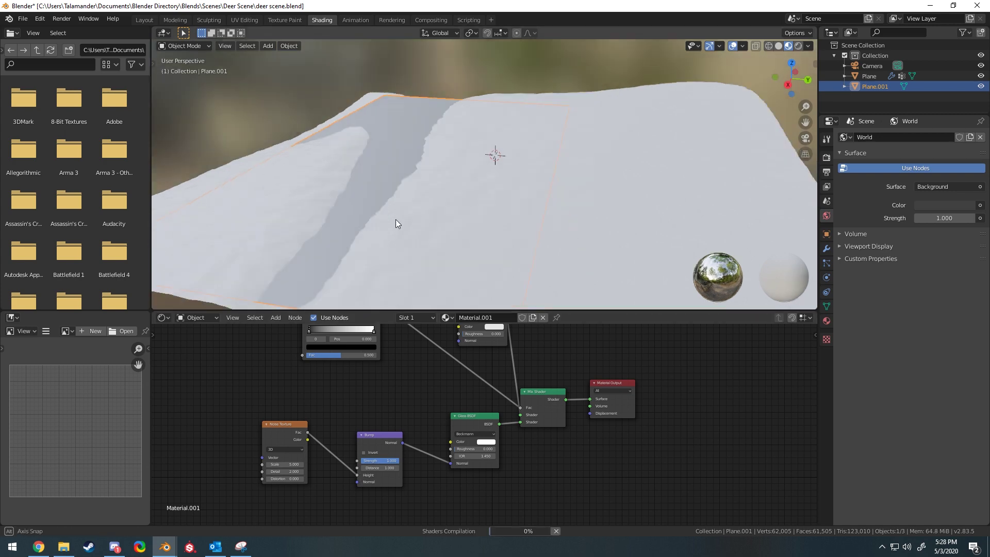
mouse_move(395, 219)
middle_down()
mouse_move(473, 192)
mouse_move(464, 154)
middle_up()
scroll(474, 196, up, 3)
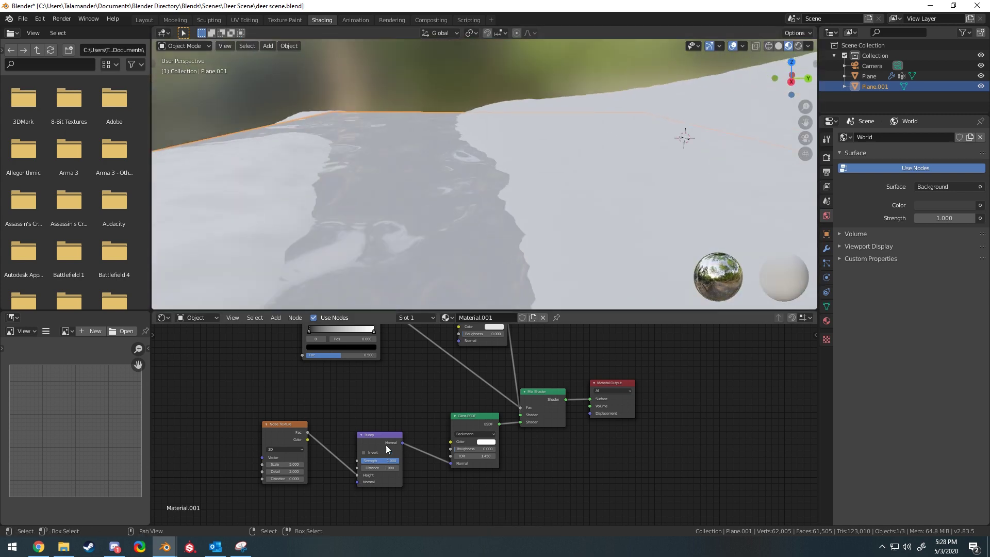
Tune the glass IOR, ColorRamp white stop to 0.373, and noise Scale 19.6, Detail 7.6
double_click(469, 456)
middle_drag(530, 341, 511, 411)
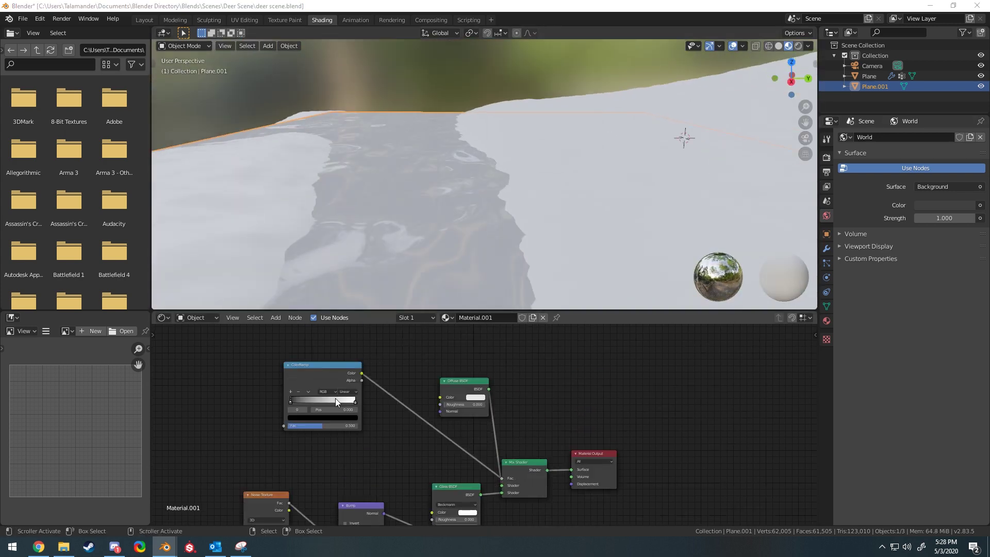
drag(335, 402, 315, 401)
middle_drag(326, 401, 354, 342)
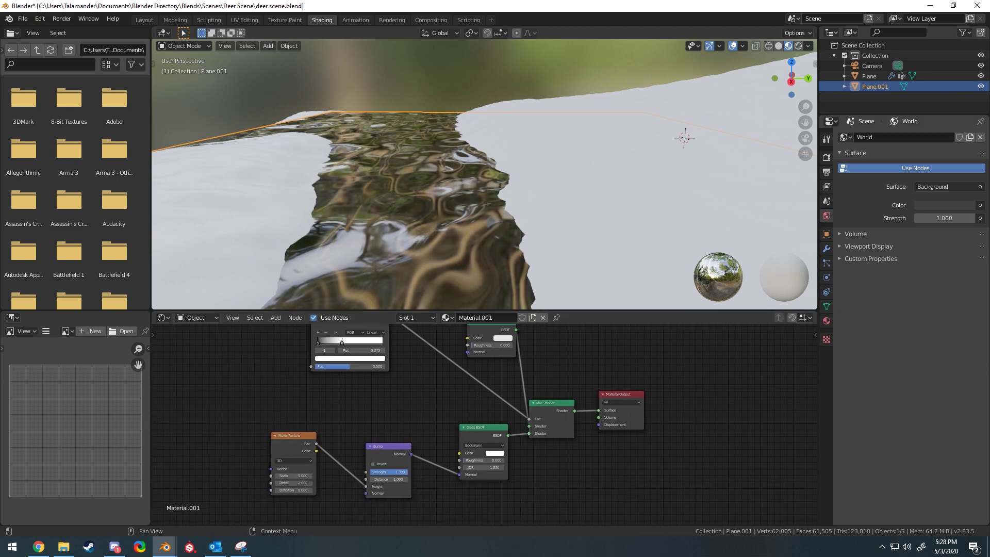
key(Return)
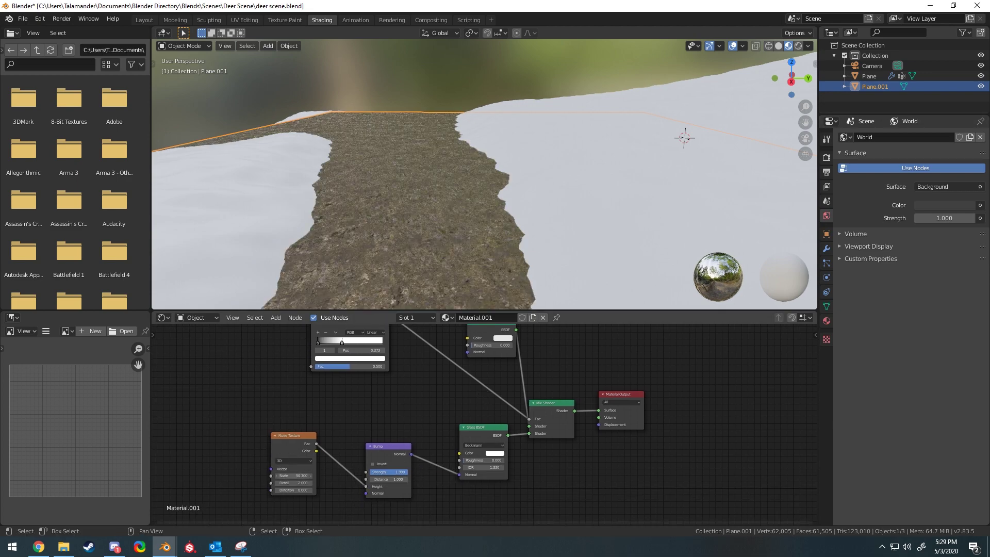
mouse_move(294, 483)
mouse_down()
mouse_move(309, 482)
mouse_move(284, 475)
mouse_up()
mouse_move(296, 289)
middle_down()
mouse_move(301, 255)
mouse_move(440, 212)
middle_up()
Try raising the terrain's left edge loop along Z with proportional editing, then cancel
click(440, 212)
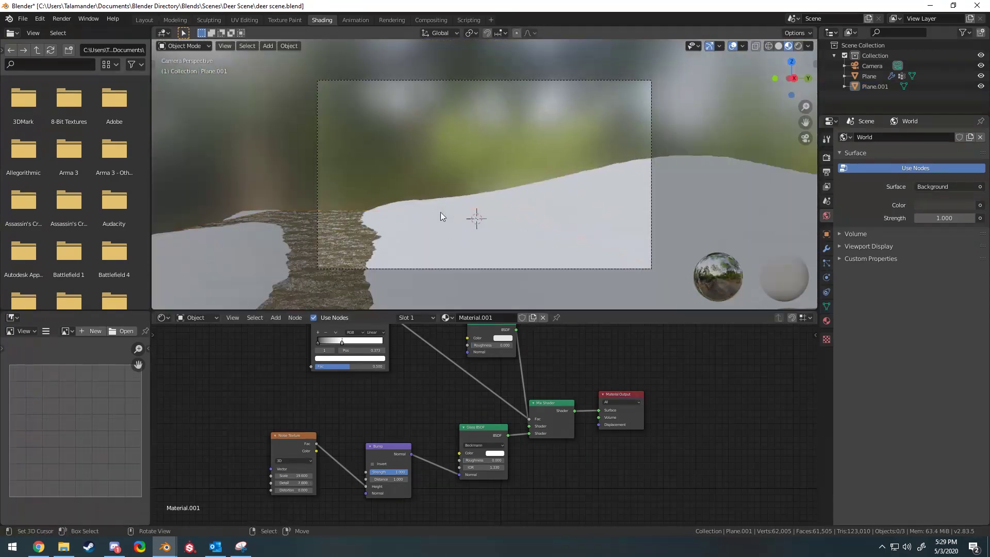
key(Tab)
scroll(314, 151, up, 2)
key(alt+a)
key(o)
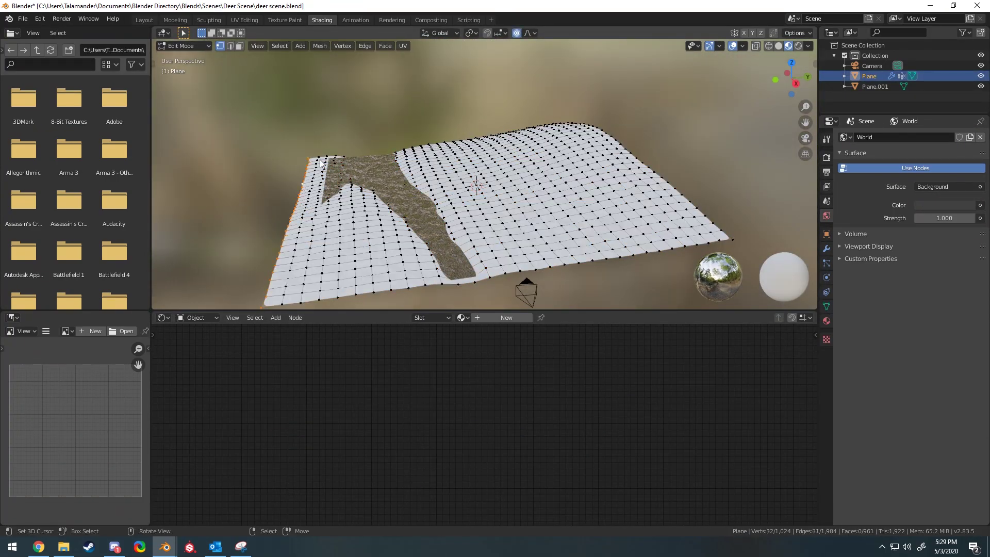
alt+click(308, 163)
key(g)
key(z)
right_click(344, 148)
Adjust a single terrain vertex's height along Z and return to object mode
middle_drag(344, 148, 393, 181)
click(372, 159)
key(g)
key(z)
right_click(366, 160)
key(Tab)
click(402, 280)
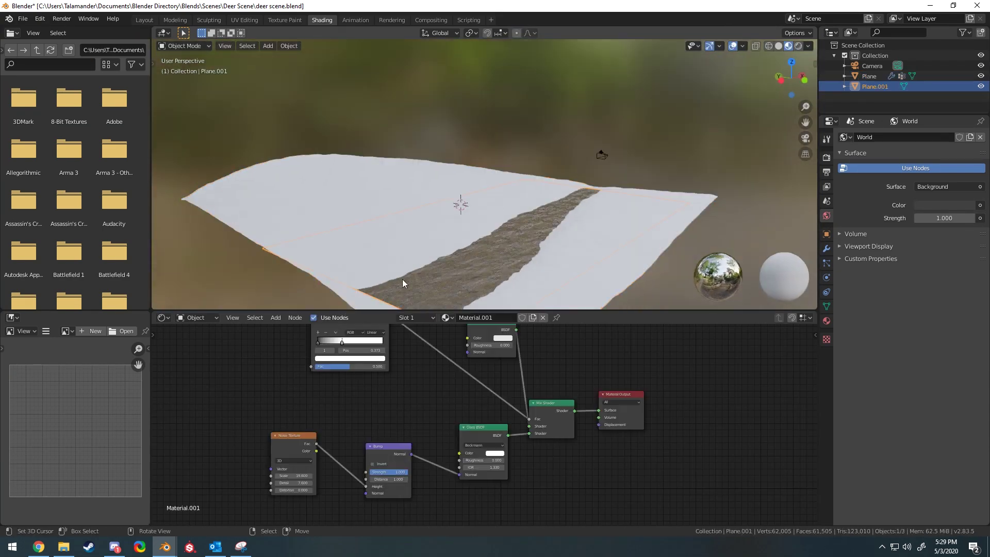
Attempt a vertex move on the water plane, cancel it, and orbit close to the water
mouse_move(402, 280)
middle_down()
mouse_move(493, 273)
mouse_move(398, 203)
mouse_move(422, 156)
middle_up()
key(Tab)
key(g)
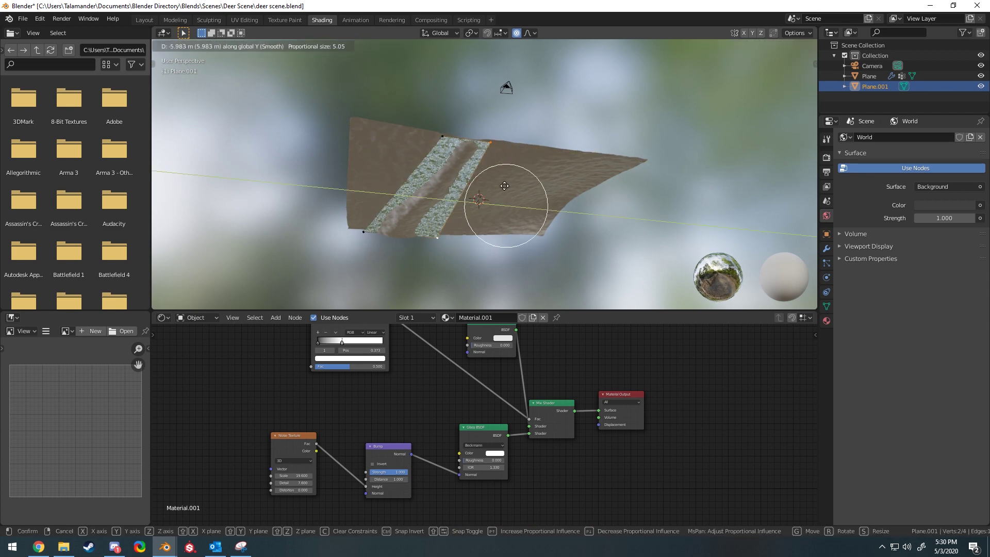
key(Escape)
key(Tab)
mouse_move(508, 199)
middle_down()
mouse_move(614, 169)
mouse_move(466, 163)
mouse_move(432, 74)
middle_up()
Give the terrain Plane a new material built from all brown_mud_leaves texture maps
click(432, 75)
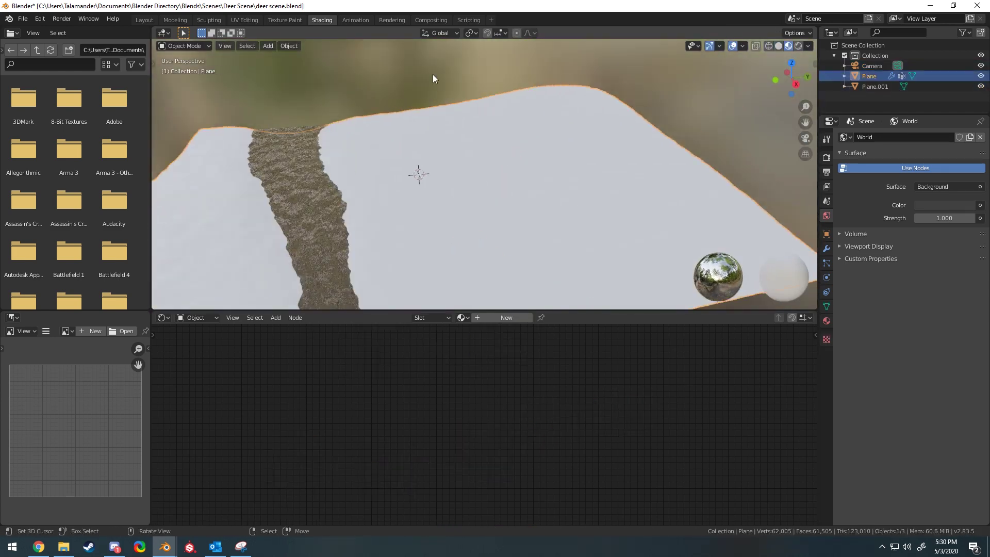
click(464, 317)
key(ctrl+shift+t)
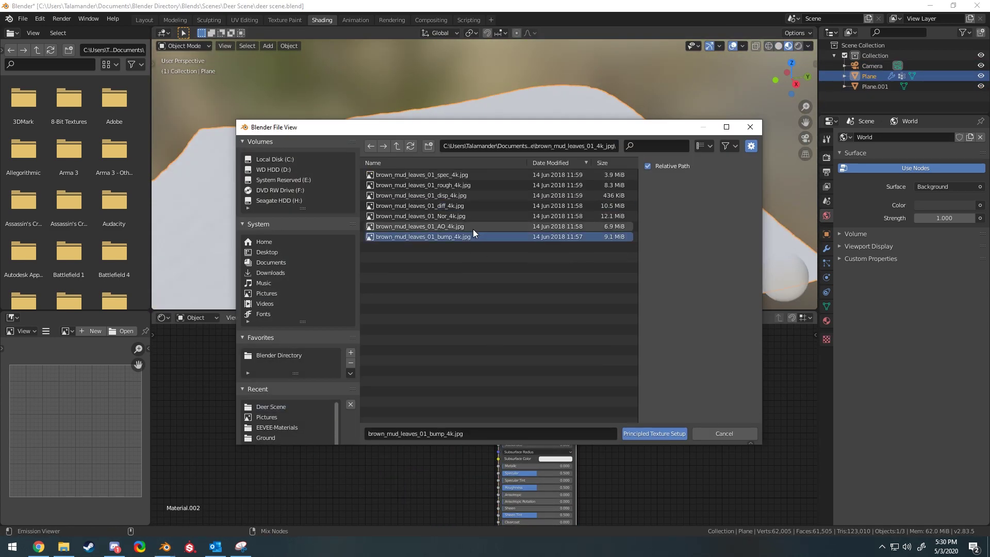
drag(473, 229, 464, 174)
click(654, 433)
Set the ground texture Mapping scale to 34.7 on all axes and save the file
scroll(553, 411, up, 2)
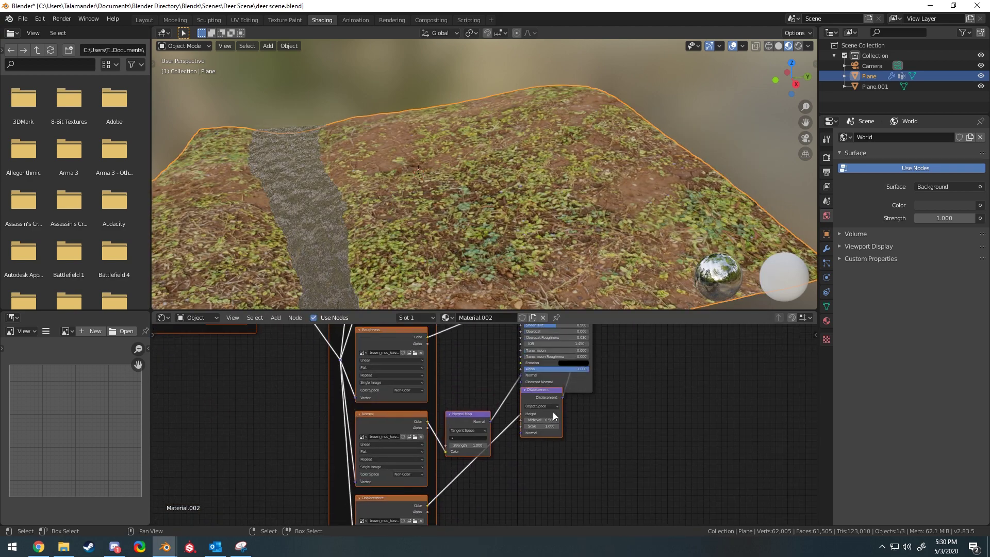
middle_drag(553, 415, 679, 551)
drag(354, 444, 369, 445)
key(ctrl+s)
key(KP_0)
Deselect the terrain, check the camera view and view settings, then leave camera view
click(472, 149)
key(n)
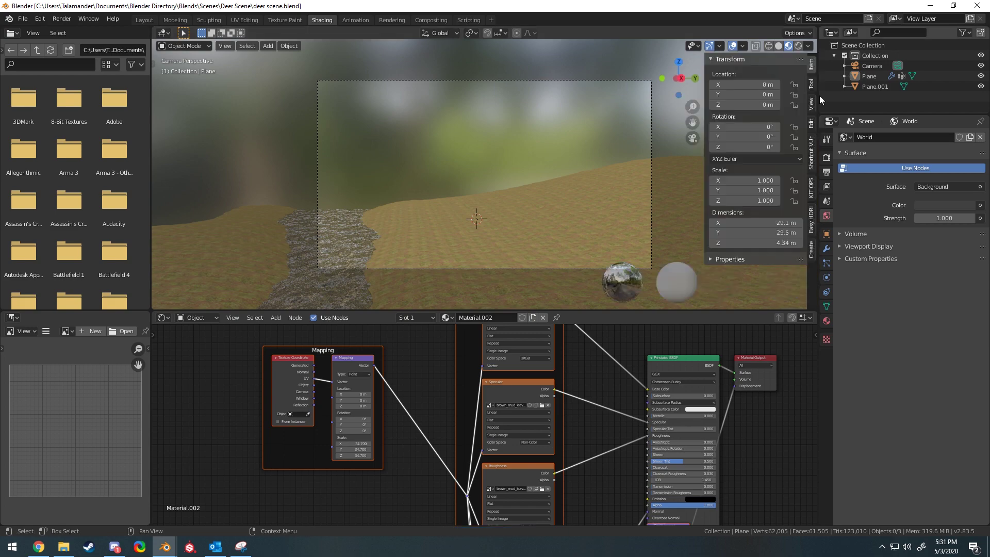
click(811, 103)
middle_drag(457, 199, 466, 182)
key(KP_0)
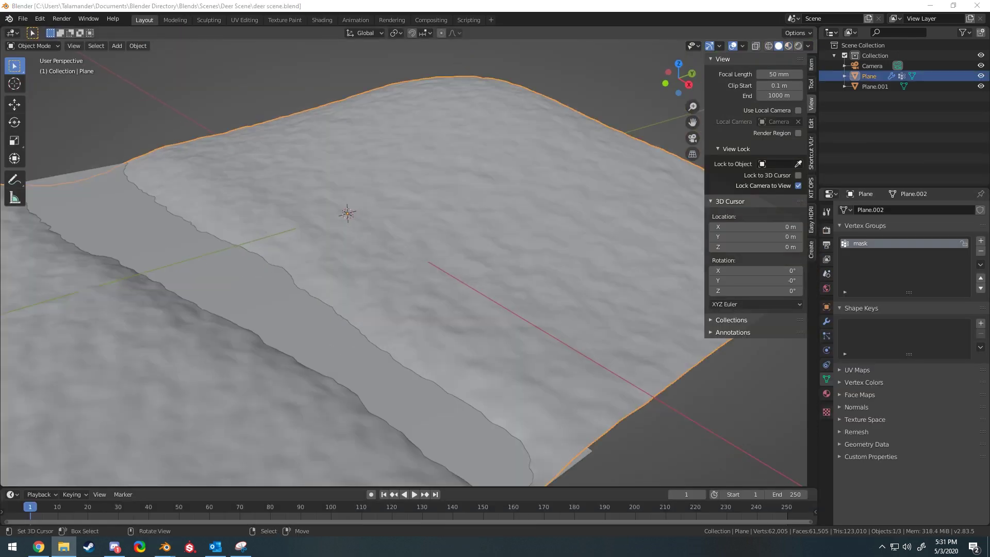
Append the plant and rock collections and move them aside along X
click(23, 18)
click(31, 135)
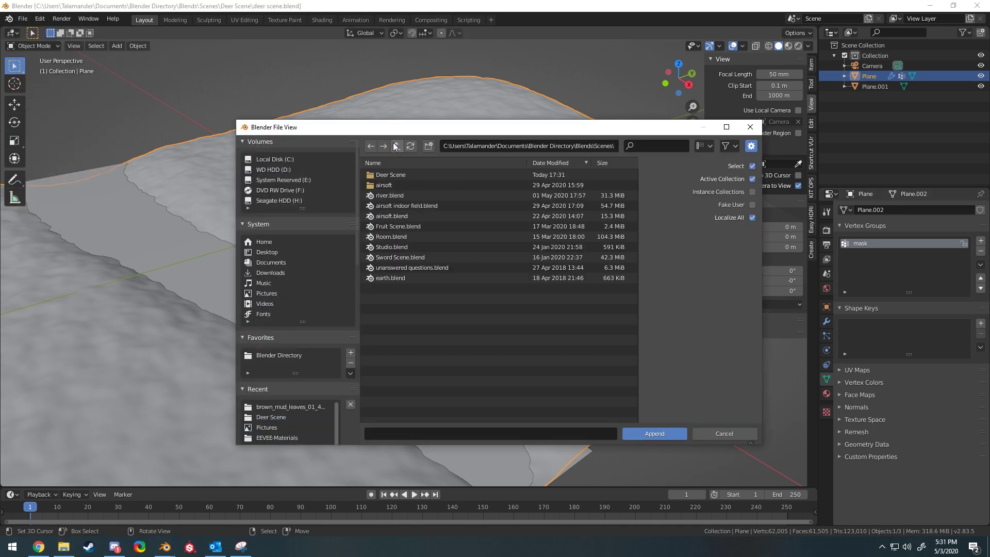
double_click(388, 195)
key(Return)
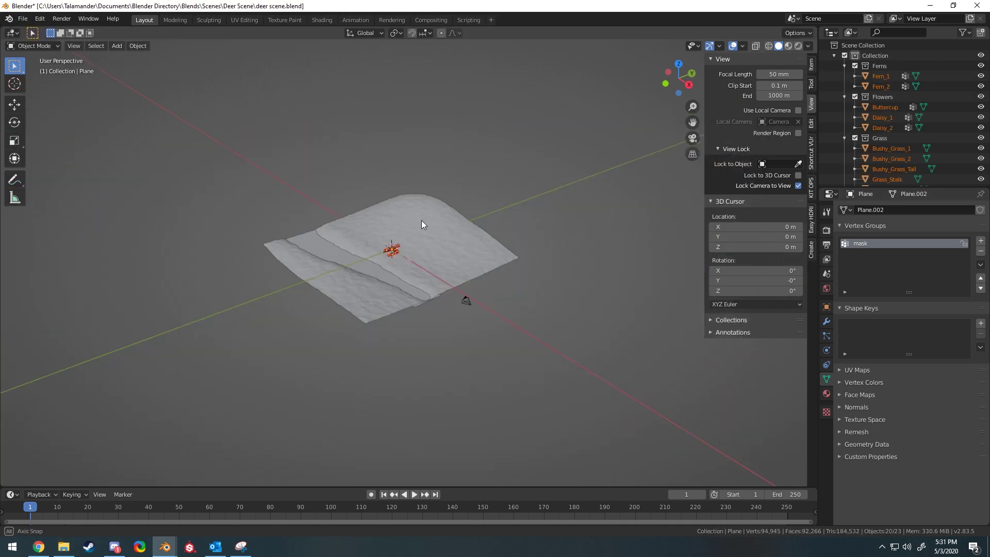
scroll(421, 221, up, 5)
key(g)
key(x)
Collapse the appended collections and rename Plane.001 to 'Water'
click(466, 325)
click(844, 97)
click(922, 55)
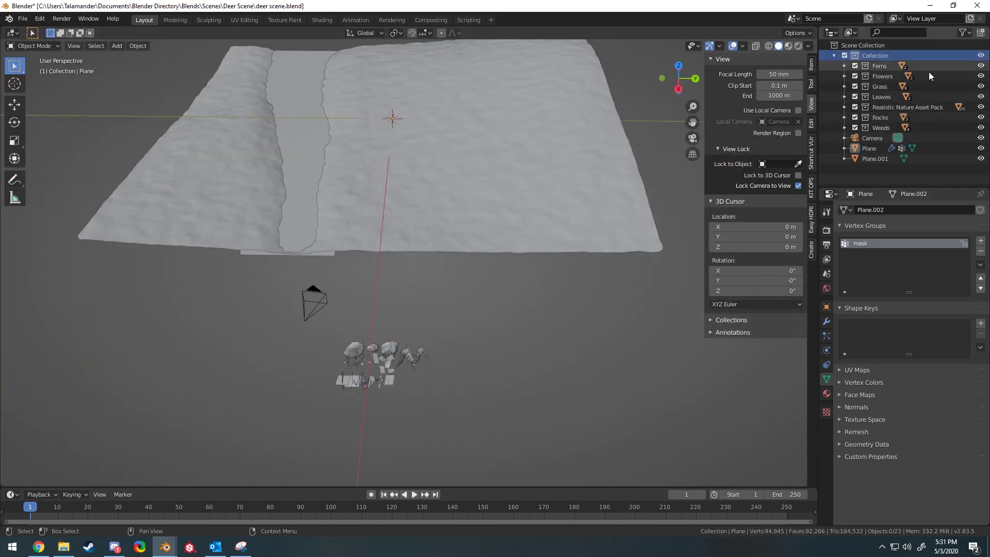
double_click(875, 158)
text(Water)
key(Return)
Switch to Material Preview and set the weed material's blend mode to Alpha Blend
scroll(402, 248, up, 5)
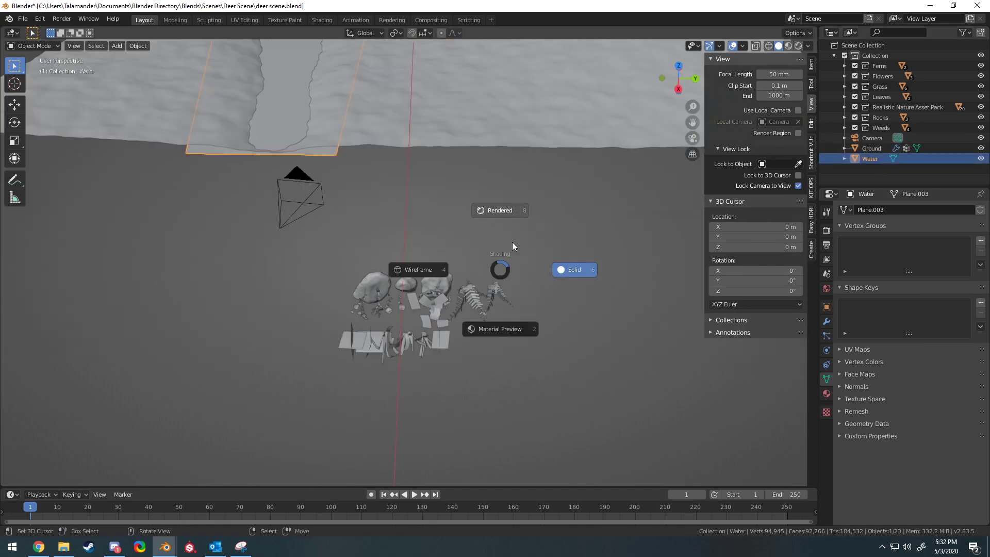
key(z)
click(476, 296)
click(400, 281)
middle_drag(400, 281, 425, 160)
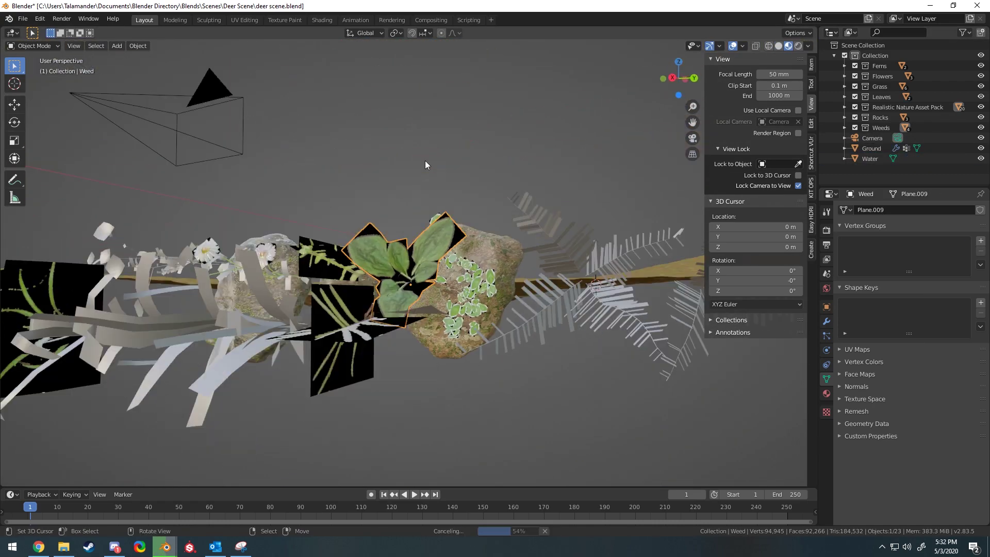
scroll(424, 159, up, 3)
click(827, 394)
click(959, 488)
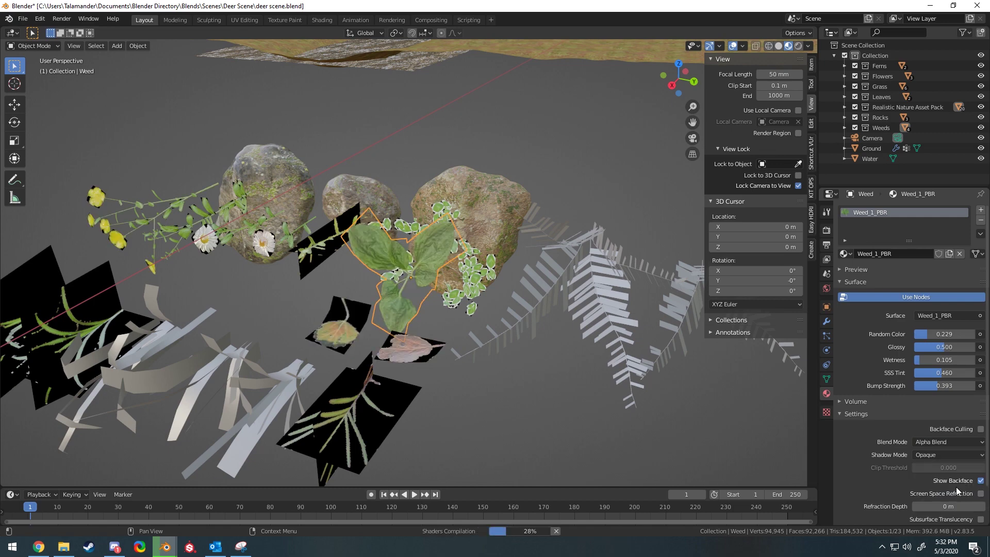
Set the Dead_leaf_1 and Dead_leaf_2 material to Alpha Blend
mouse_move(464, 309)
middle_down()
mouse_move(372, 350)
mouse_move(489, 181)
mouse_move(539, 304)
middle_up()
click(371, 330)
click(424, 351)
click(949, 442)
click(943, 487)
Inspect Rock_3 and the rocks, deselect all, and browse the asset pack's objects to append
click(488, 180)
scroll(539, 305, up, 5)
mouse_move(566, 239)
middle_down()
mouse_move(383, 259)
mouse_move(408, 265)
mouse_move(428, 366)
mouse_move(425, 341)
middle_up()
key(alt+a)
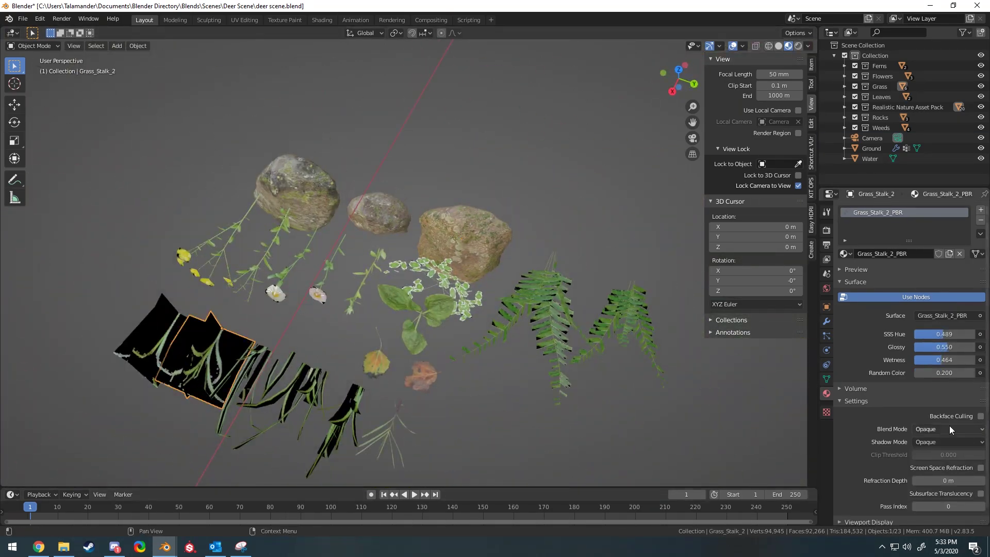
ctrl+scroll(948, 428, down, 3)
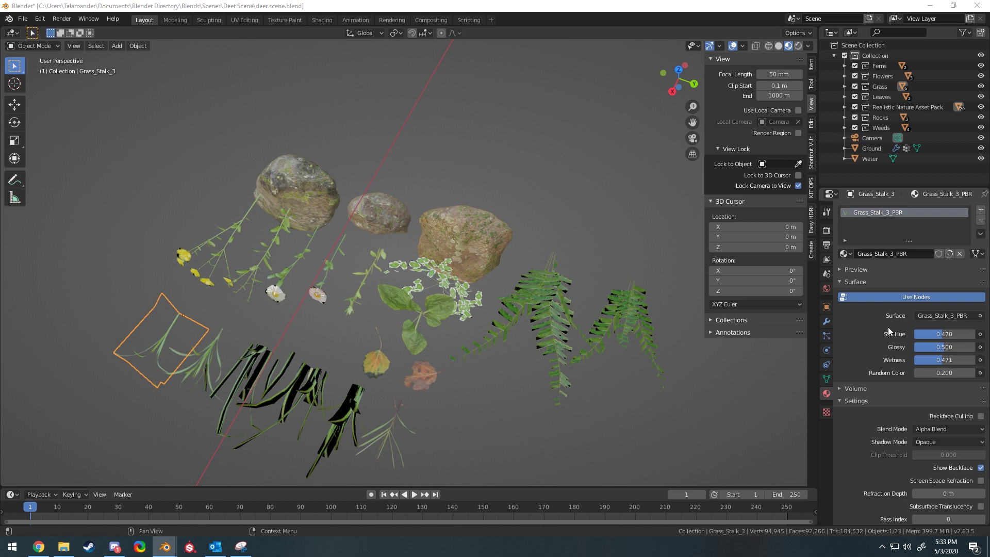
click(23, 18)
click(39, 145)
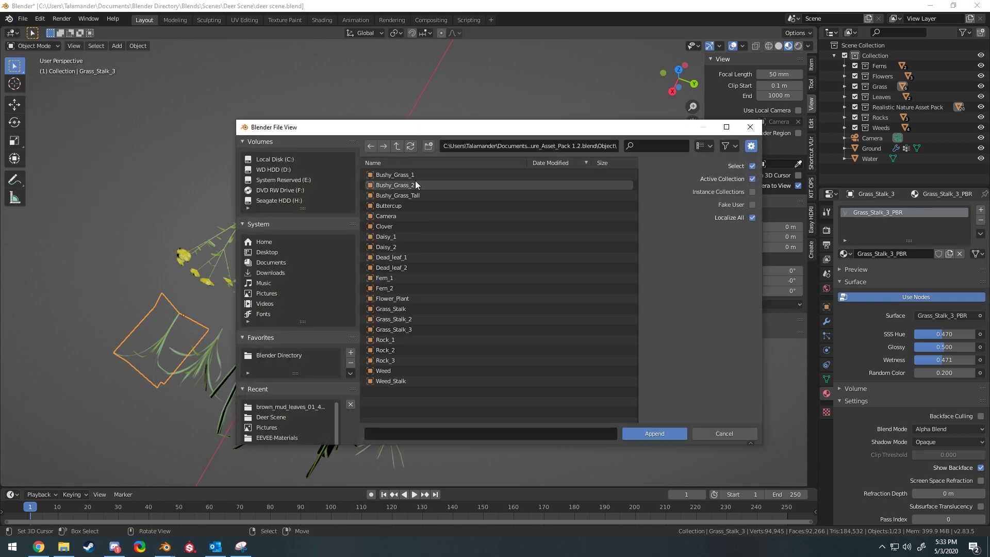
Delete the 21 appended duplicate objects
key(a)
click(654, 433)
key(Delete)
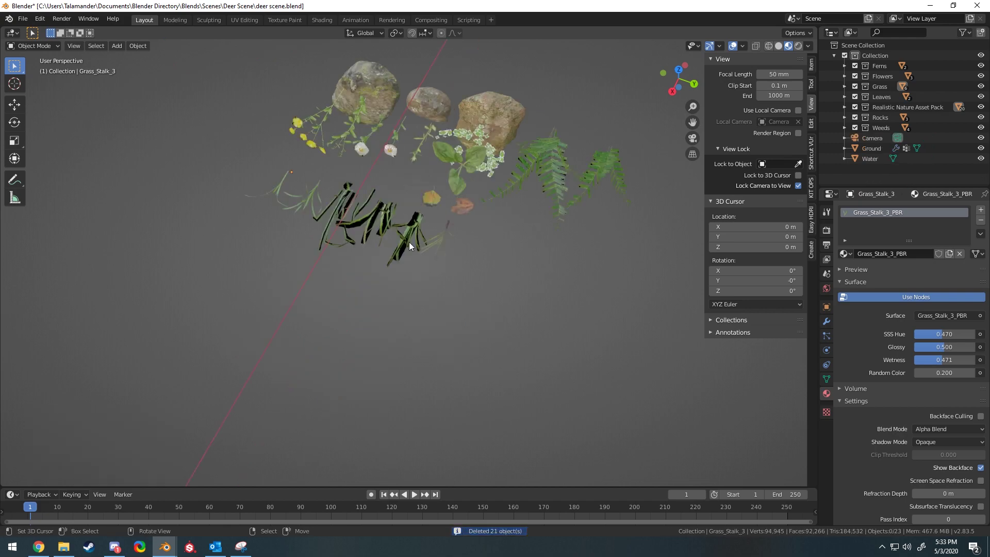
scroll(410, 243, down, 3)
scroll(421, 230, up, 5)
Set the Grass_Stalk material to Alpha Blend and select Fern_1
click(351, 289)
ctrl+scroll(949, 428, down, 1)
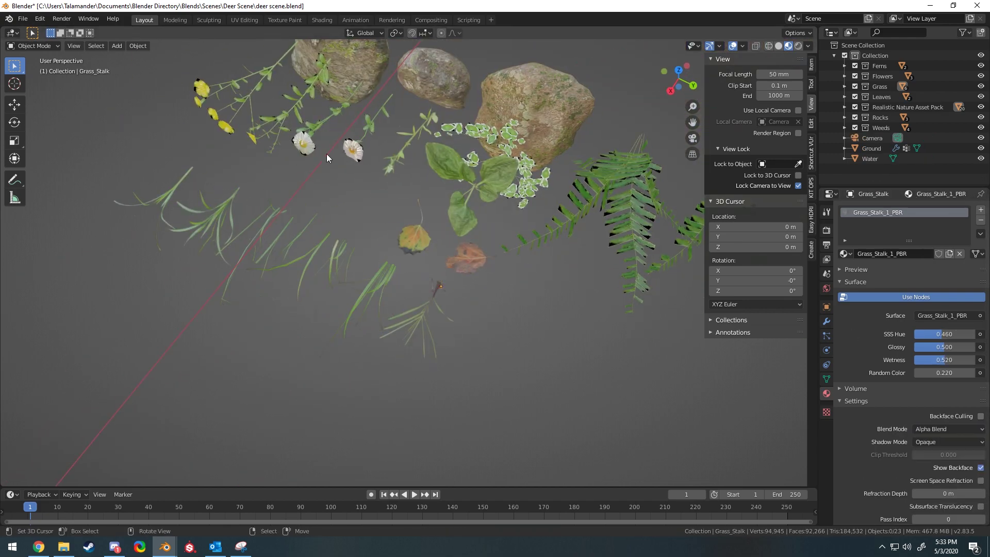
click(948, 444)
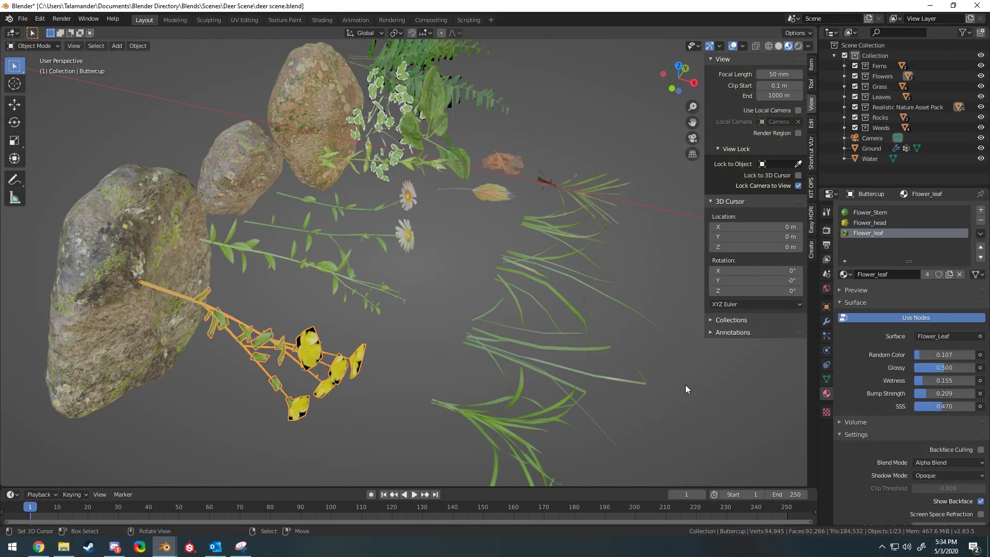
click(544, 276)
click(617, 278)
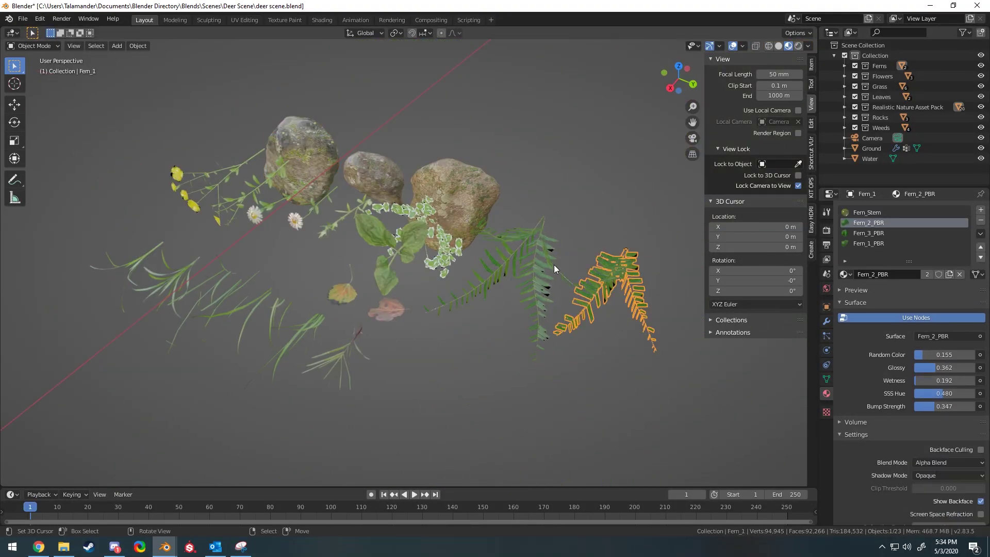
Step through Daisy_1, Bushy_Grass_1 and Buttercup in the Outliner's Flowers group
click(882, 86)
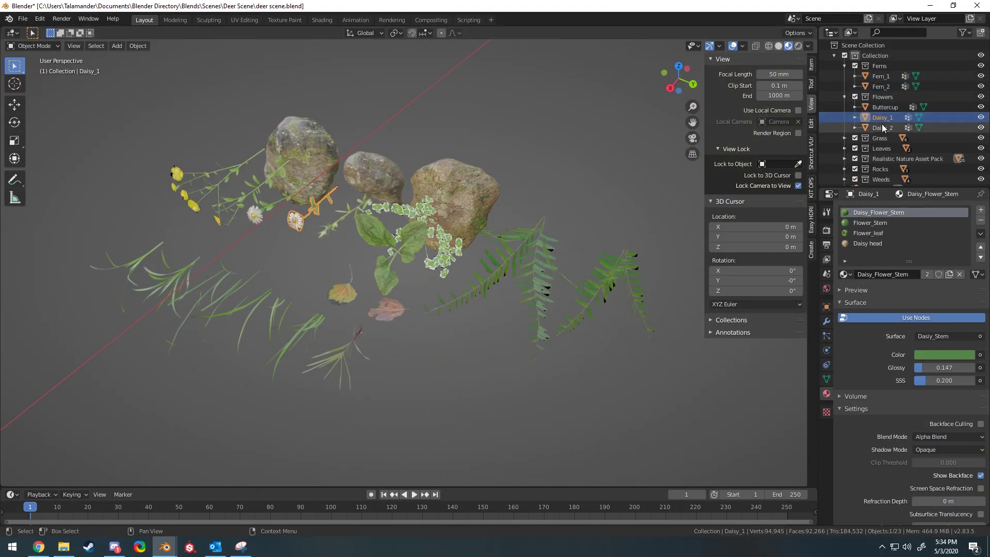
click(886, 179)
scroll(886, 177, down, 3)
click(880, 135)
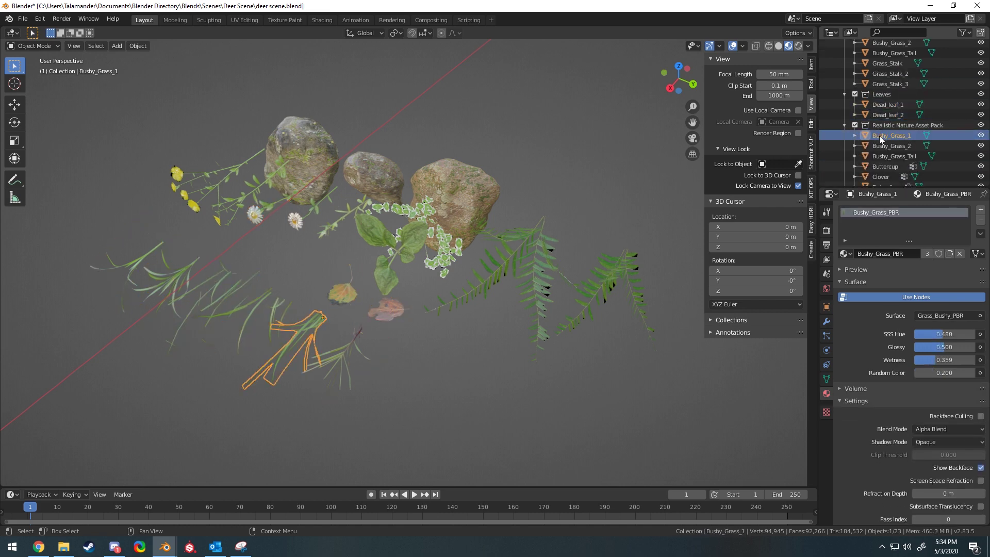
click(881, 126)
click(888, 149)
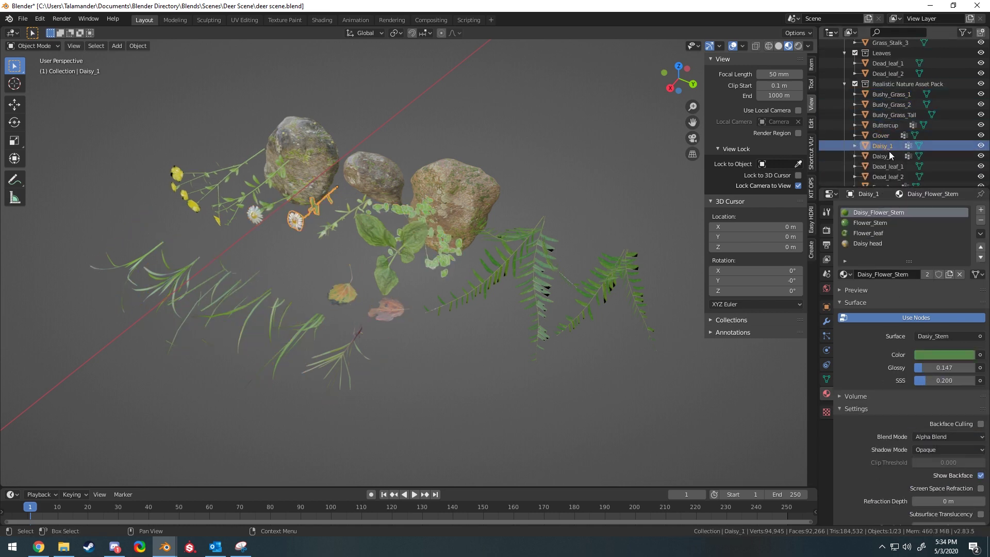
Select Fern_2 and Rock_1 and bring up Rock_1's blend mode options
scroll(886, 155, down, 2)
scroll(884, 157, down, 2)
click(881, 155)
scroll(880, 156, down, 2)
click(949, 455)
click(935, 506)
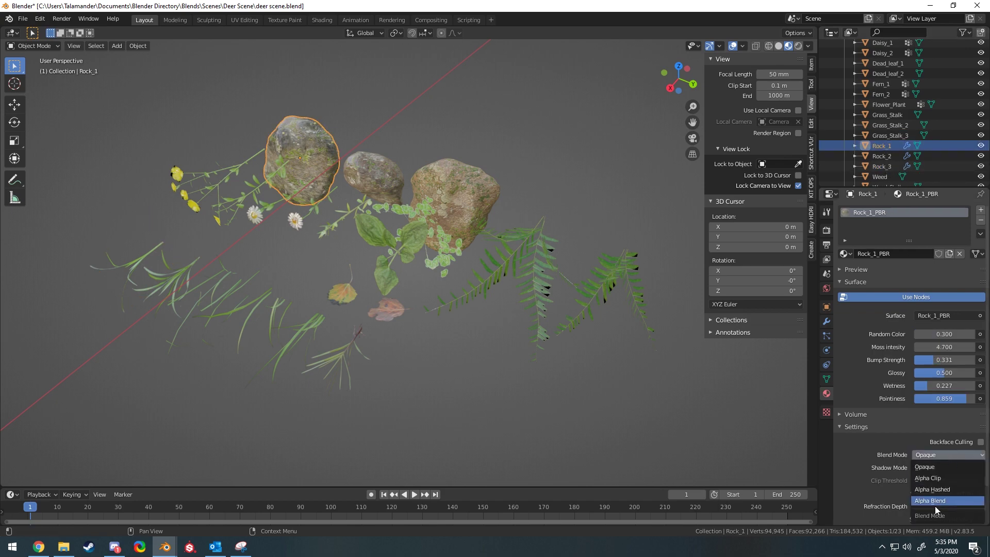
Select Weed_Stalk and Clover so their materials use Alpha Blend
scroll(880, 177, down, 2)
click(884, 146)
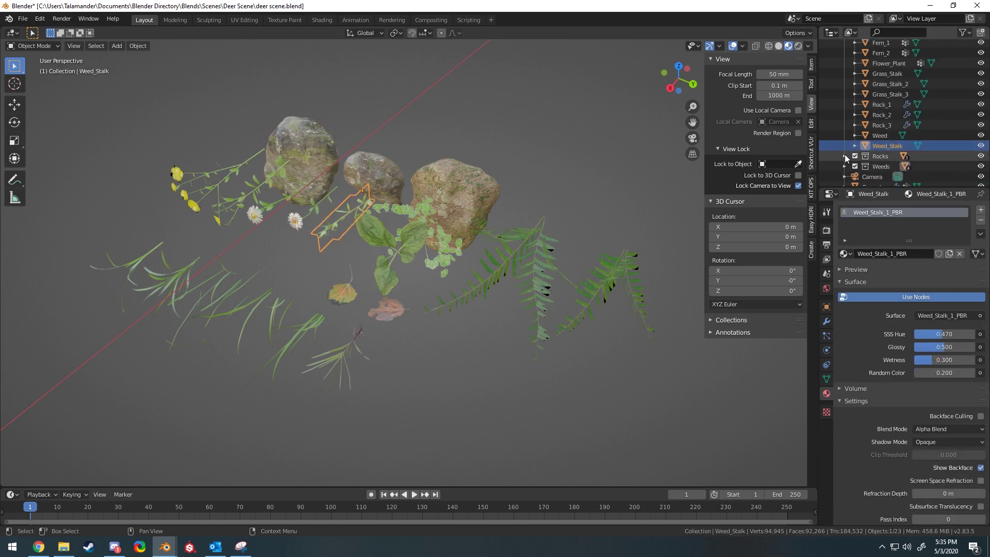
scroll(876, 154, down, 1)
click(905, 146)
scroll(564, 274, up, 3)
scroll(565, 274, down, 3)
Switch to Material Preview and inspect Fern_2's Fern_3_PBR material slot up close
key(z)
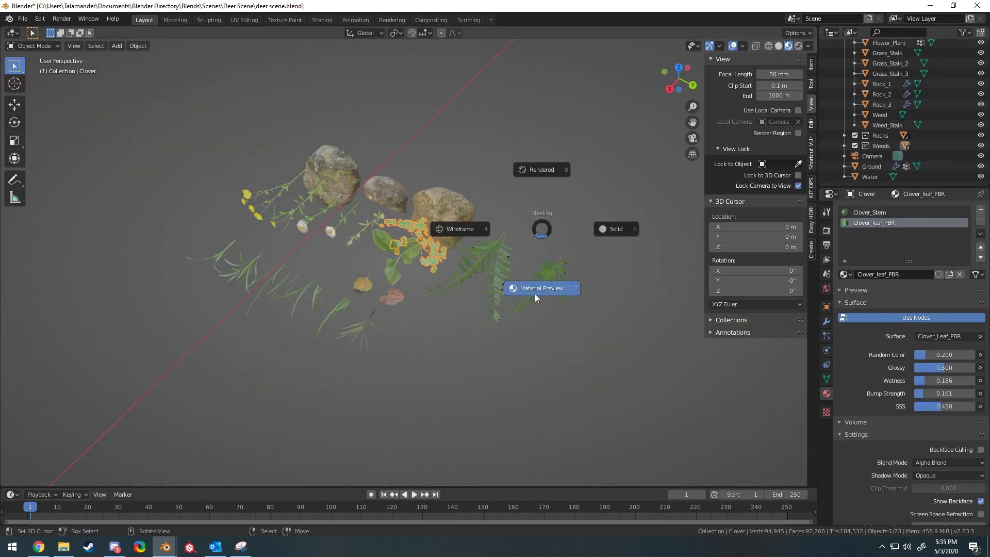
click(535, 290)
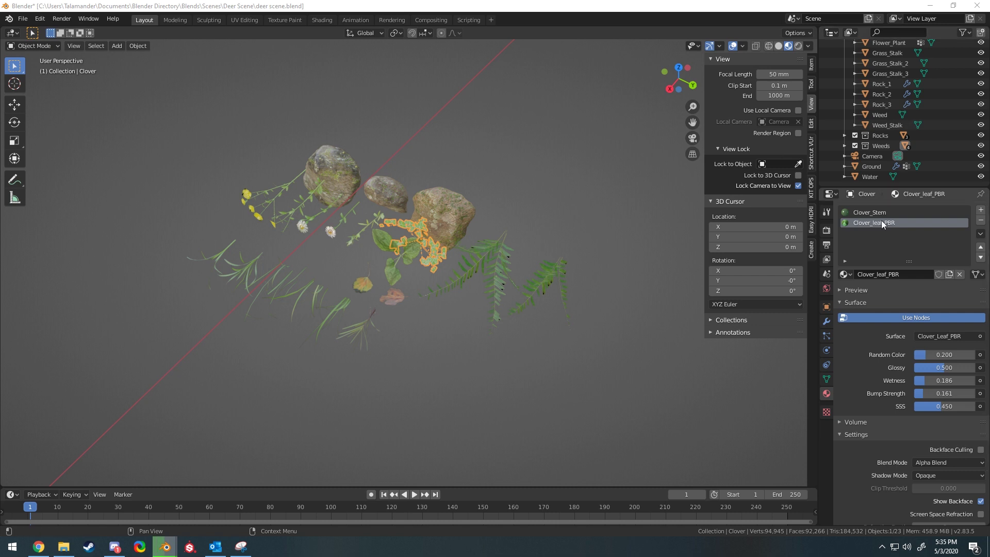
click(534, 279)
click(914, 318)
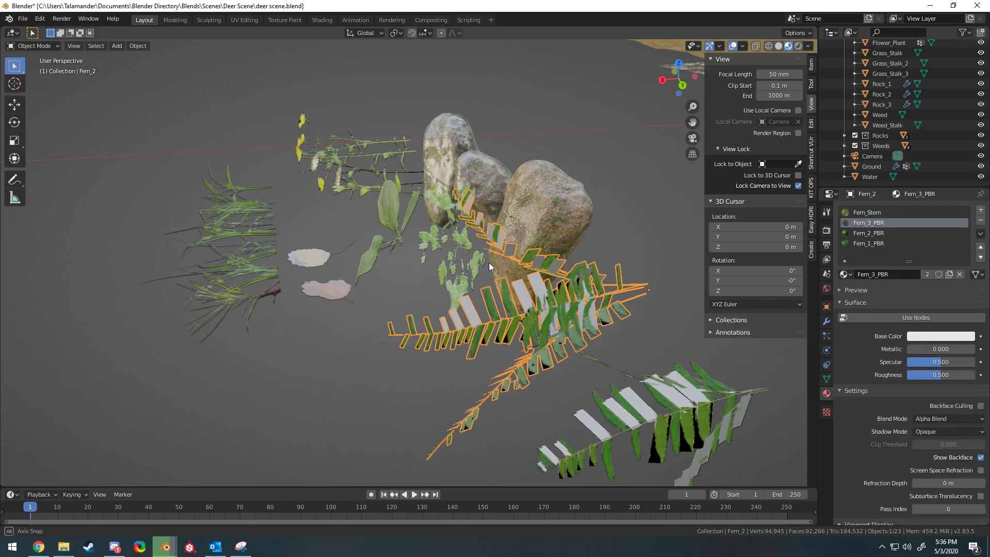
mouse_move(489, 262)
middle_down()
mouse_move(475, 221)
mouse_move(503, 273)
mouse_move(536, 294)
middle_up()
scroll(476, 219, up, 3)
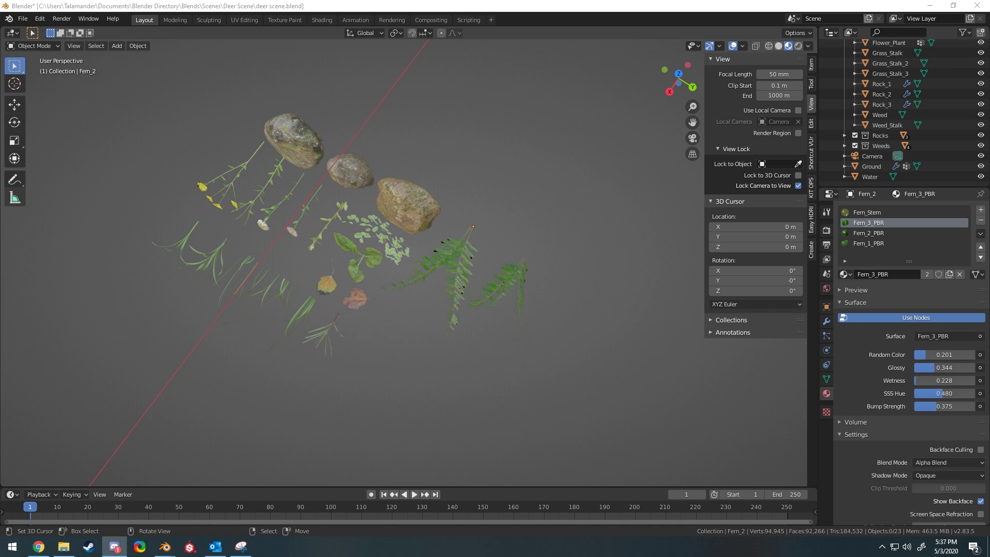
Preview the fern in Rendered viewport shading and show the render settings with GPU Compute device
scroll(303, 201, up, 2)
click(808, 45)
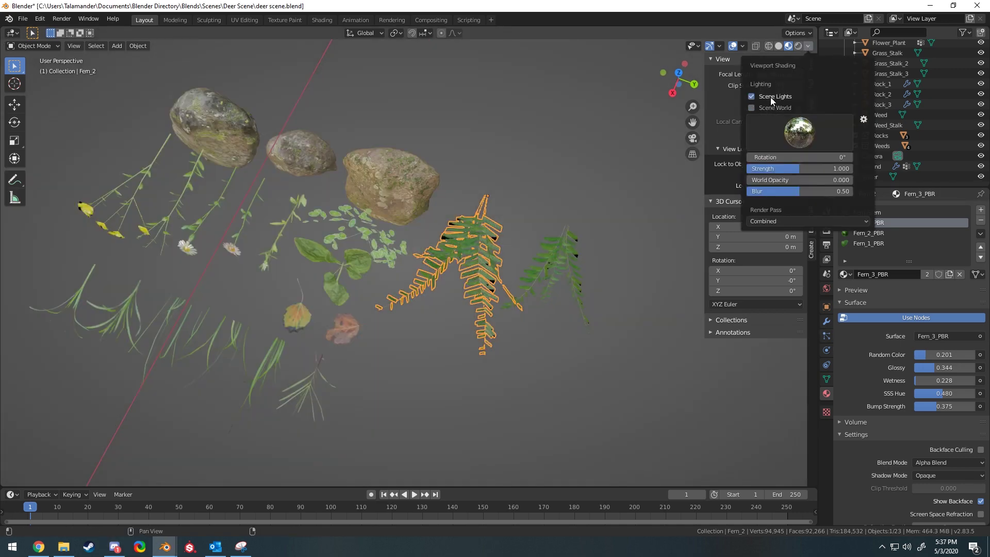
middle_drag(770, 95, 417, 211)
key(z)
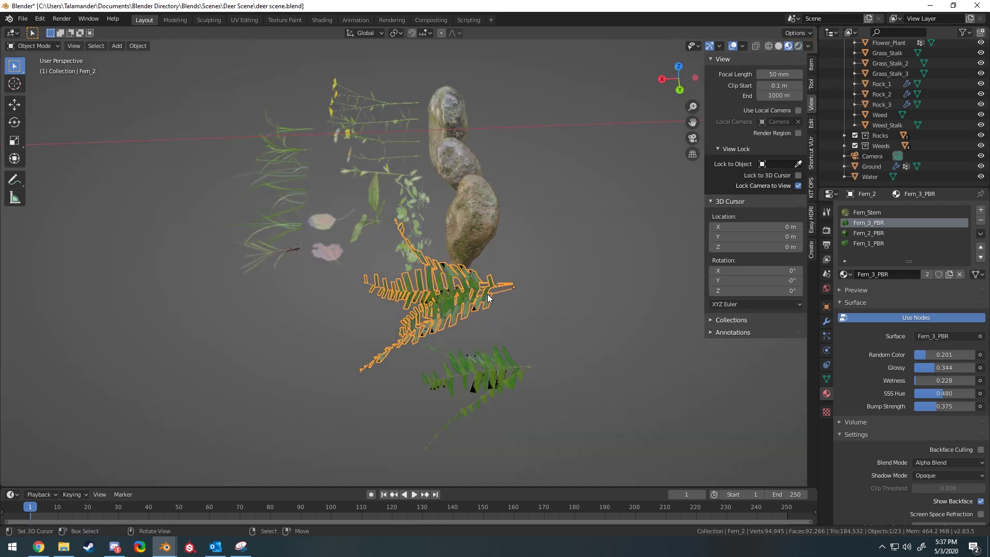
click(826, 230)
scroll(536, 224, up, 3)
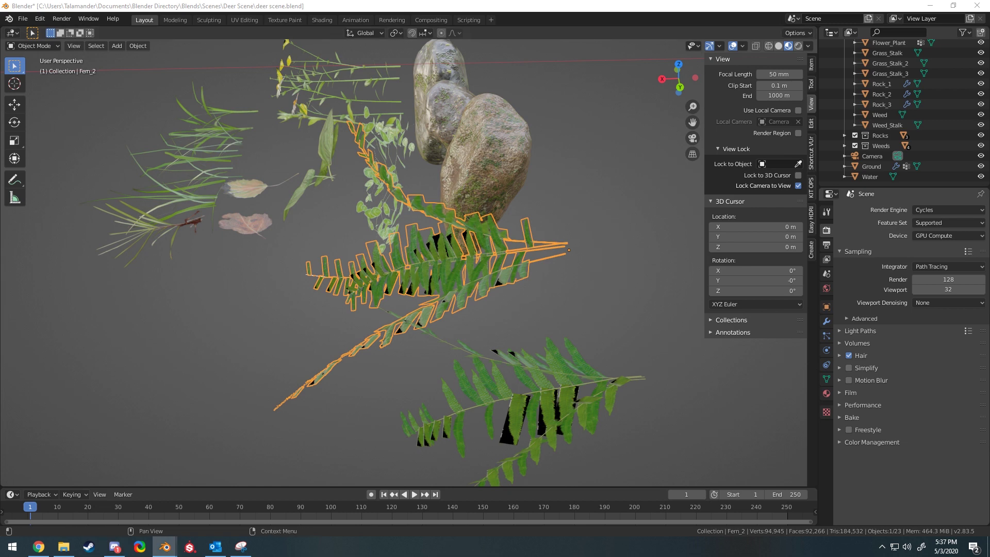
Inspect the fern's material slots in the Shading workspace, ending on Fern_3_PBR back in Layout
click(322, 19)
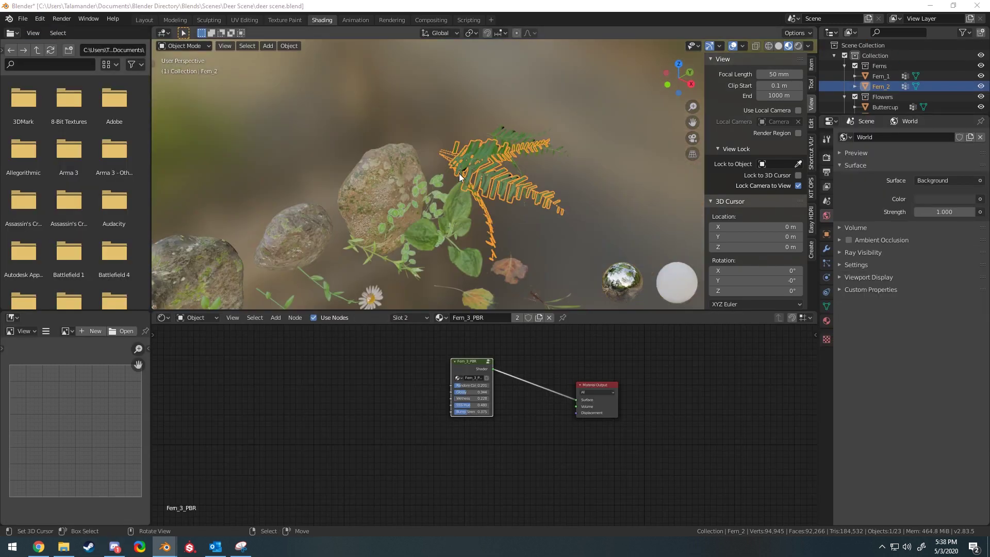
middle_drag(459, 173, 464, 232)
click(826, 320)
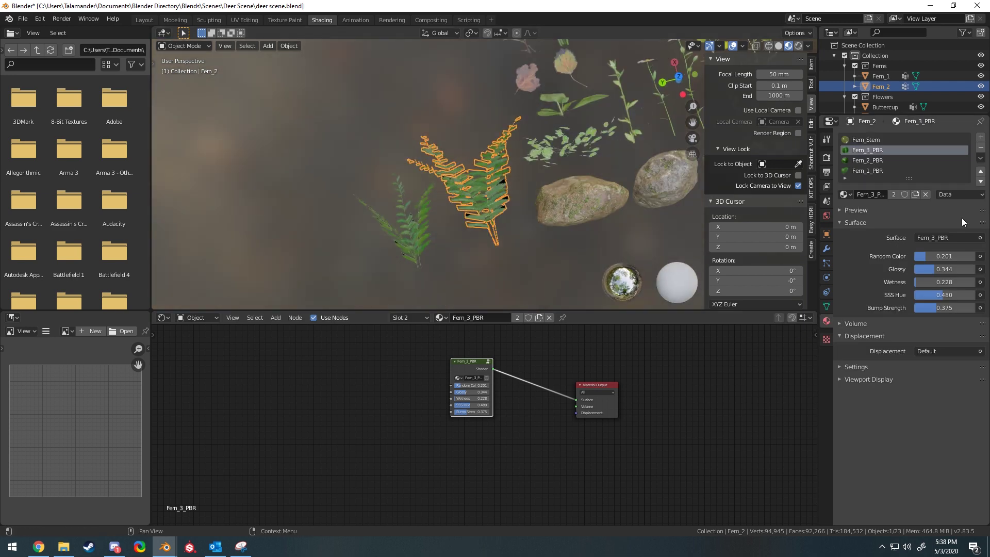
click(871, 139)
click(870, 161)
click(142, 20)
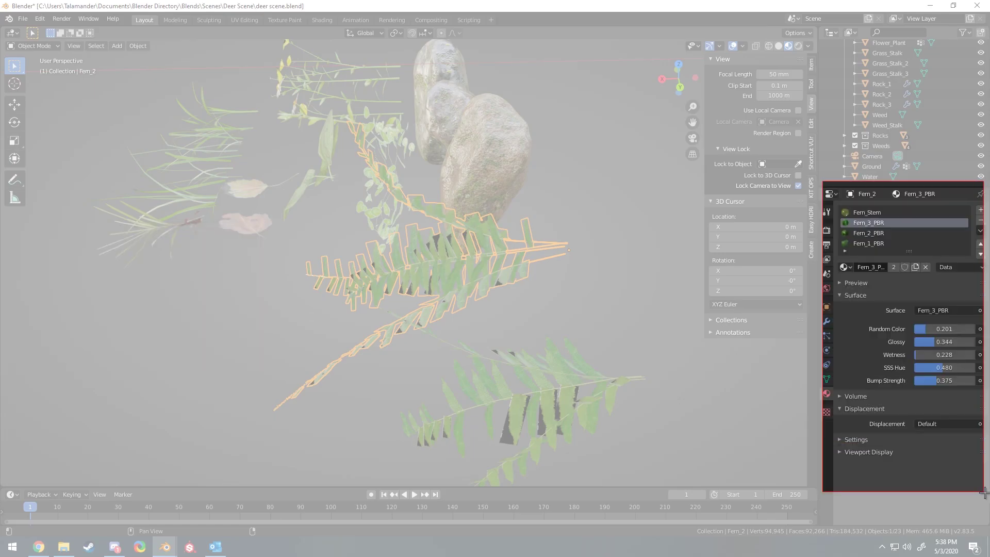
Expand and screenshot Fern_3_PBR's Settings section, then select Dead_leaf_1
drag(983, 493, 976, 479)
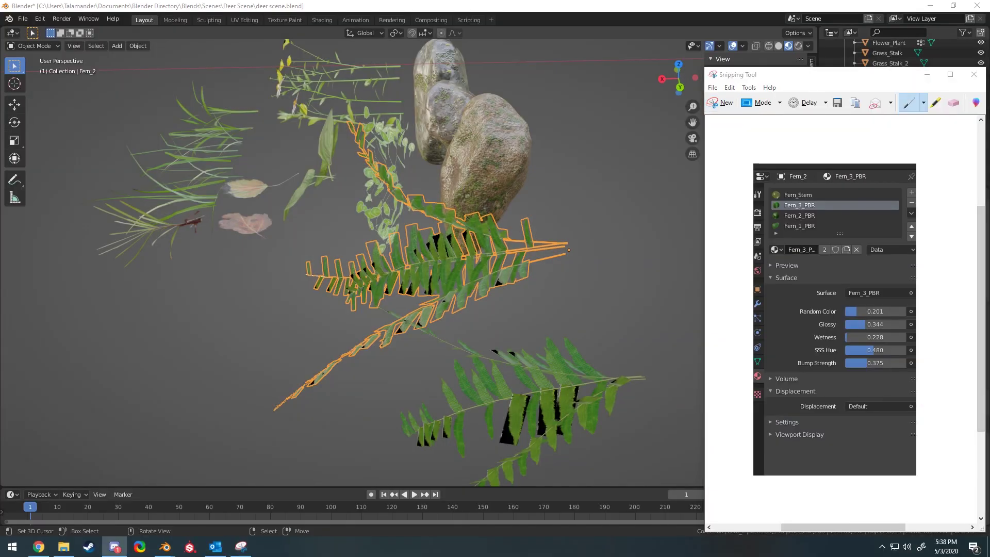
click(983, 66)
click(856, 439)
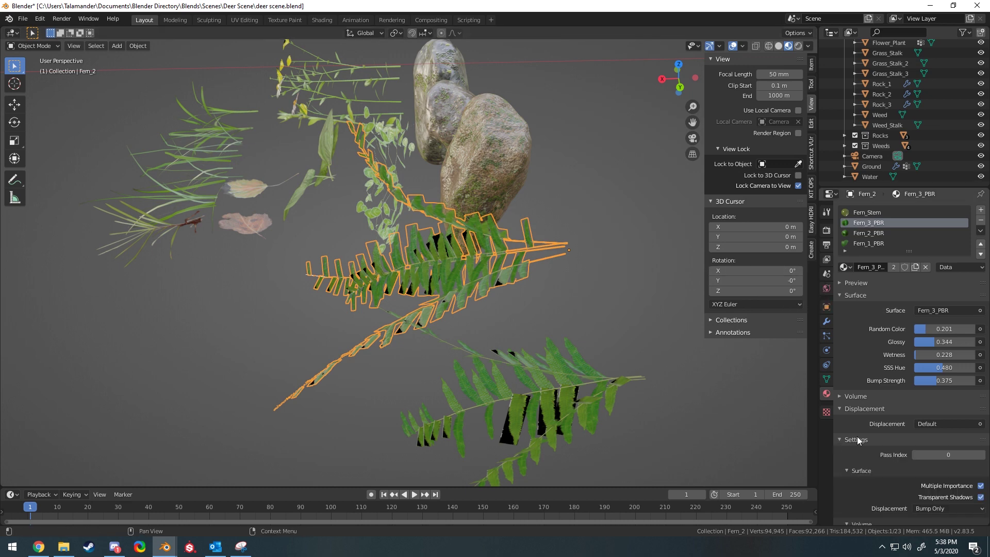
scroll(873, 428, down, 3)
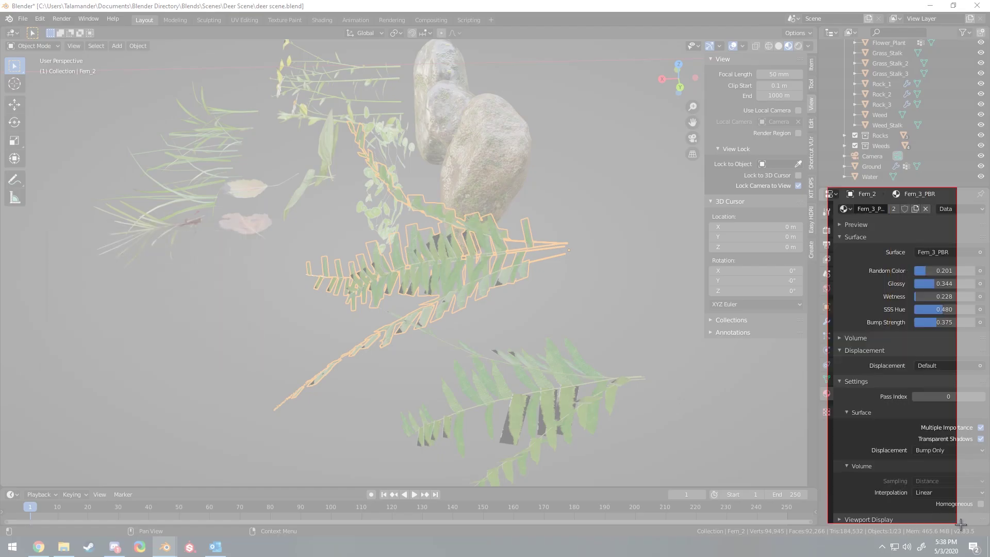
click(907, 361)
click(503, 162)
click(247, 185)
mouse_move(248, 184)
middle_down()
mouse_move(293, 103)
mouse_move(686, 284)
middle_up()
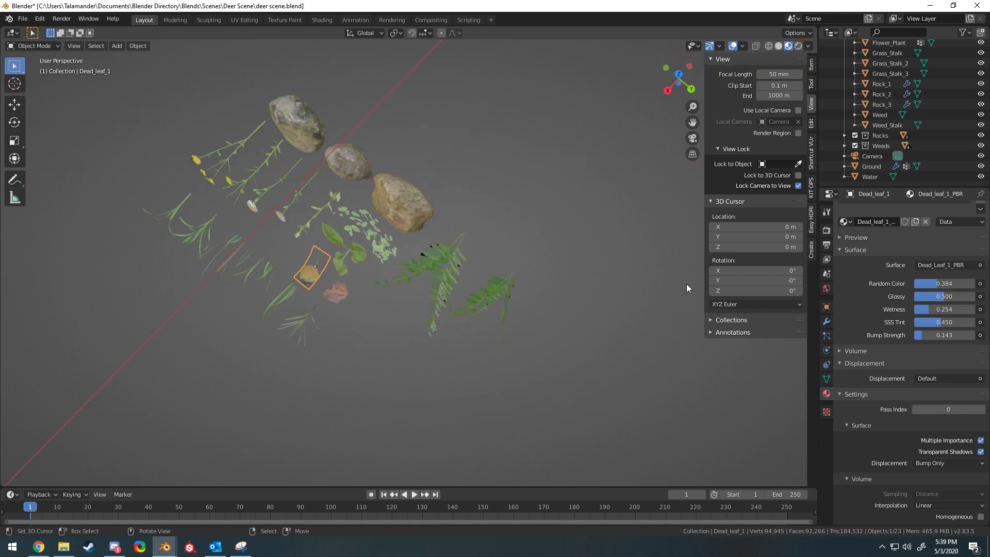
Review the dead leaf's material and the scene render settings while orbiting the plants
scroll(685, 283, up, 5)
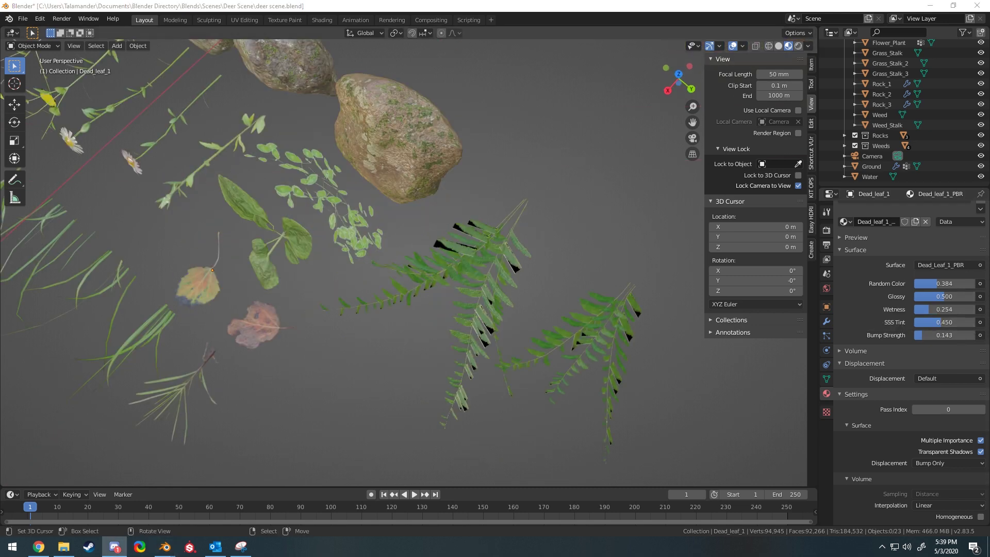
middle_drag(335, 393, 641, 288)
scroll(518, 154, down, 8)
scroll(484, 225, up, 6)
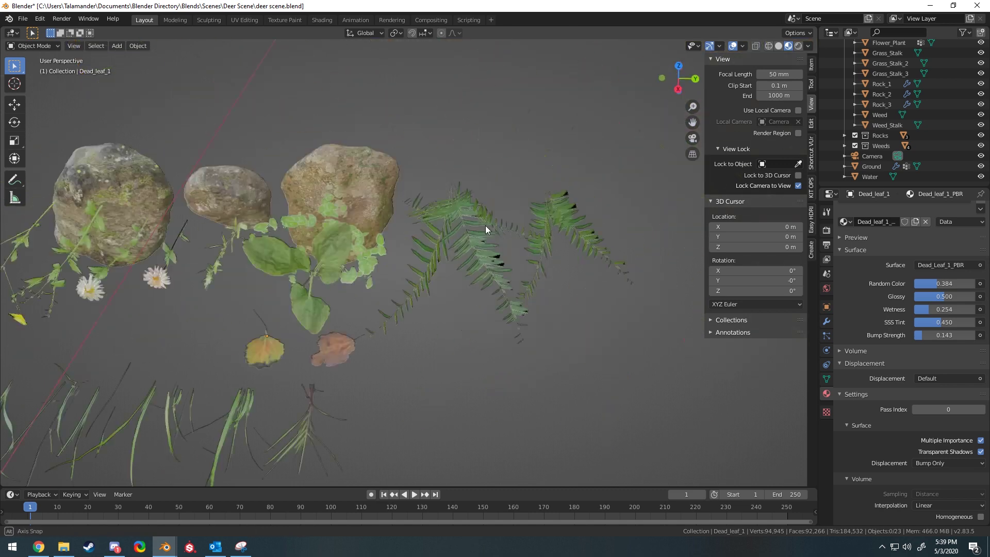
scroll(483, 286, down, 6)
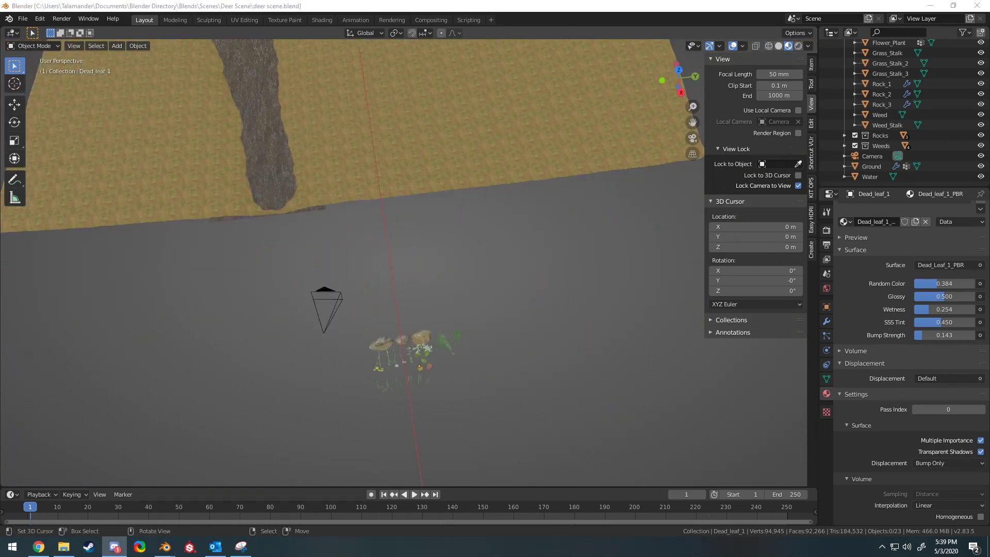
click(827, 230)
click(948, 210)
click(826, 393)
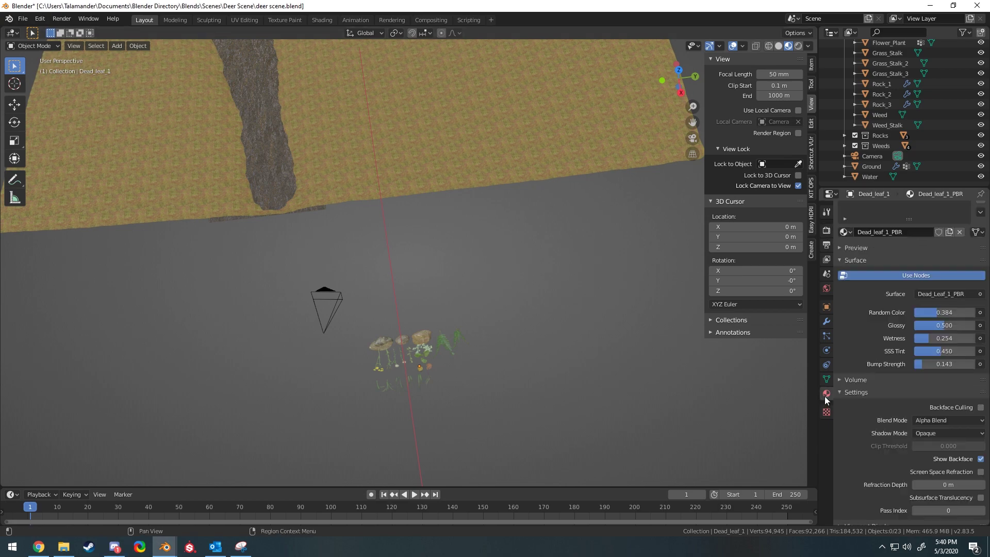
click(826, 230)
click(949, 210)
click(933, 243)
click(826, 393)
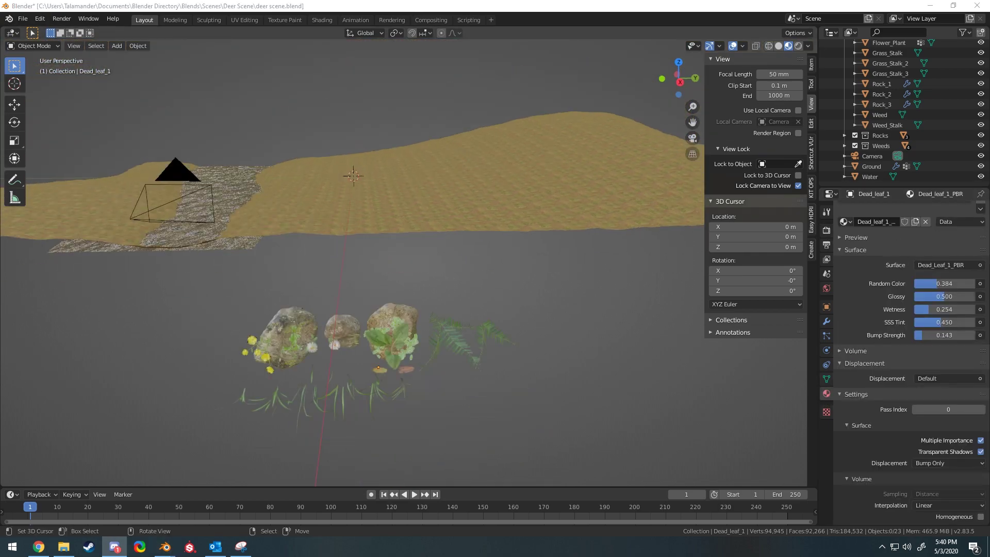
Add a hair particle system named Grass to Ground with emission number 550
click(871, 166)
click(826, 336)
click(981, 210)
click(948, 266)
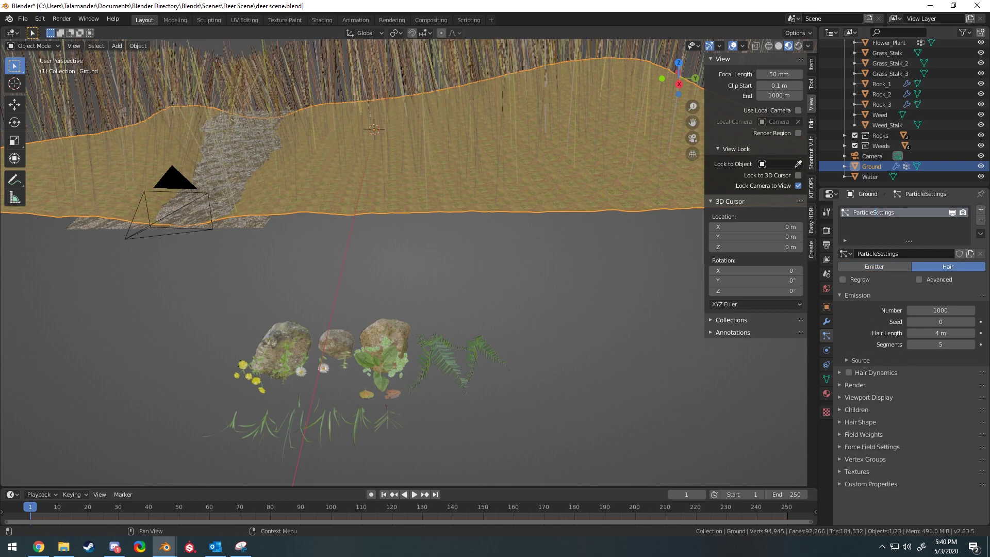
text(Grass)
double_click(940, 310)
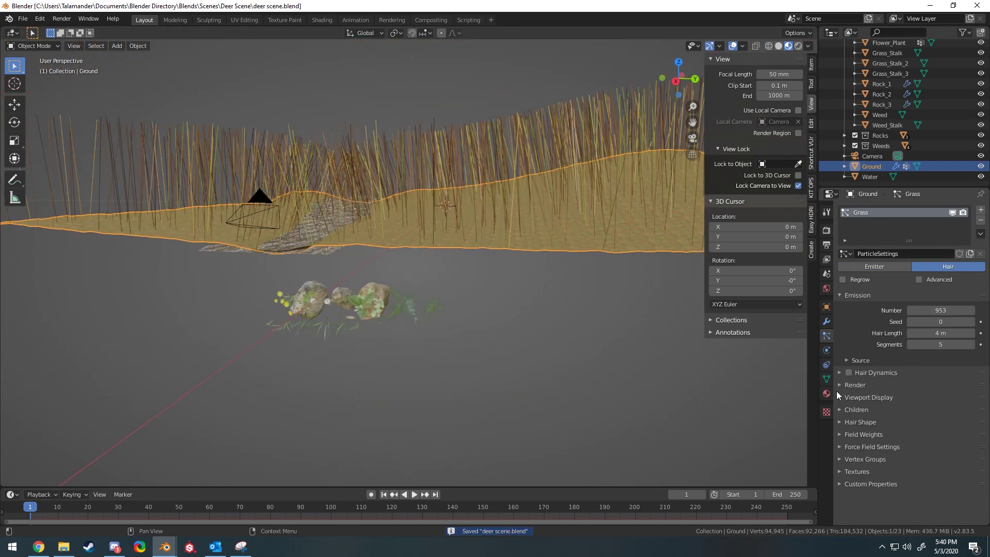
text(5)
key(Return)
Drive density with the mask vertex group and invert its weights in Weight Paint mode
click(865, 459)
scroll(864, 459, down, 2)
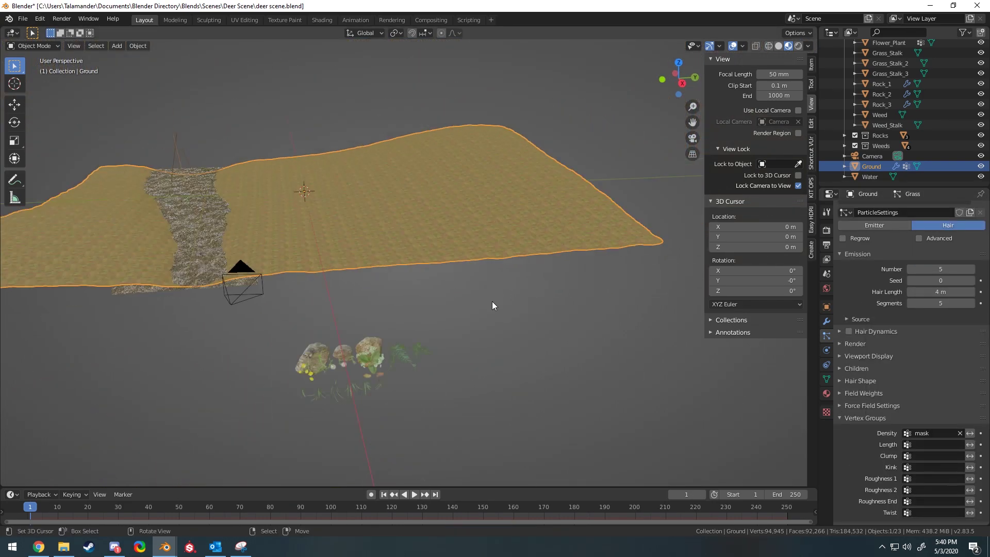
middle_drag(492, 301, 369, 185)
key(ctrl+Tab)
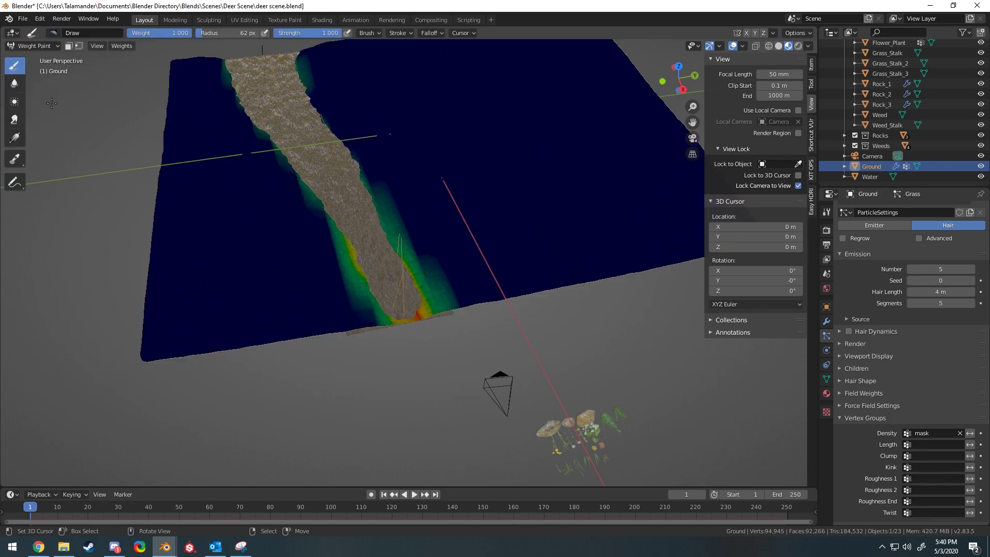
mouse_move(309, 155)
middle_down()
mouse_move(404, 232)
mouse_move(155, 206)
middle_up()
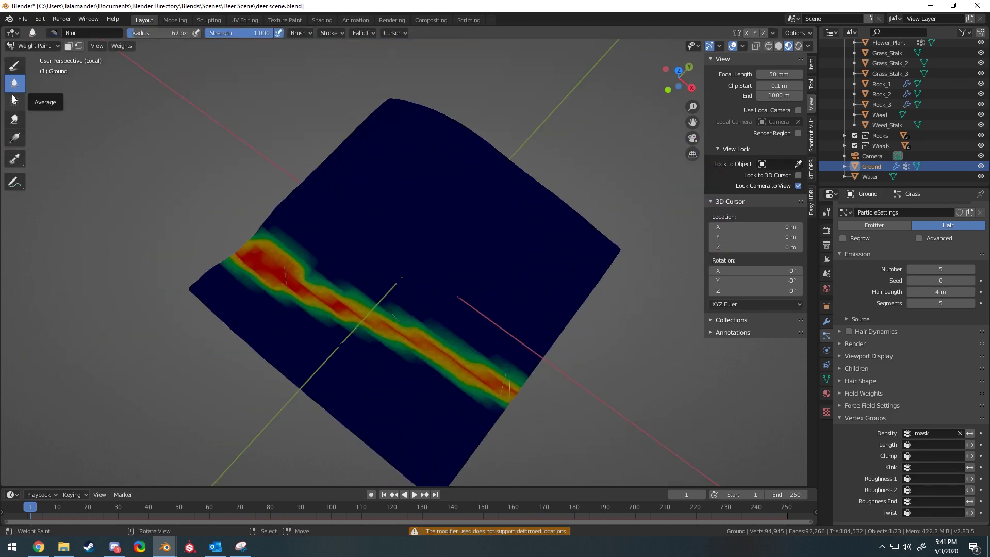
mouse_move(258, 154)
middle_down()
mouse_move(368, 230)
mouse_move(155, 58)
middle_up()
click(122, 45)
click(135, 118)
middle_drag(374, 156, 68, 72)
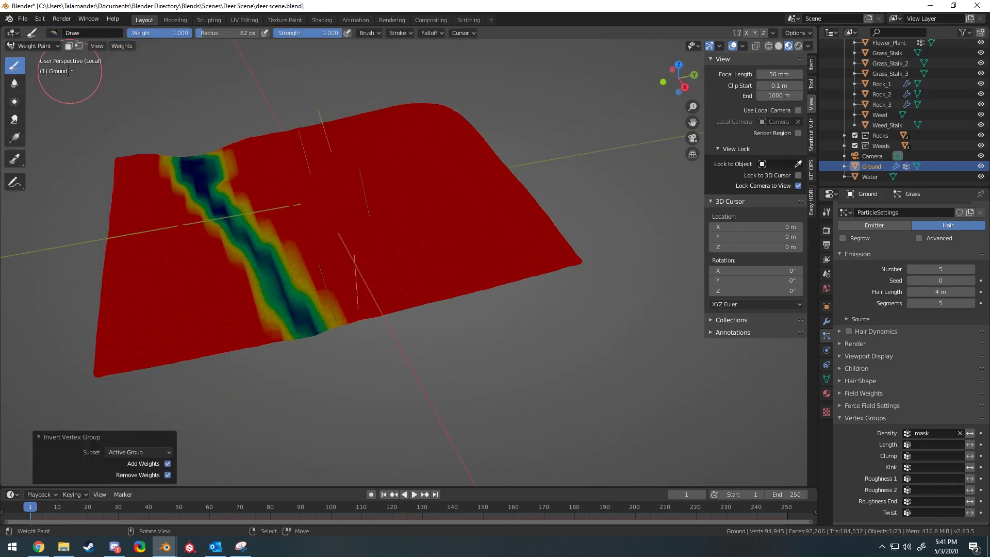
click(42, 58)
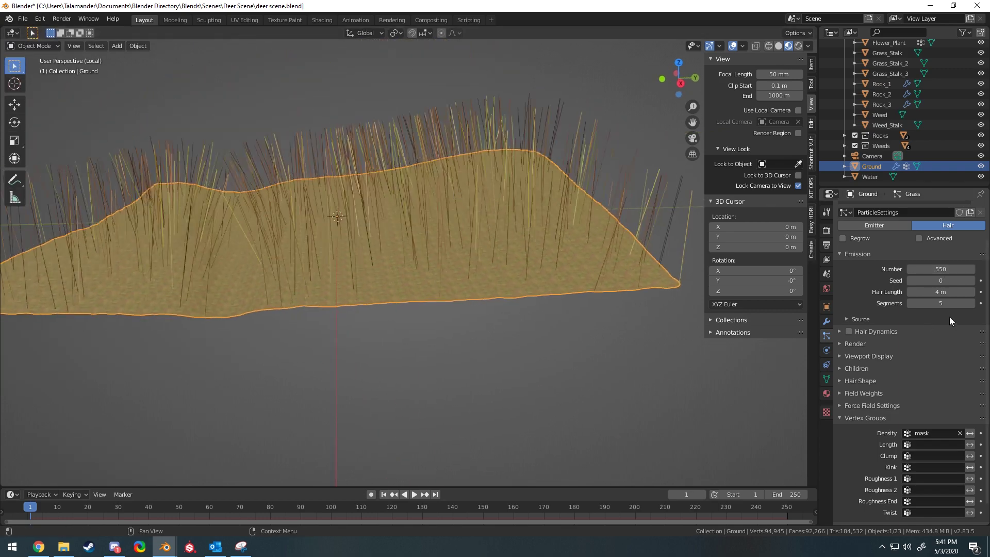
Render the particles as the Grass collection and collapse the scene's sampling settings
click(962, 343)
click(960, 361)
click(887, 373)
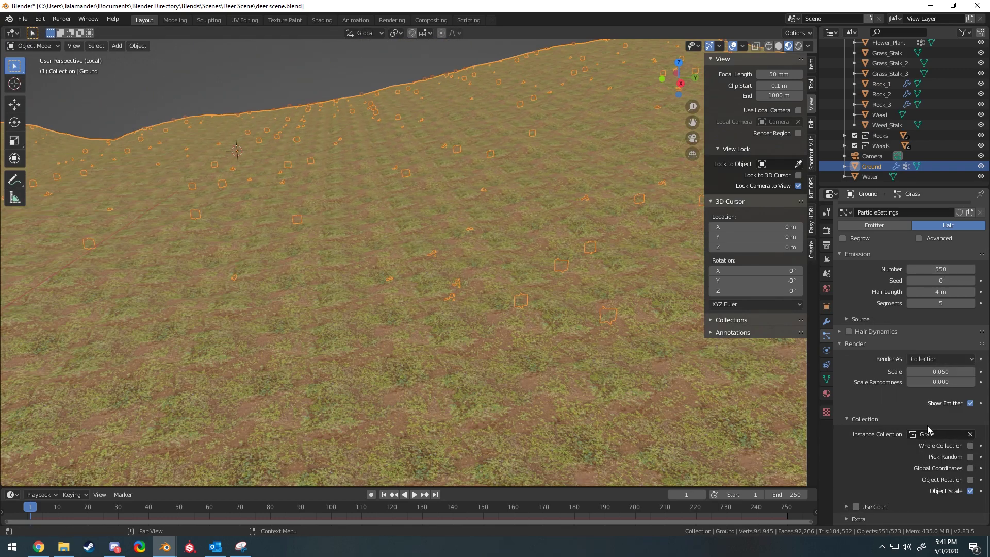
scroll(548, 326, down, 5)
middle_drag(515, 299, 464, 265)
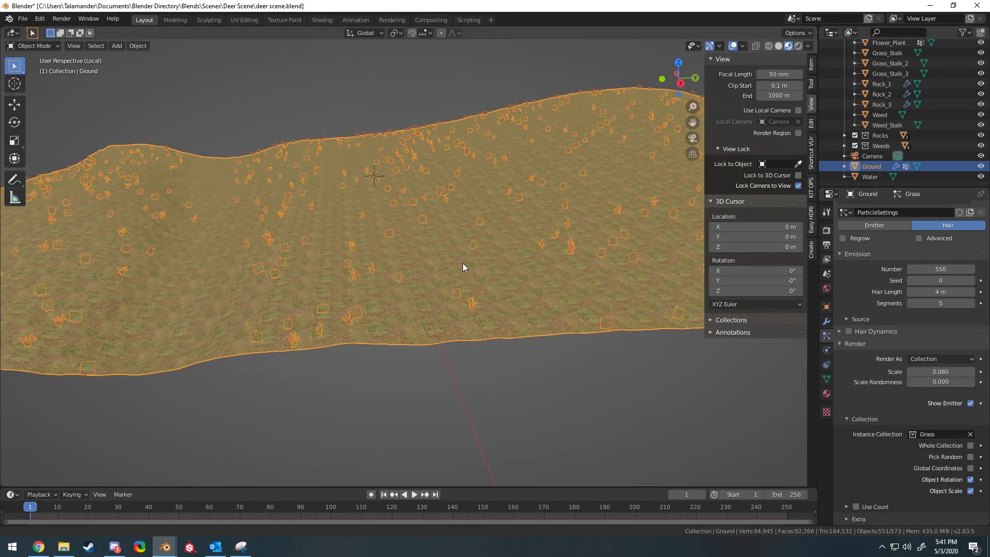
click(826, 230)
click(840, 330)
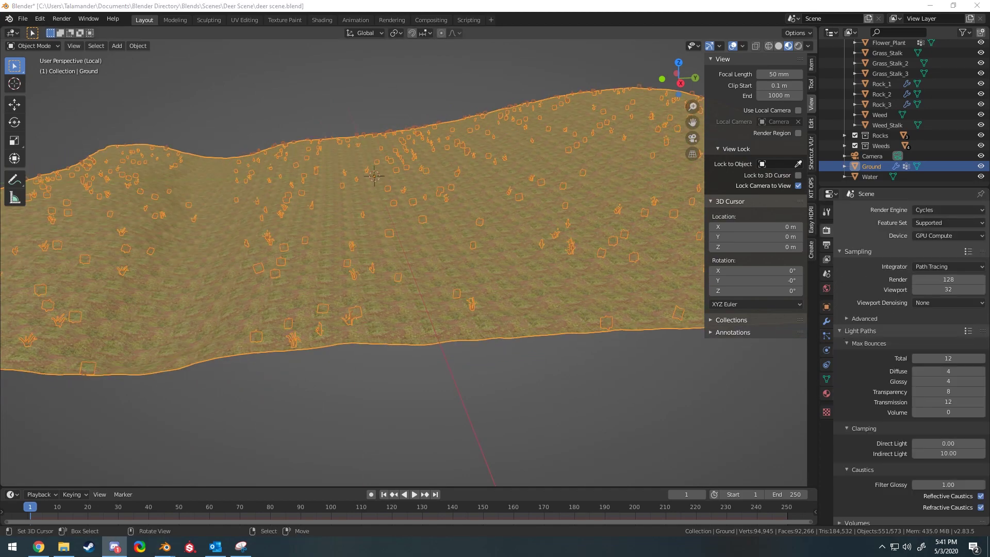
Review the light path and performance render settings, then return the viewport to solid shading
click(840, 251)
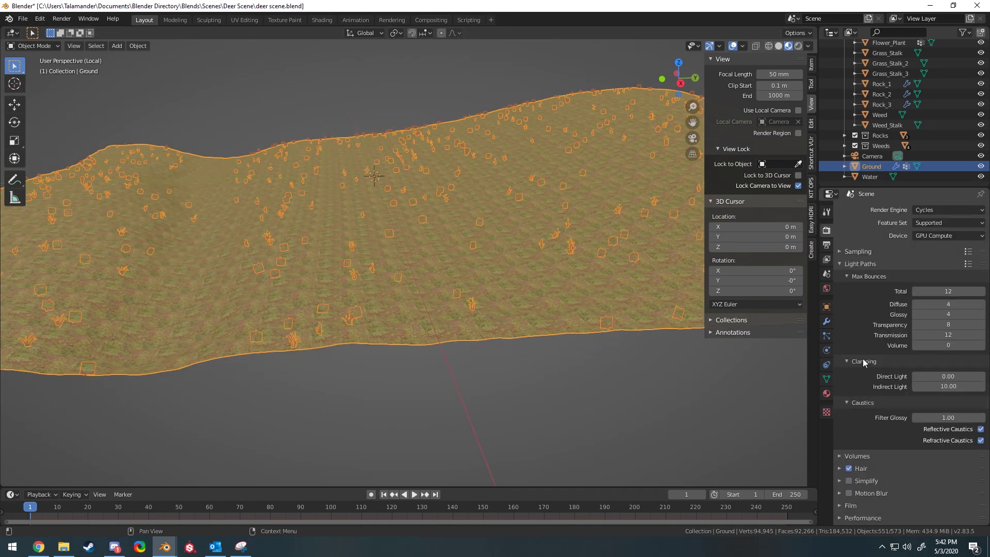
scroll(876, 464, down, 2)
click(839, 482)
scroll(839, 382, down, 5)
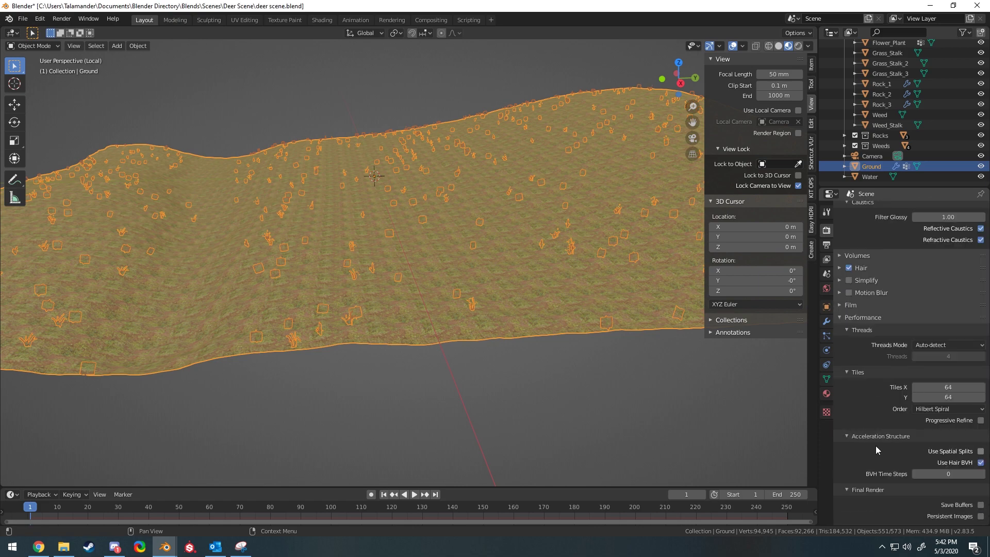
click(839, 379)
key(z)
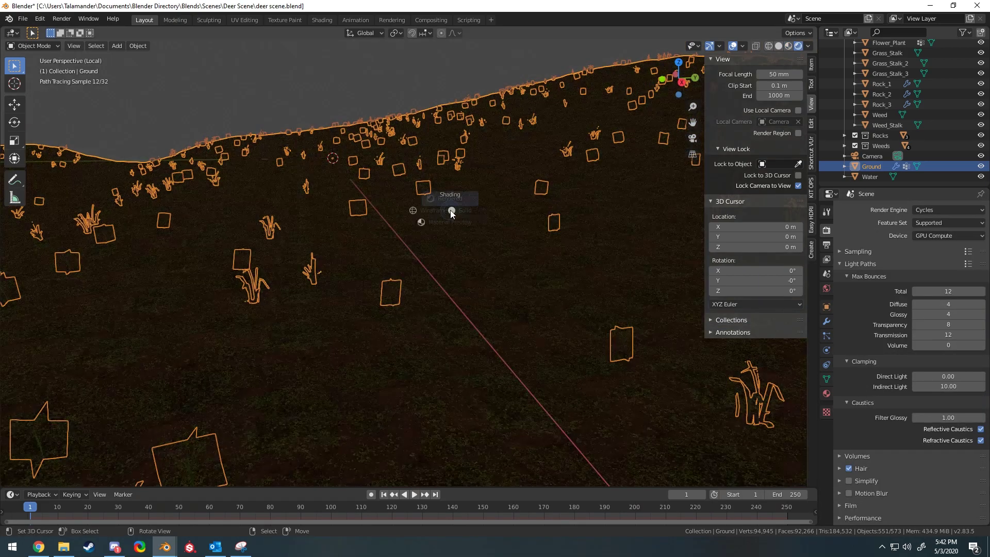
click(499, 237)
Give the grass Simple child particles with Randomize Size 0.47, then begin adding a light
click(826, 335)
scroll(907, 361, down, 5)
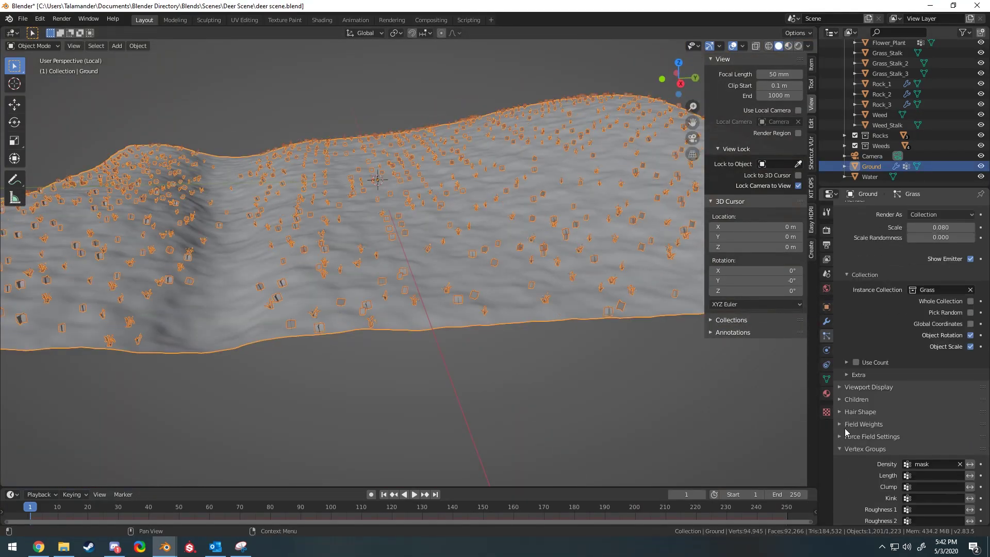
click(911, 414)
scroll(930, 425, down, 4)
drag(930, 425, 953, 425)
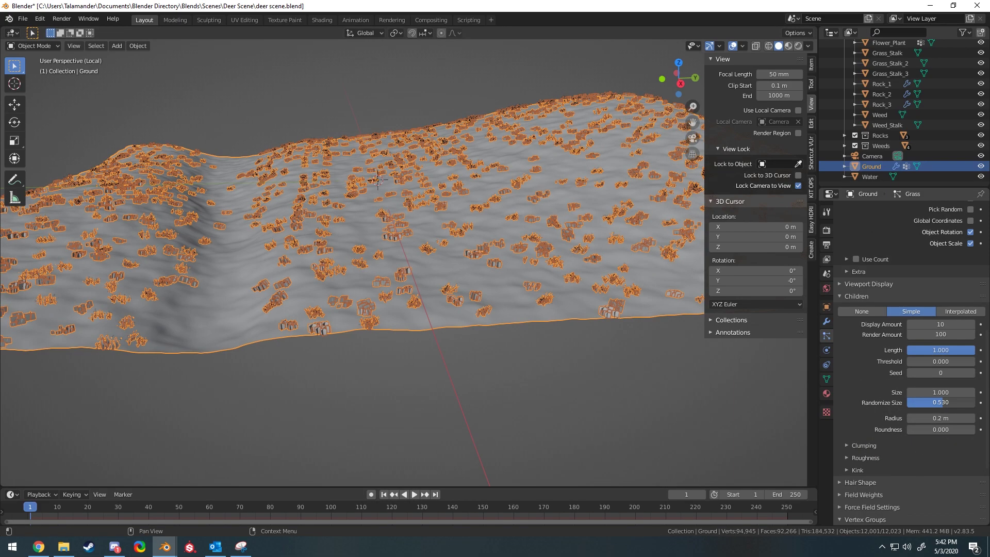
scroll(905, 438, down, 3)
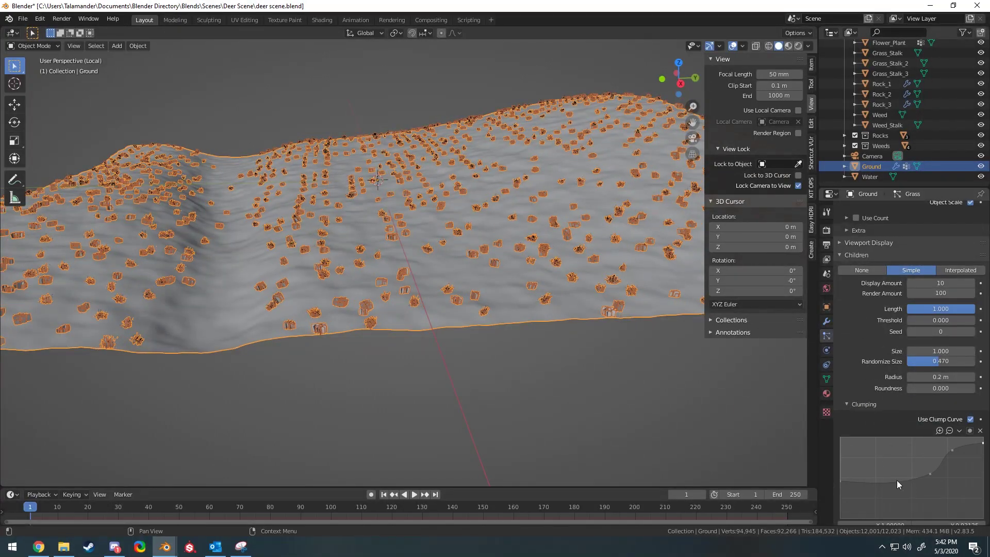
key(KP_Divide)
key(shift+a)
click(592, 336)
Place a Sun light 4.41 m above the ground and look through the scene camera
key(g)
key(z)
click(469, 119)
key(KP_Divide)
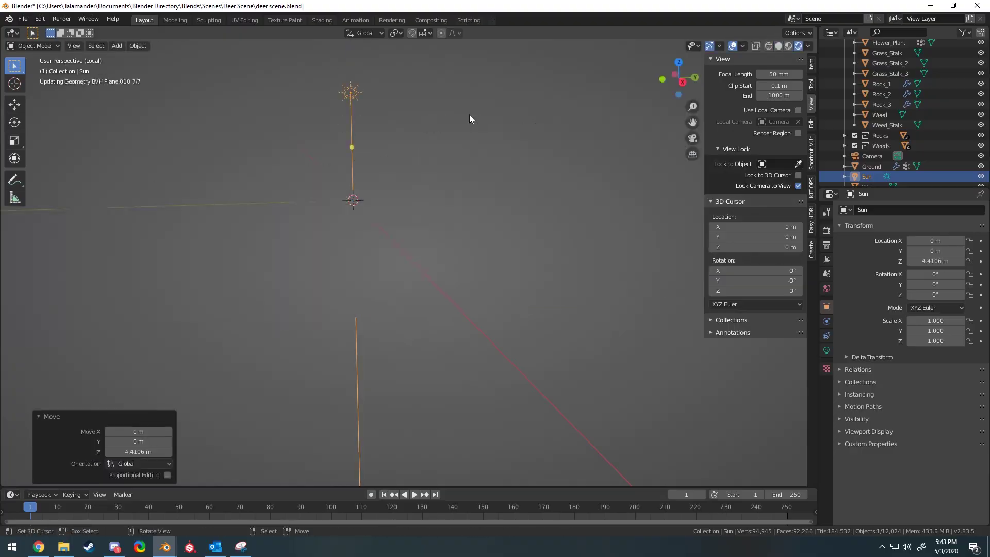
key(KP_Divide)
key(KP_0)
Render a test frame with F12 and capture a screenshot of it
key(F12)
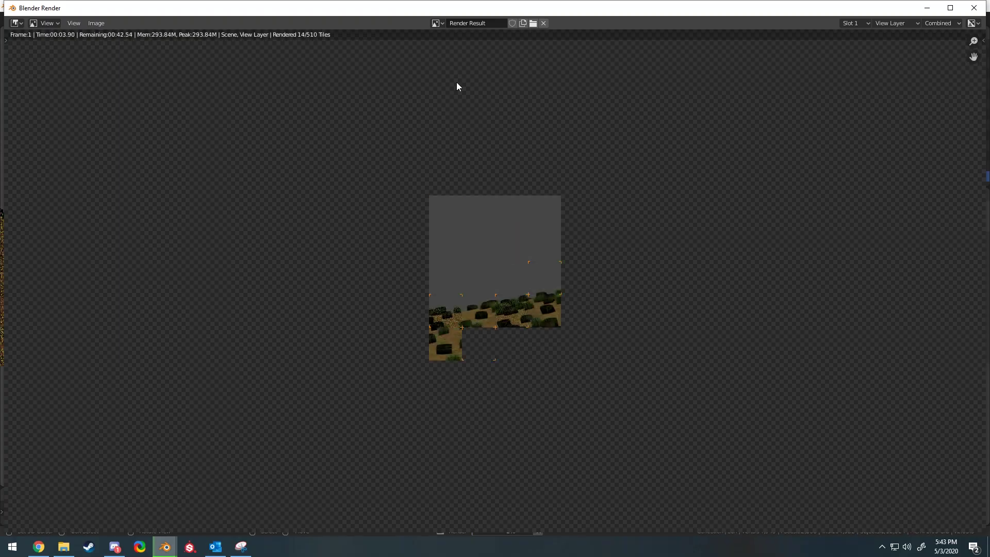
click(241, 546)
drag(426, 217, 655, 459)
click(654, 125)
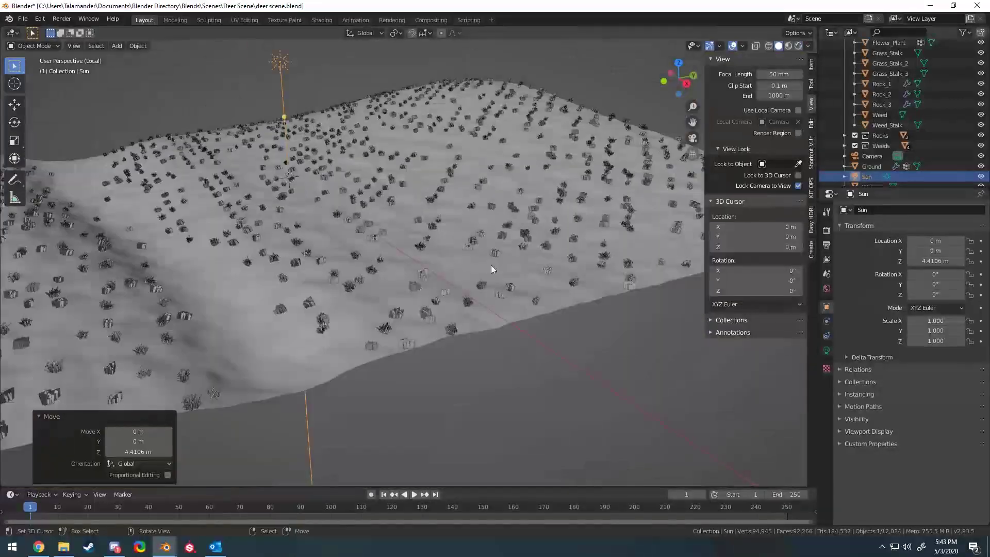
Raise the grass count to 10000, cancel a test render, and preview in Rendered shading
click(946, 269)
text(6000)
key(Return)
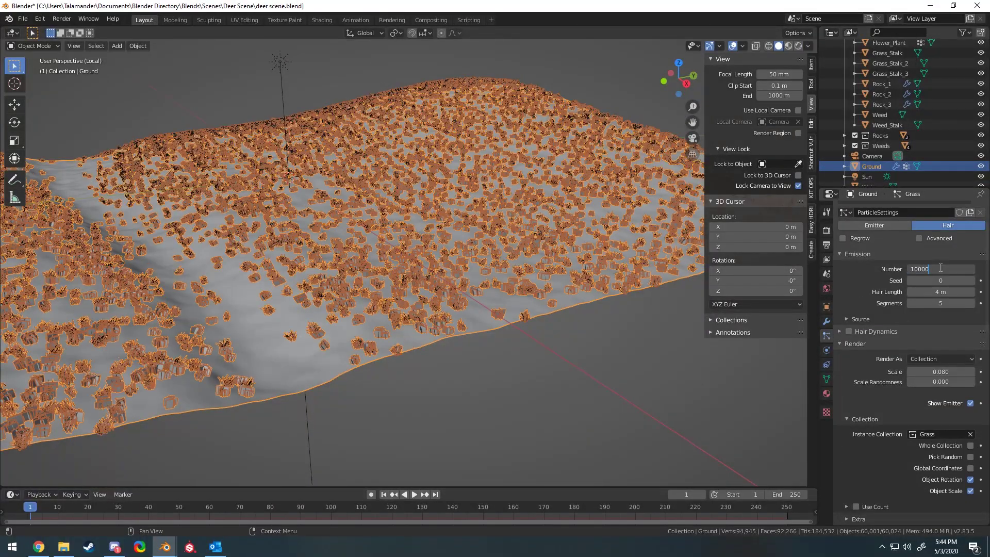
key(Return)
key(F12)
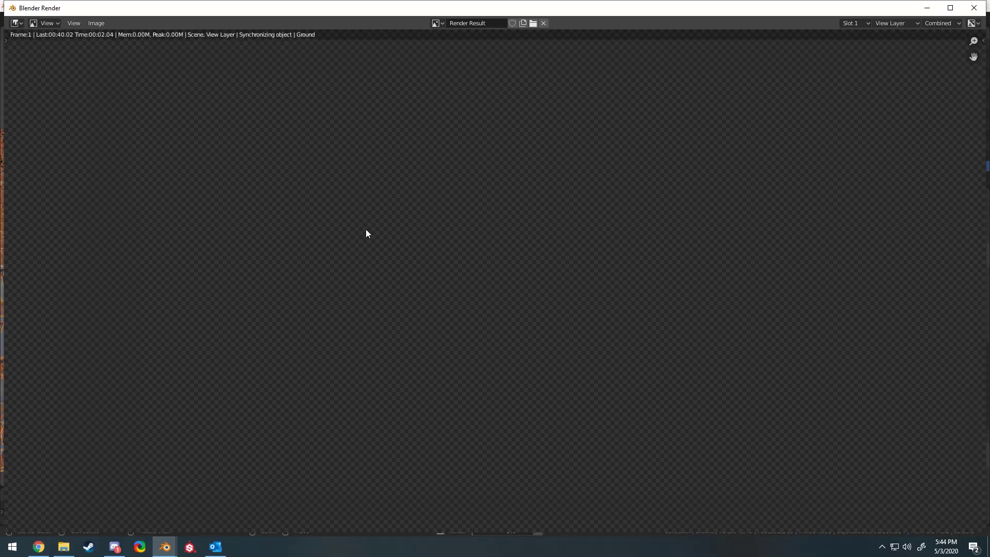
click(543, 24)
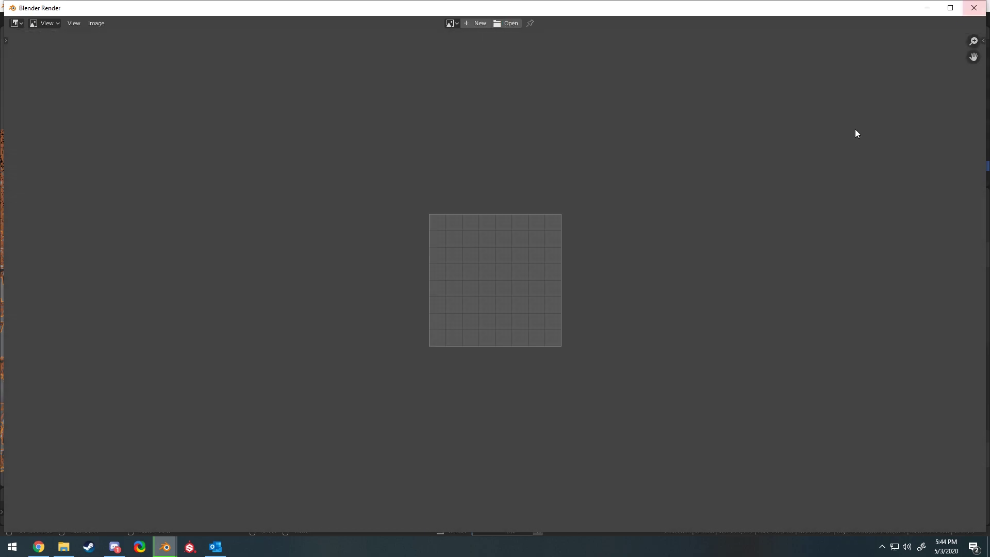
key(Escape)
click(947, 210)
key(z)
click(392, 118)
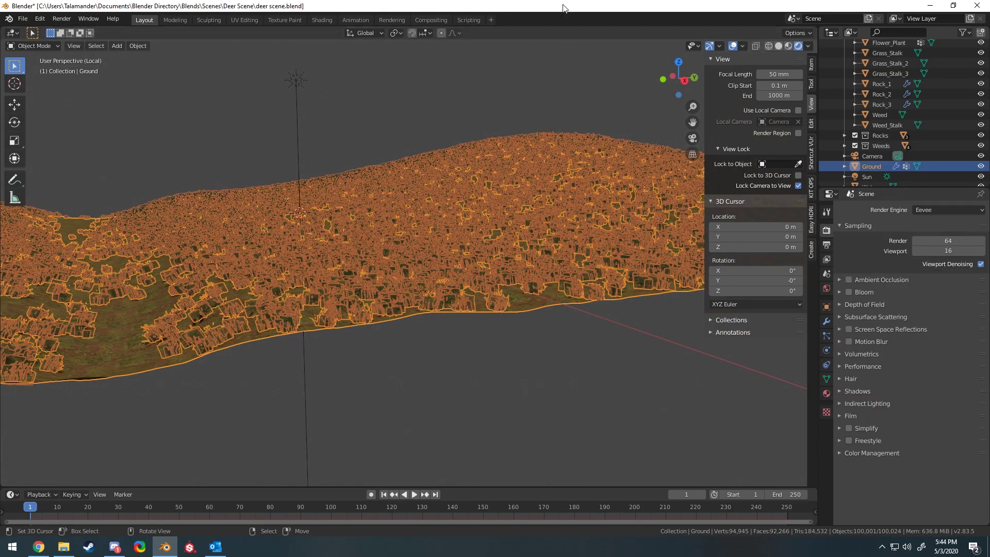
Frame the grassy slope in Rendered shading with the grass particle settings open, then render with F12
middle_drag(361, 258, 392, 226)
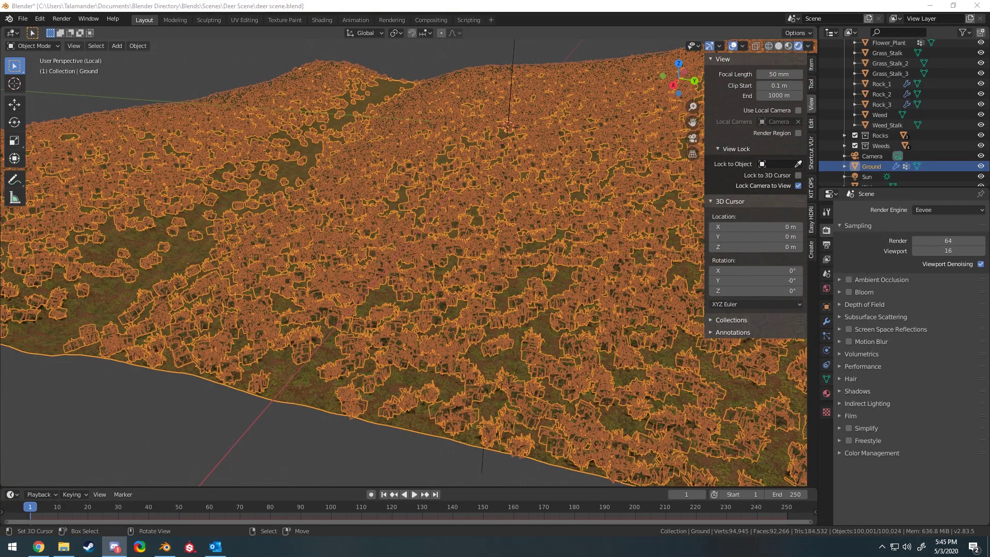
middle_drag(404, 193, 404, 207)
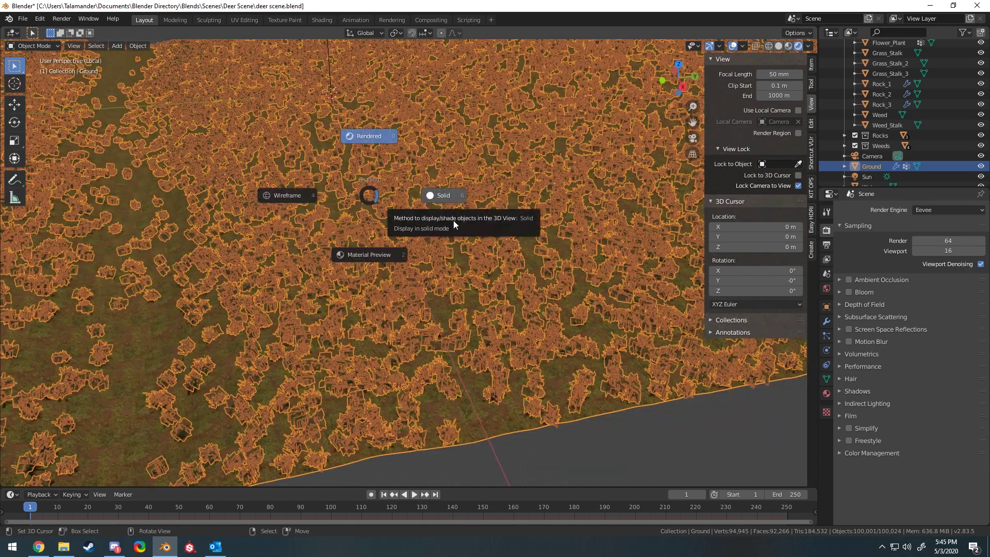
click(454, 225)
key(alt+a)
middle_drag(455, 224, 478, 209)
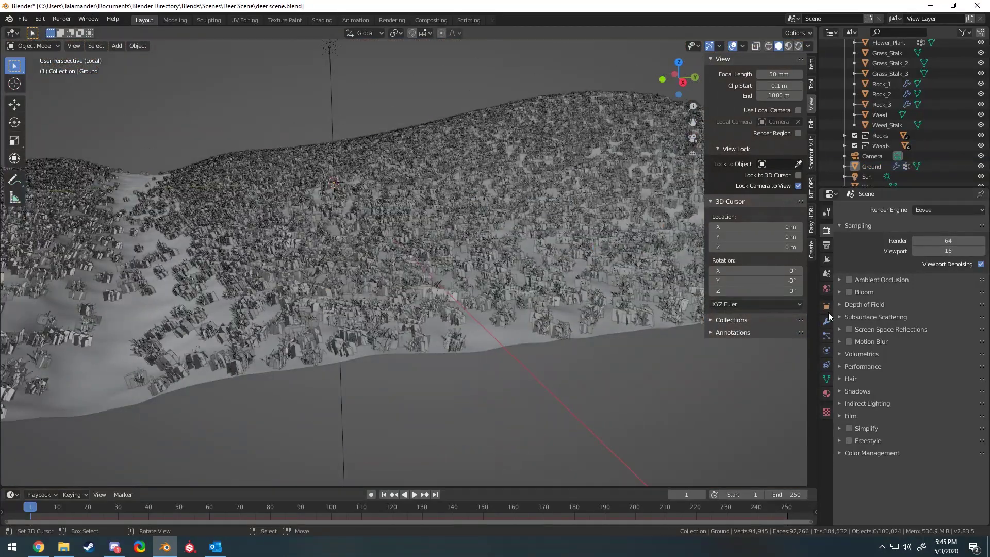
click(827, 335)
key(a)
key(z)
key(alt+a)
middle_drag(485, 221, 489, 214)
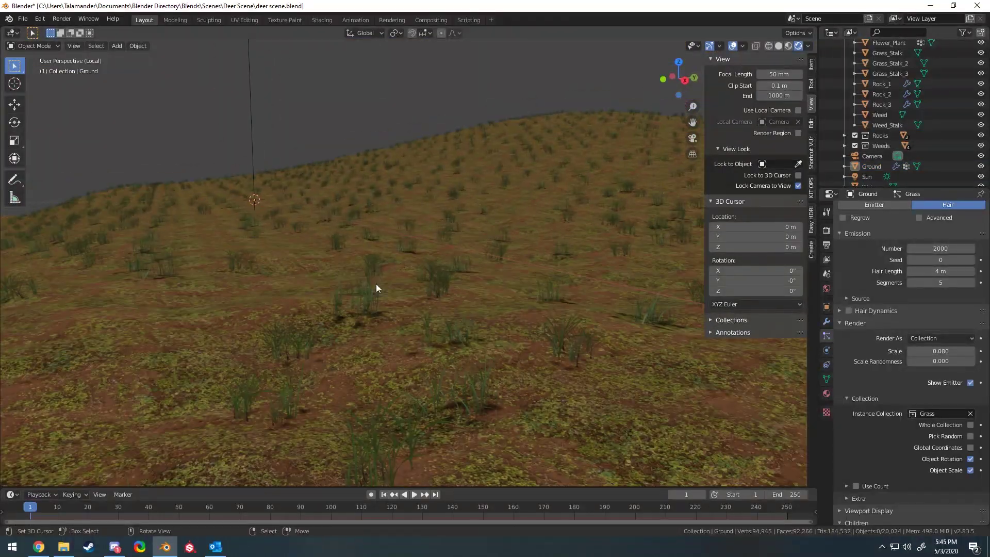
middle_drag(376, 284, 376, 268)
key(F12)
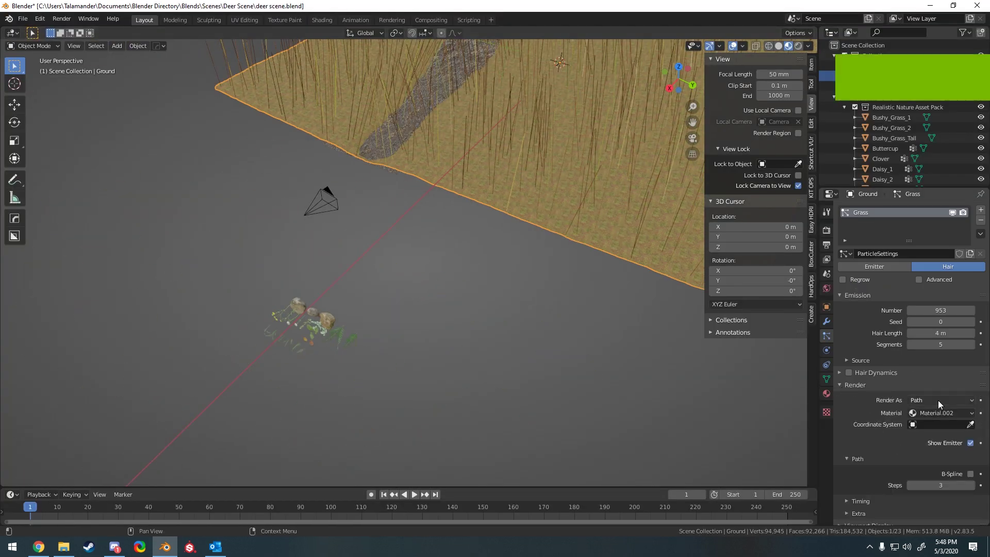
Render the grass particles as instances of the Grass collection
click(940, 474)
click(908, 415)
scroll(927, 438, down, 1)
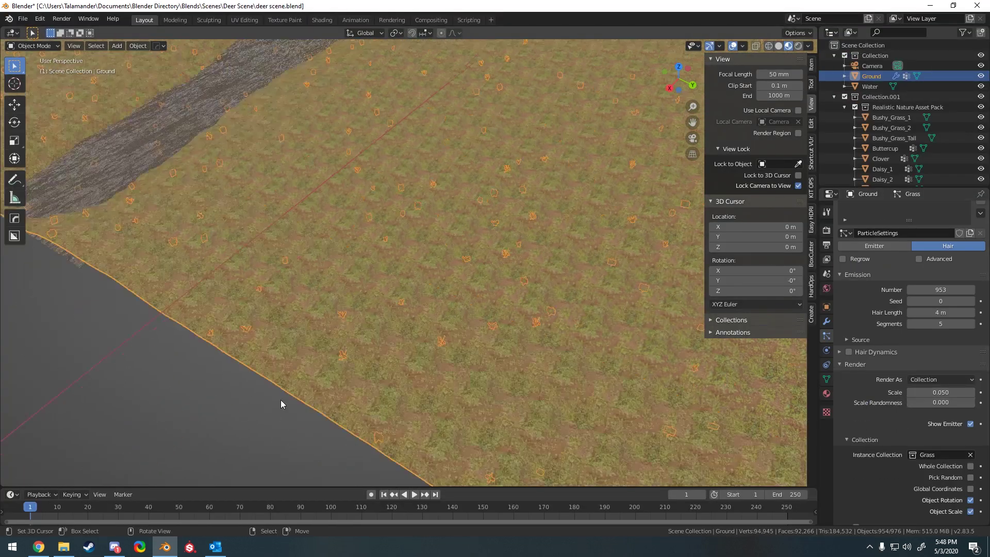
middle_drag(281, 400, 207, 282)
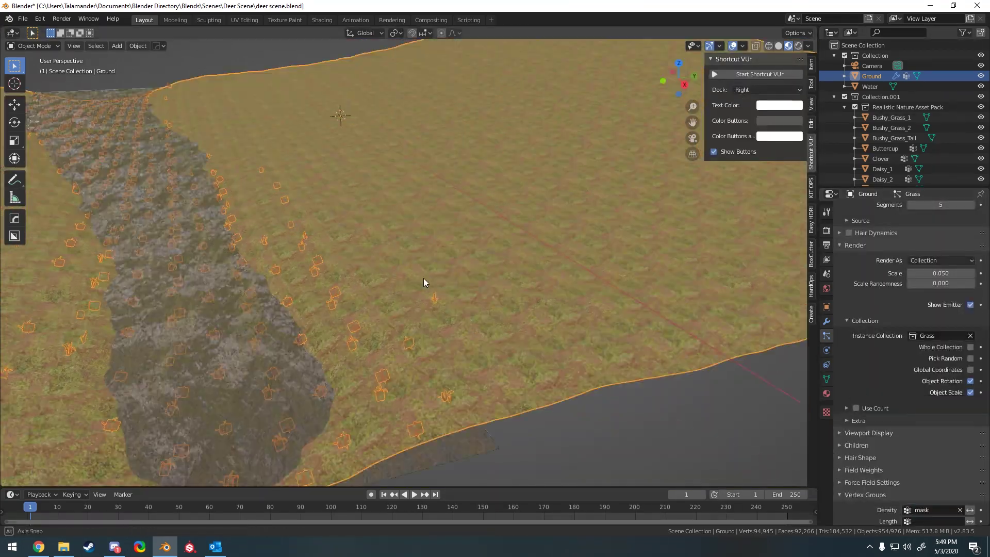
Invert the grass mask weights in Weight Paint mode and return to Object Mode
click(34, 45)
click(54, 103)
key(ctrl+i)
middle_drag(361, 258, 361, 217)
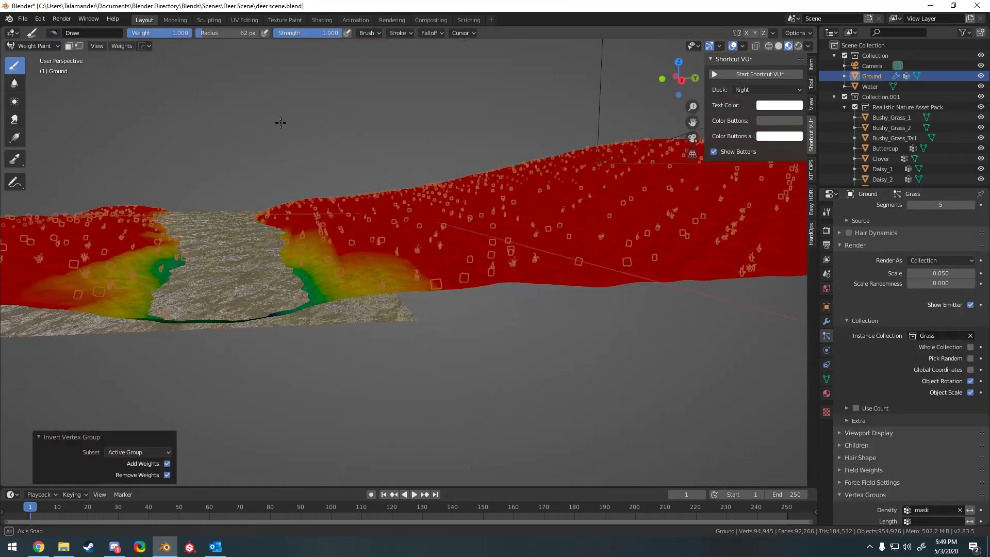
scroll(907, 417, down, 3)
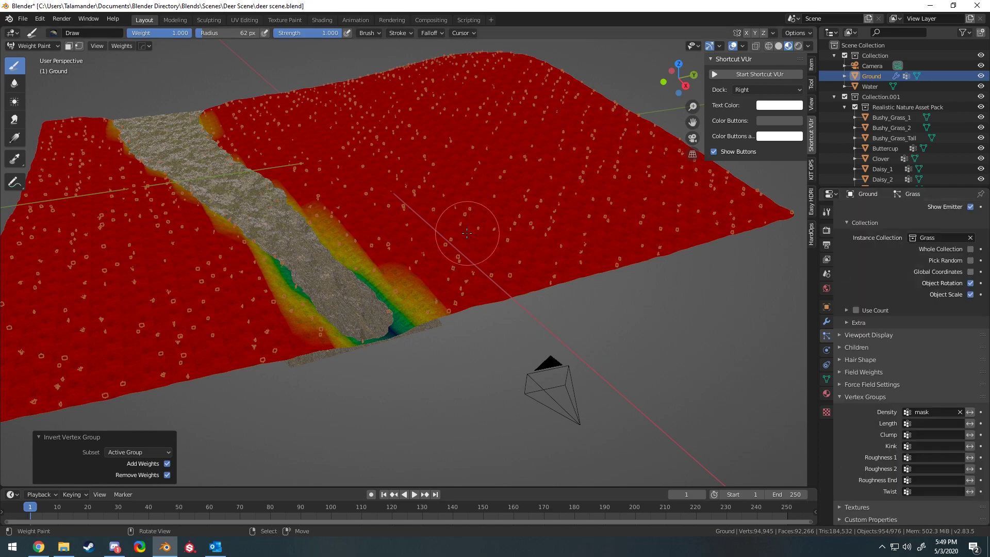
scroll(297, 269, up, 2)
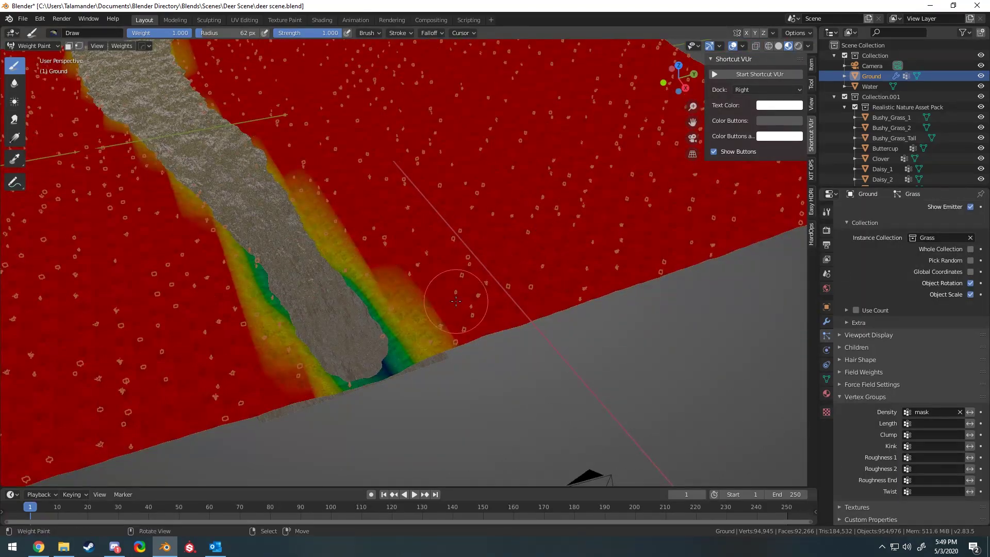
click(34, 45)
scroll(454, 248, down, 2)
Save the scene and add Simple child particles with a viewport display amount of 10
key(ctrl+s)
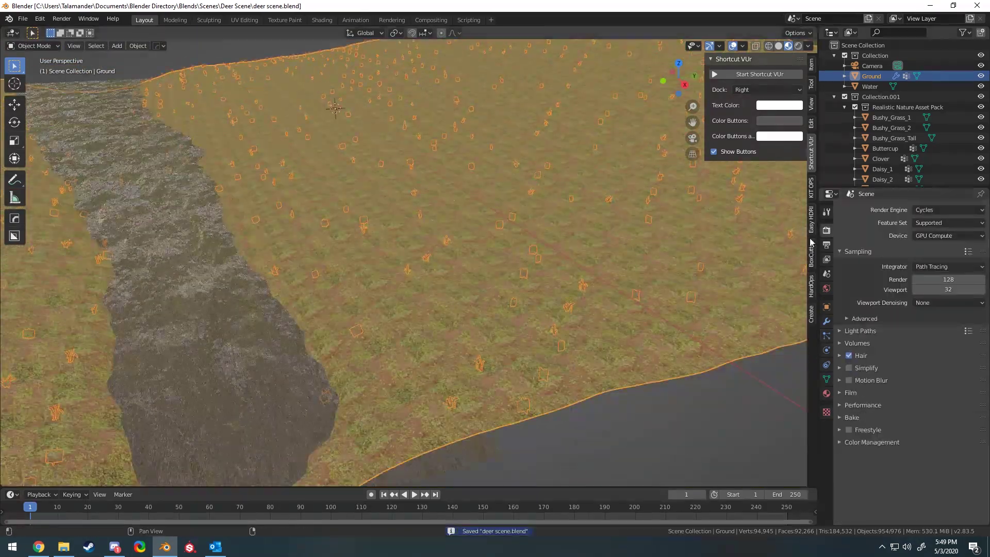
click(826, 335)
click(912, 363)
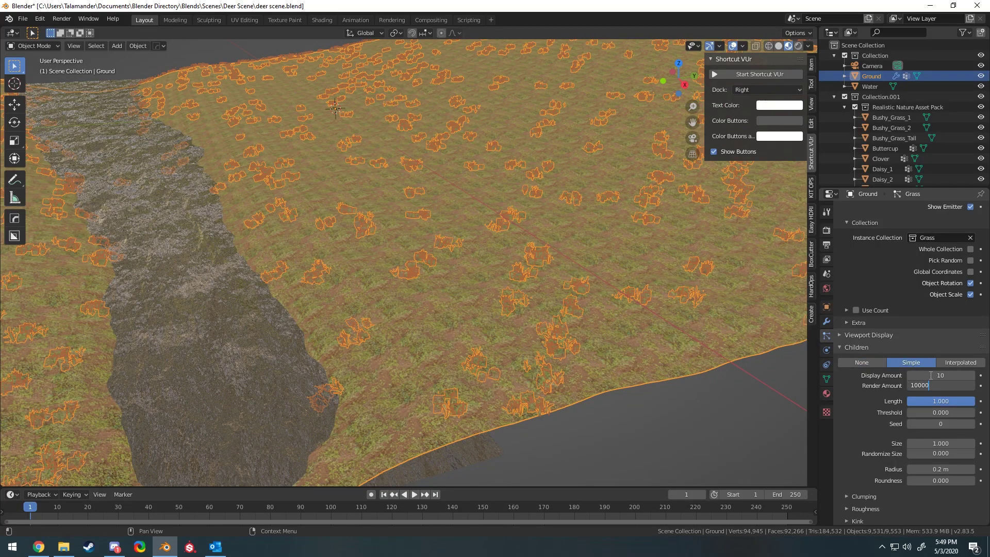
key(Return)
click(847, 496)
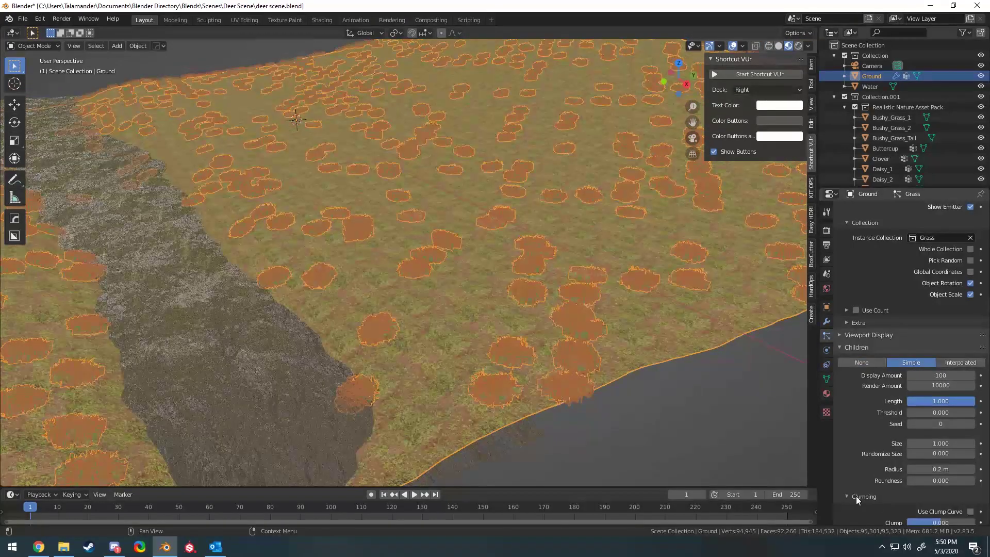
key(BackSpace)
key(Return)
Raise the grass children's clump to 0.224
scroll(940, 453, down, 4)
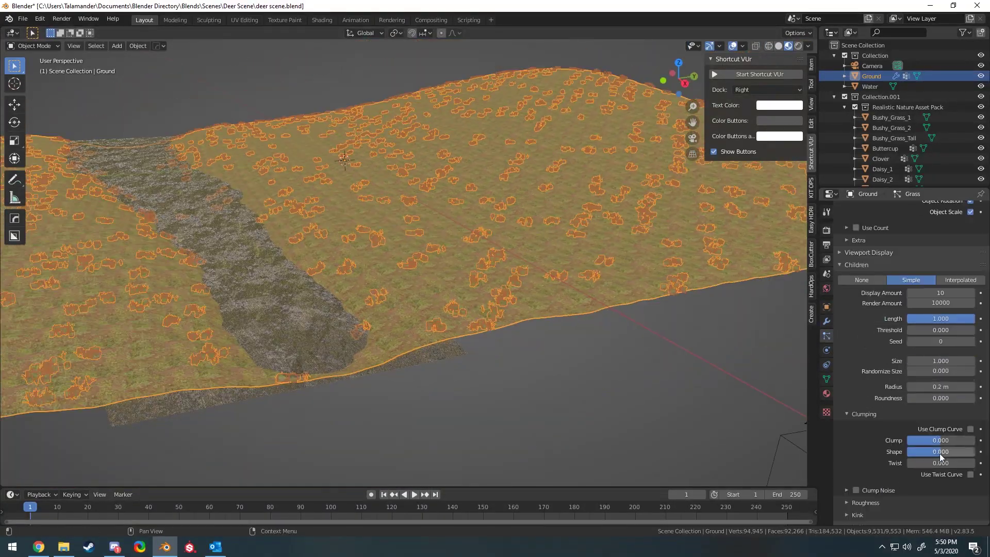
click(856, 490)
mouse_move(920, 440)
mouse_down()
mouse_move(974, 440)
mouse_move(870, 437)
mouse_up()
scroll(871, 438, down, 2)
scroll(931, 356, up, 3)
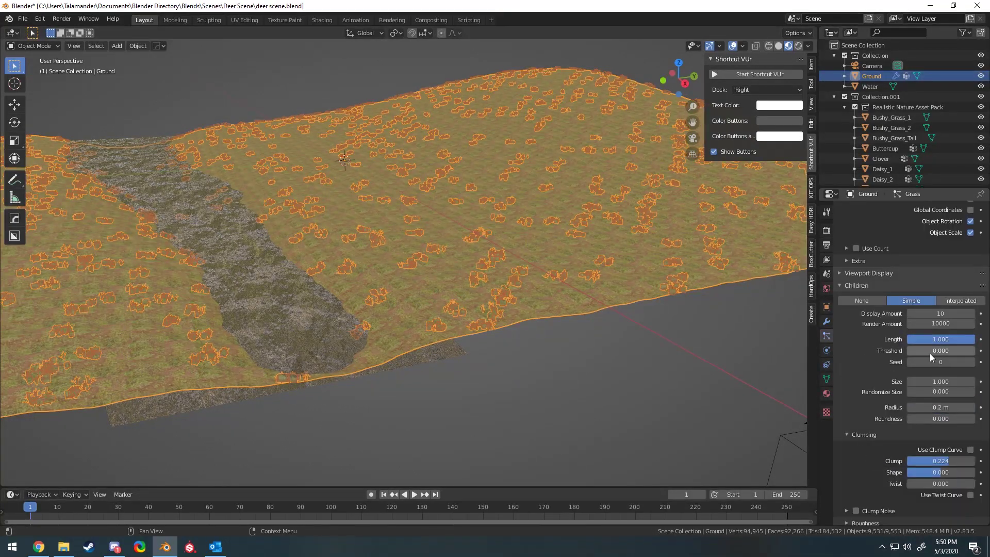
scroll(934, 314, up, 15)
Set the grass emission number to 5999 and save the scene
click(933, 310)
text(99)
key(Return)
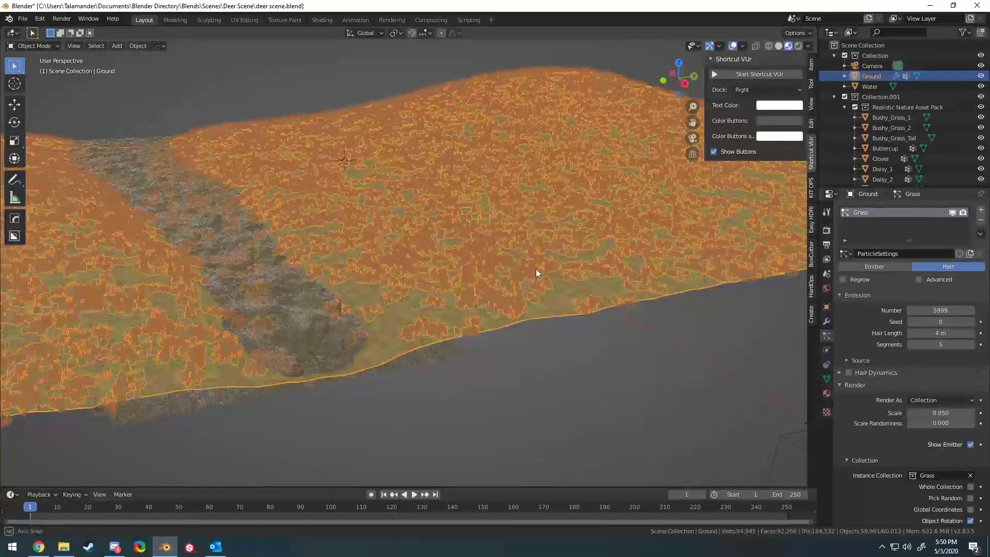
middle_drag(536, 271, 548, 270)
key(ctrl+s)
middle_drag(645, 272, 335, 249)
scroll(335, 250, down, 5)
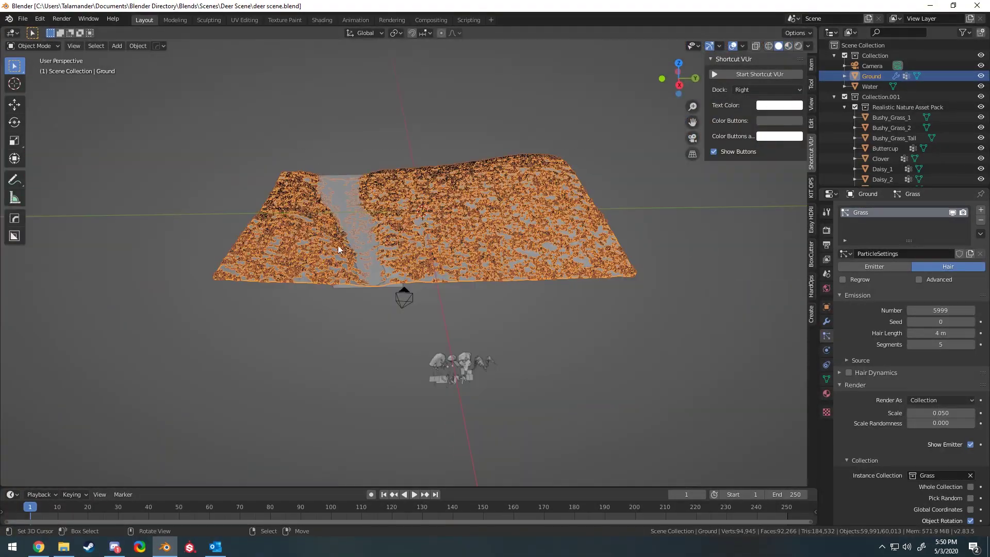
In Weight Paint on the ground, invert and clean the grass mask, then paint the left bank
key(KP_0)
key(KP_0)
click(29, 47)
click(31, 103)
click(121, 46)
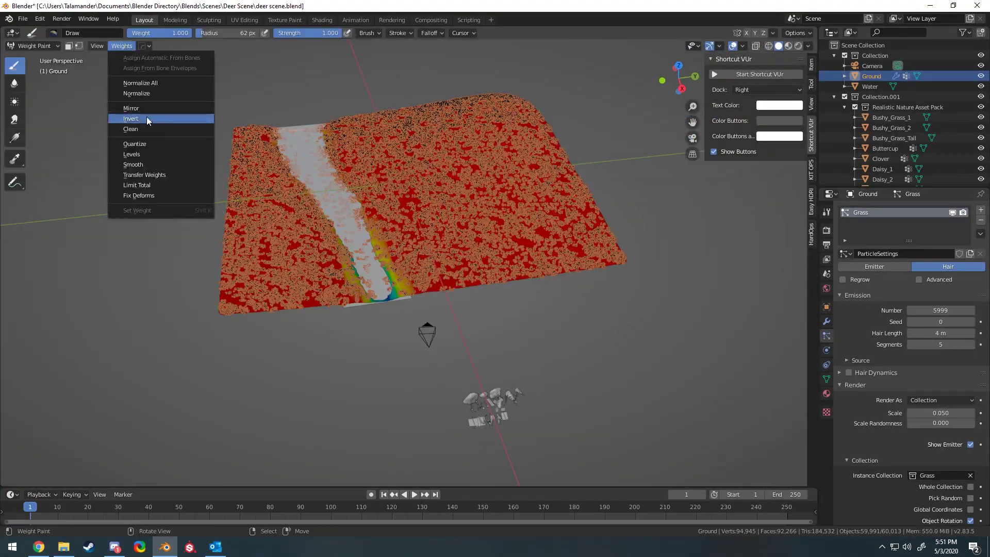
click(134, 114)
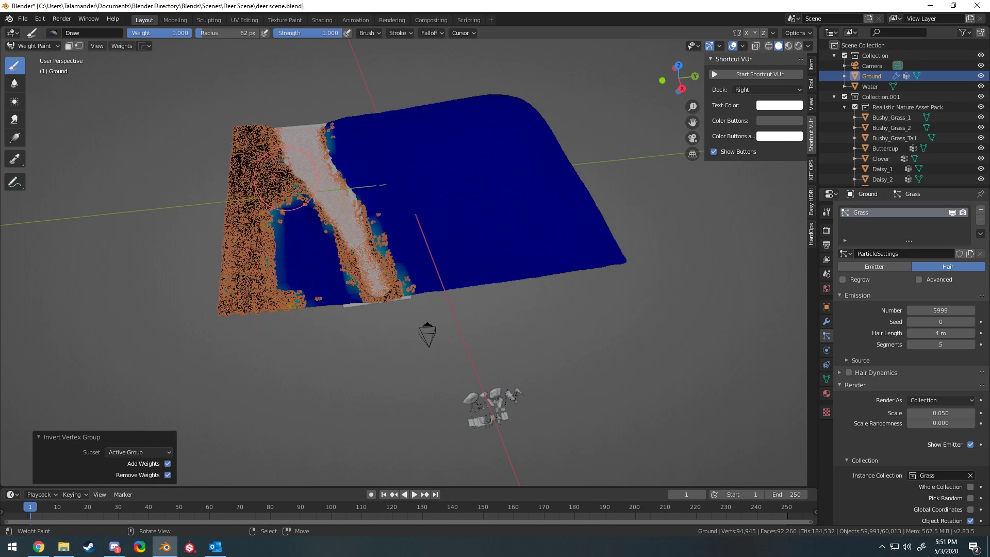
click(124, 45)
click(144, 127)
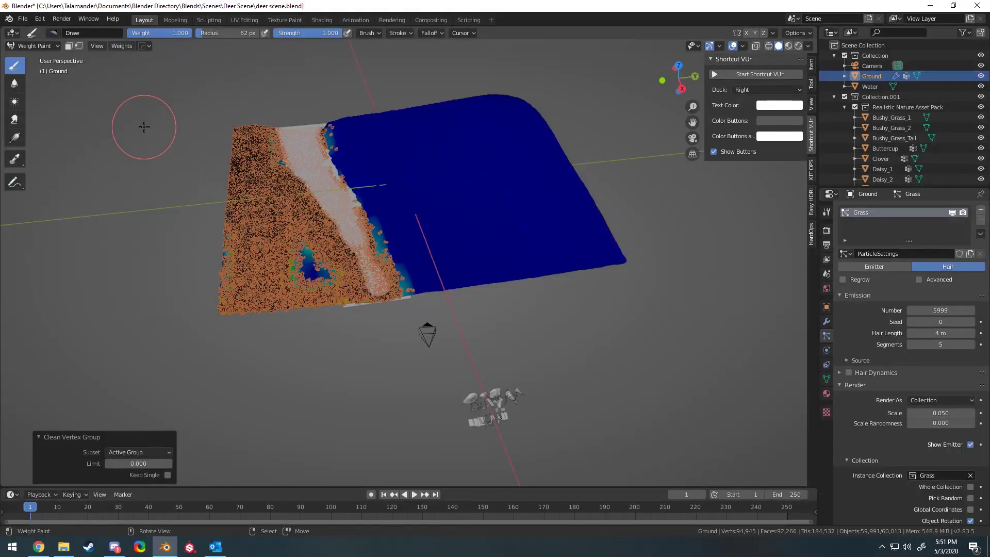
click(122, 46)
click(135, 116)
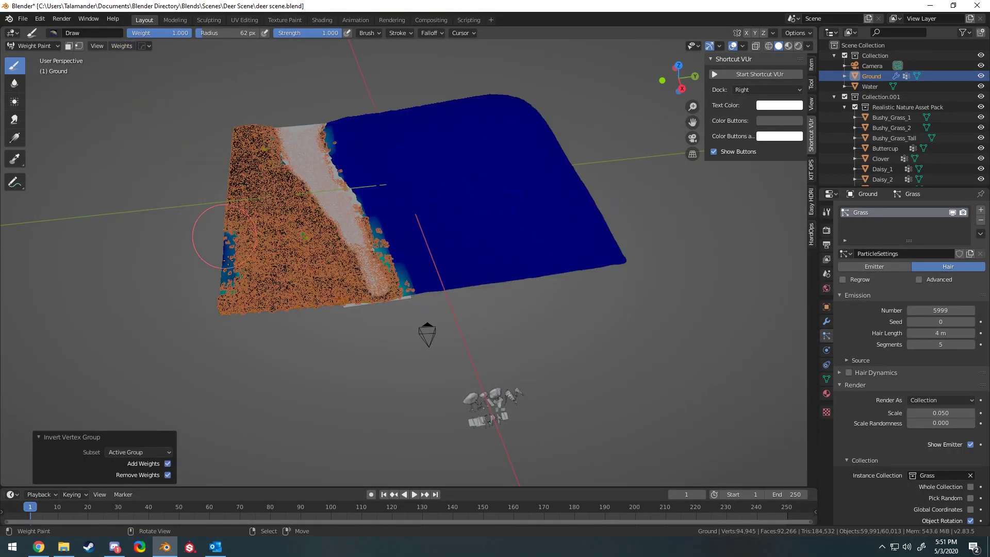
drag(258, 229, 273, 247)
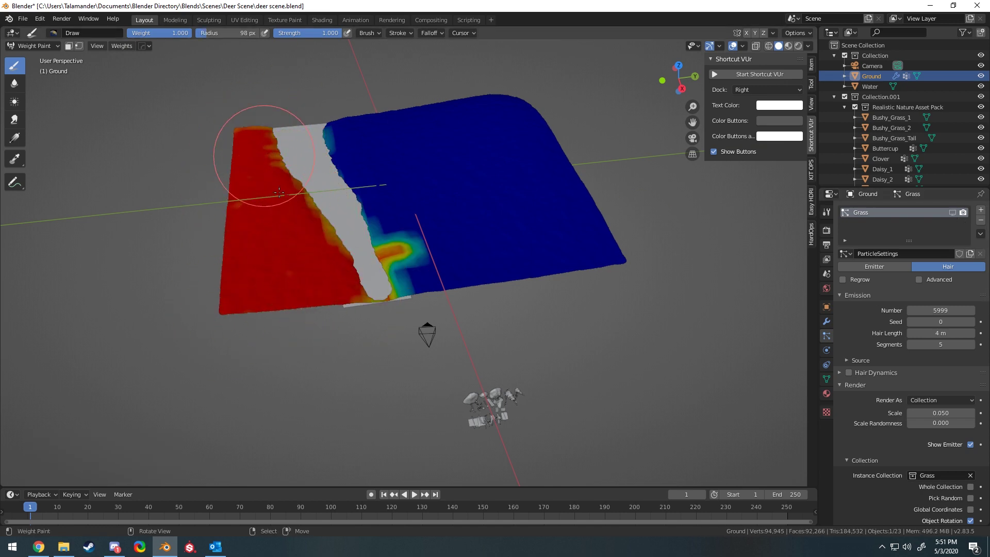
Invert the grass mask, return to Object Mode, lower the grass count to 4500 and save
scroll(279, 192, up, 4)
key(ctrl+i)
scroll(376, 194, down, 2)
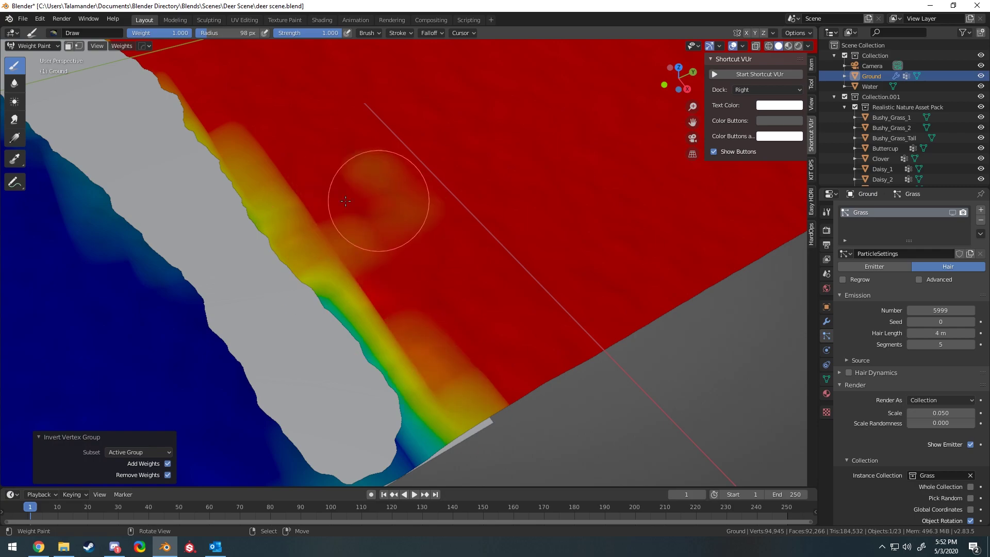
scroll(441, 150, down, 5)
key(ctrl+Tab)
key(Escape)
key(ctrl+s)
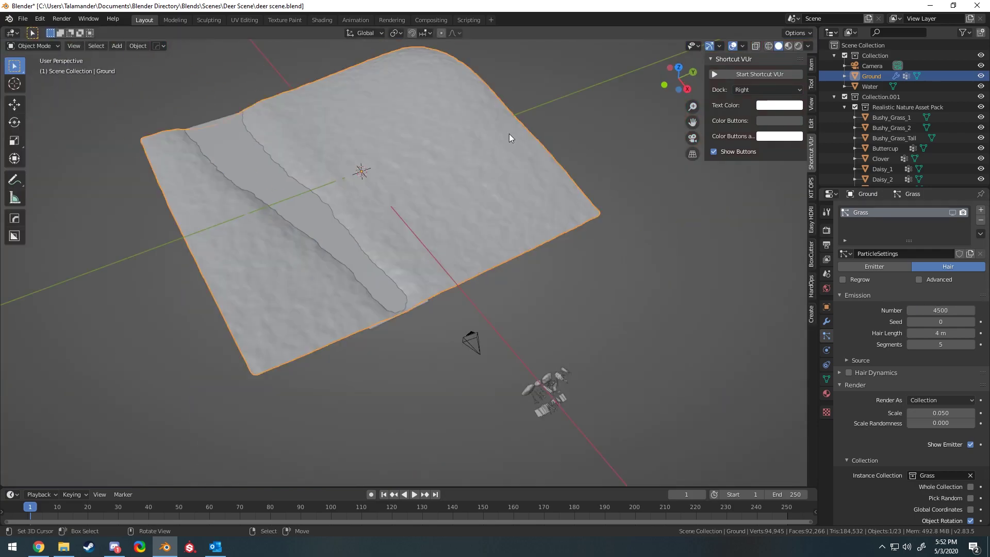
scroll(508, 145, up, 5)
mouse_move(505, 149)
middle_down()
mouse_move(508, 193)
mouse_move(361, 154)
middle_up()
Back in Weight Paint, swap the painted and unpainted grass areas and unhide the Water object
key(ctrl+Tab)
click(121, 45)
click(146, 123)
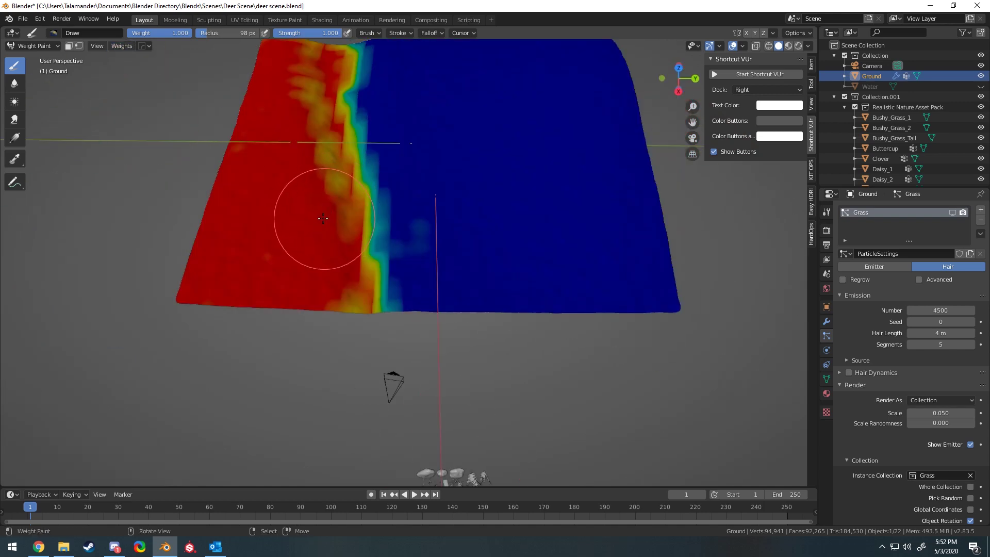
shift+middle_drag(319, 55, 331, 176)
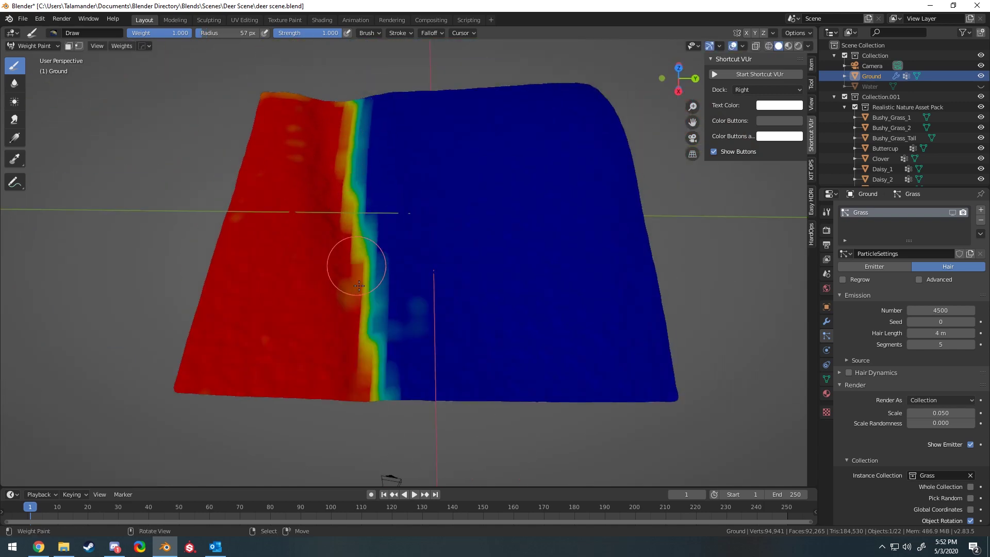
key(alt+h)
middle_drag(364, 399, 362, 281)
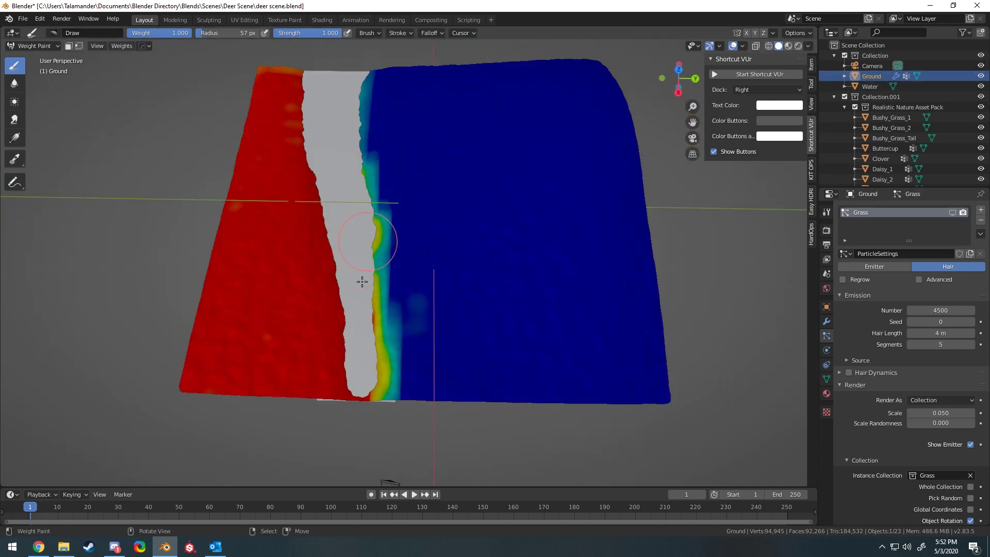
middle_drag(345, 130, 309, 170)
Invert the mask weights and back, return to Object Mode, save, and render with F12
click(123, 46)
click(145, 121)
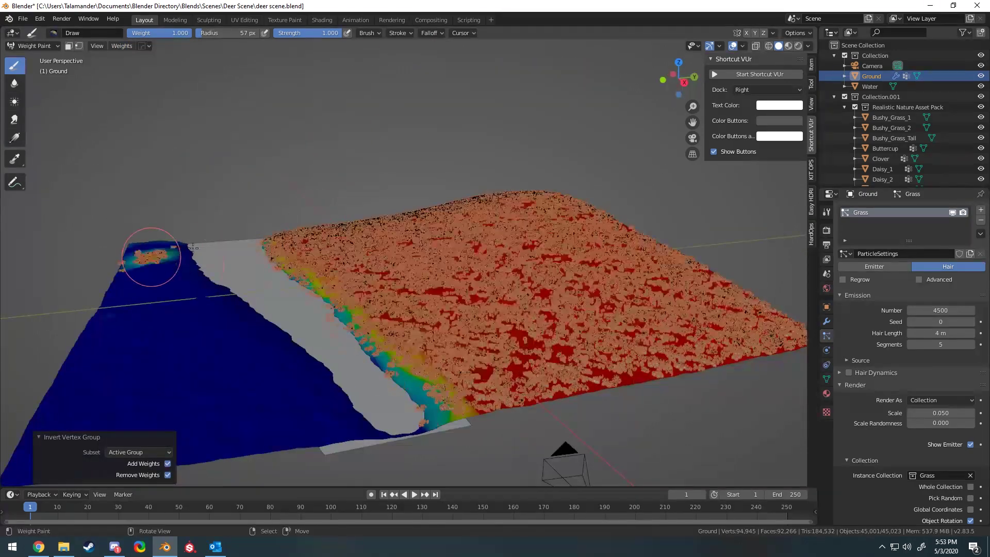
click(123, 46)
click(134, 93)
click(122, 46)
click(209, 95)
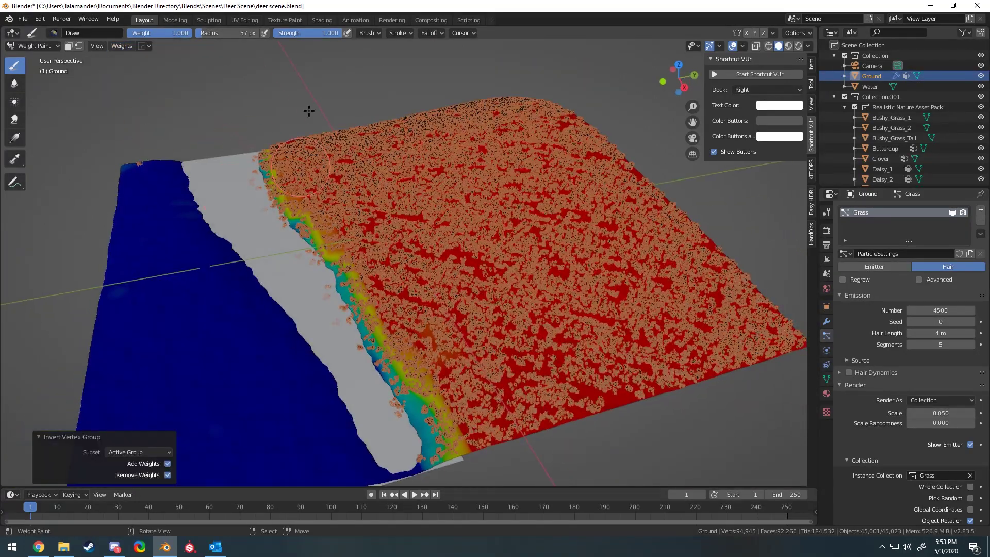
key(ctrl+Tab)
key(ctrl+s)
key(F12)
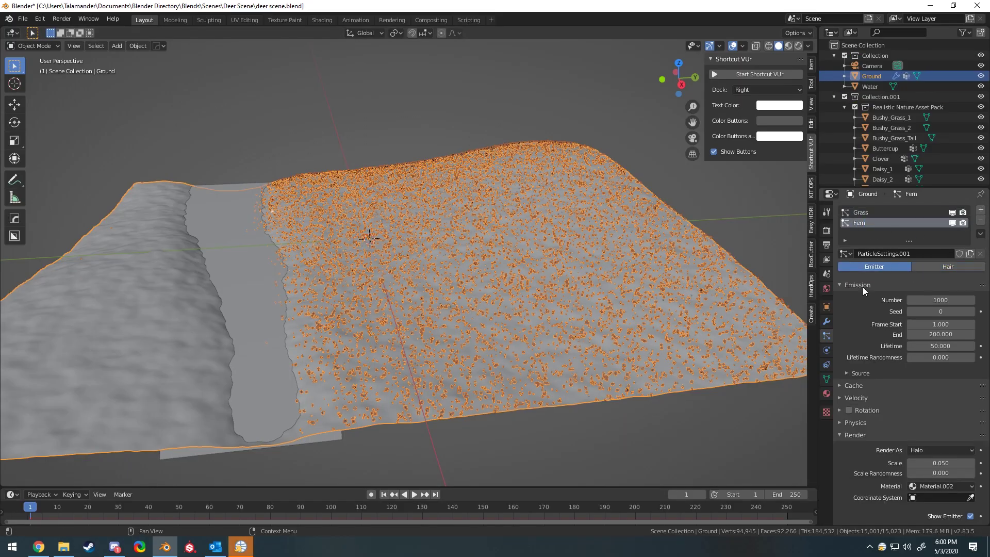
Make the Fern system Hair, instancing the Ferns collection at scale 0.210 with 200 particles
click(948, 266)
click(936, 446)
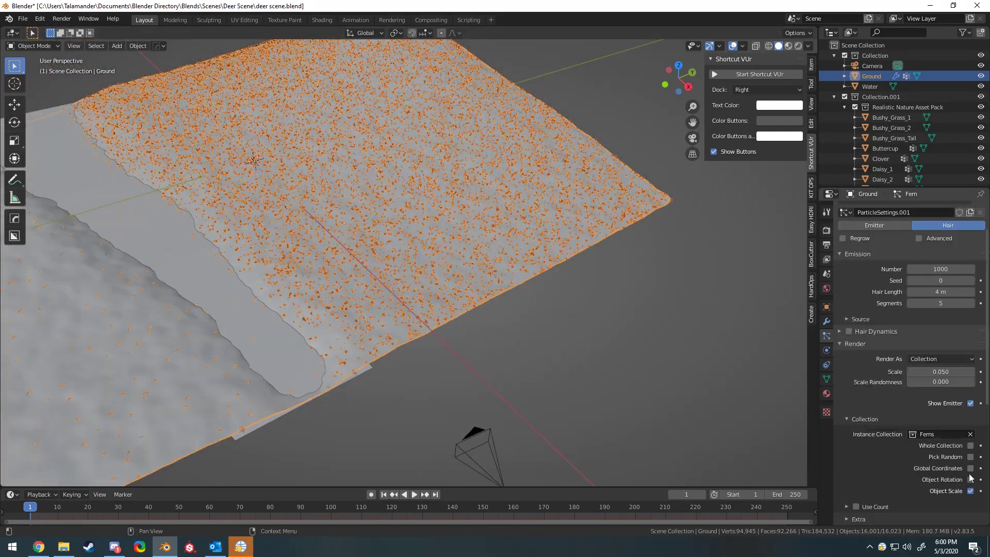
scroll(926, 396, down, 5)
scroll(964, 345, down, 5)
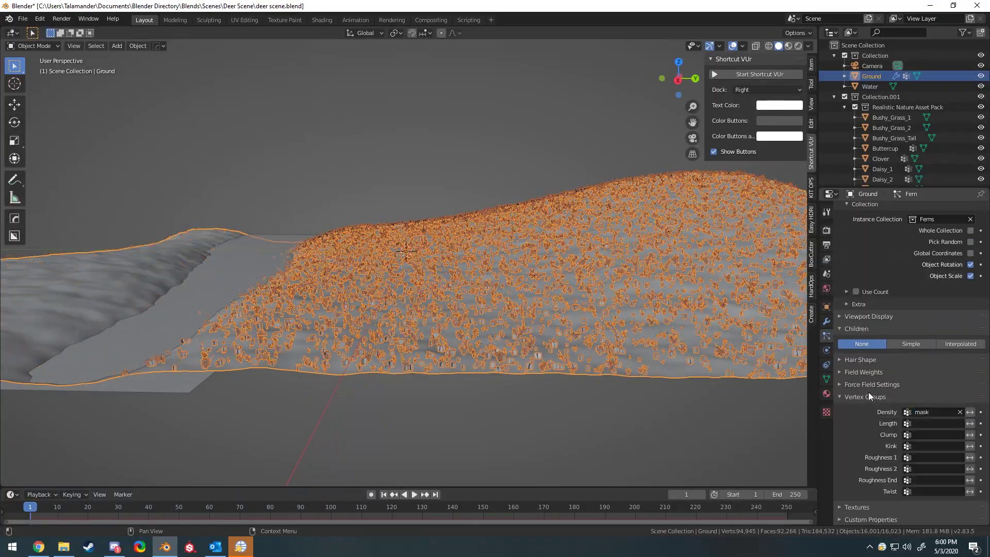
scroll(868, 392, up, 10)
drag(936, 412, 959, 412)
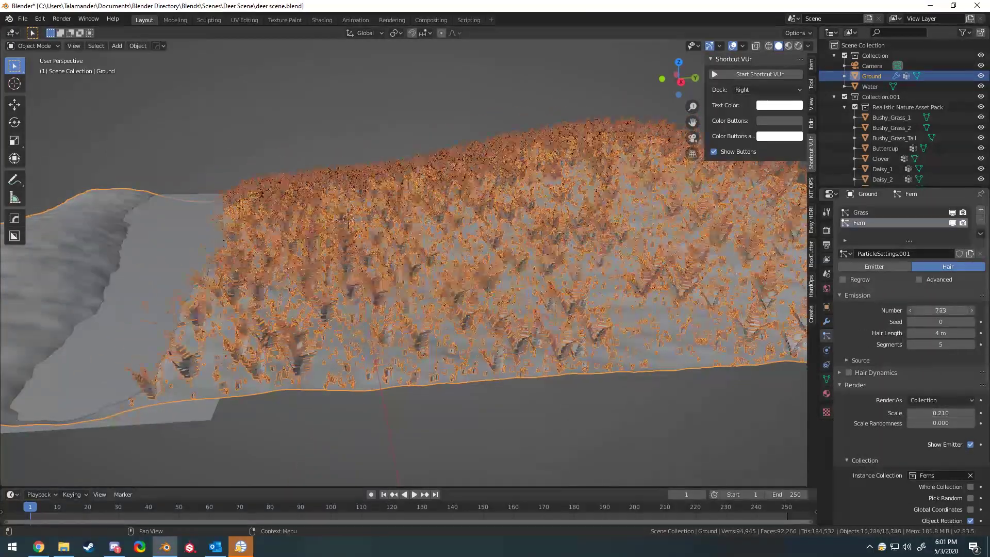
double_click(940, 309)
text(200)
key(Return)
scroll(507, 264, up, 5)
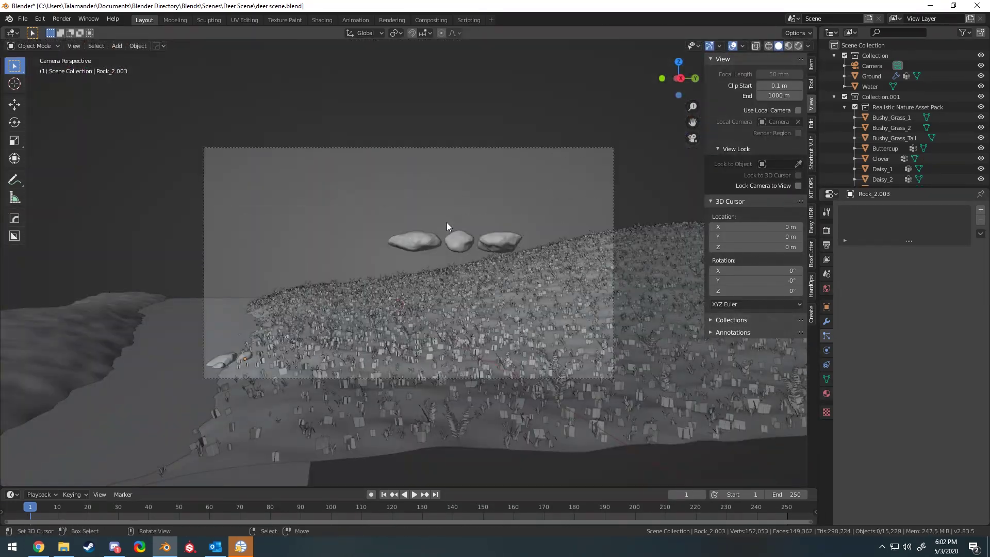
Rotate the duplicated rock around the Z axis, cancelling and undoing a stray change
key(r)
key(z)
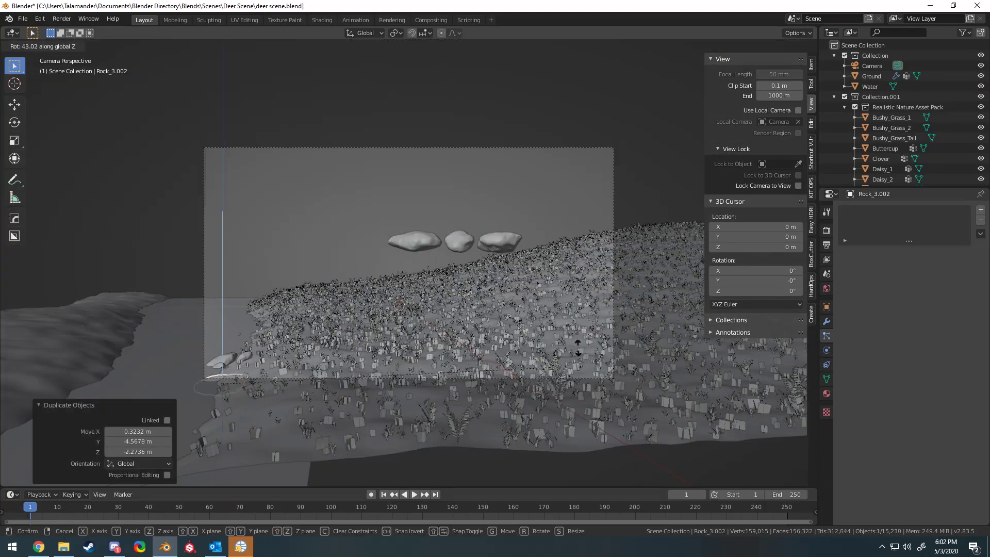
key(Return)
key(r)
key(z)
right_click(289, 275)
key(ctrl+z)
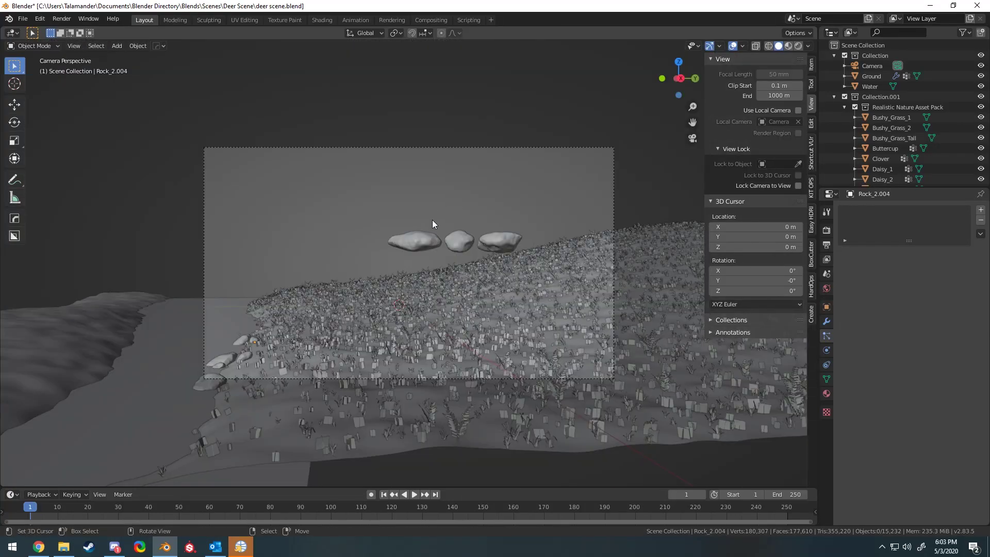
Move the rock along Z to its new height beside the river and save deer scene.blend
key(g)
key(z)
click(502, 200)
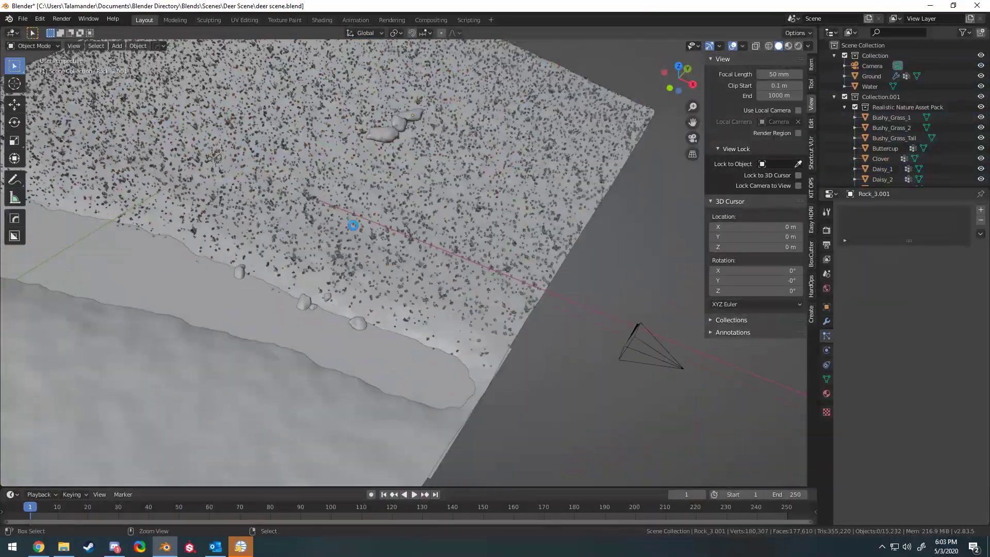
key(ctrl+s)
scroll(364, 190, up, 3)
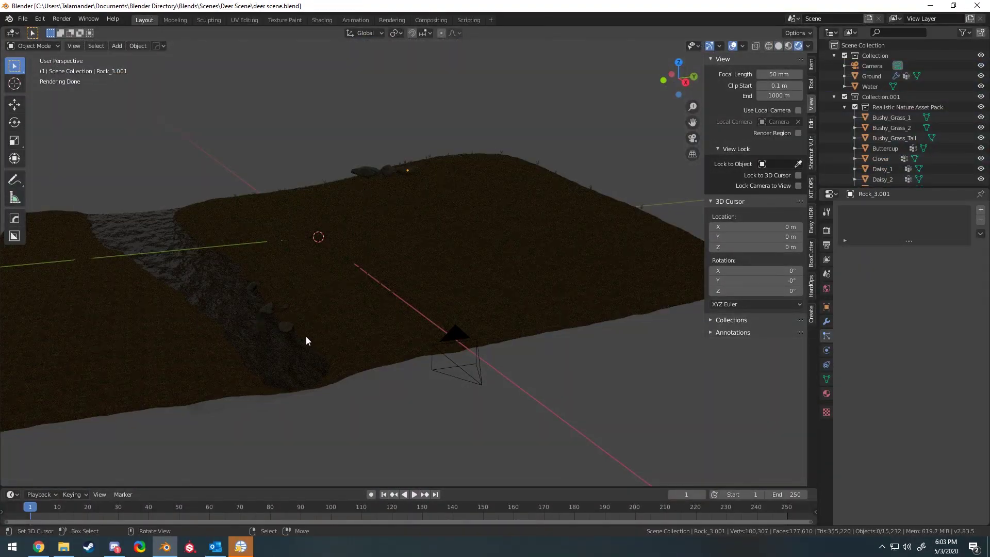
key(ctrl+s)
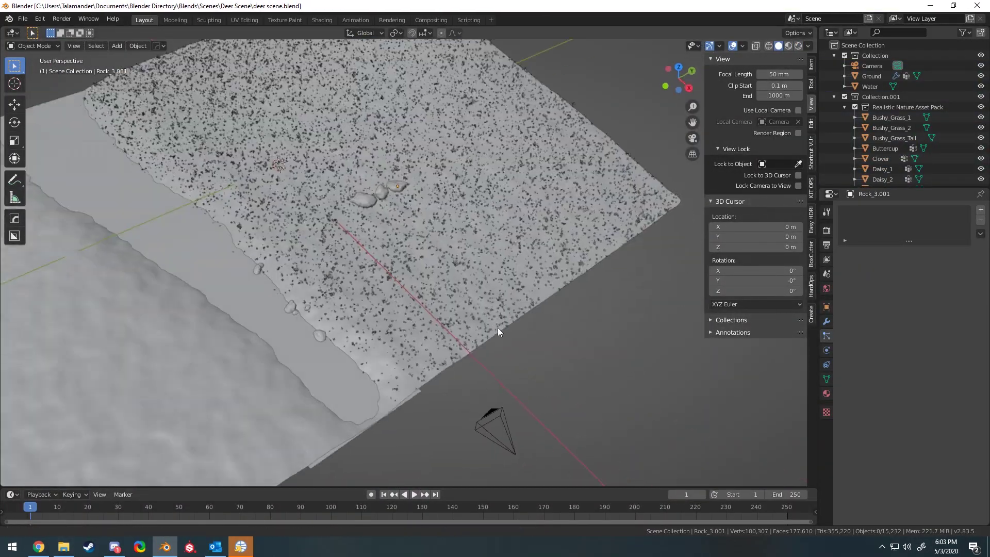
middle_drag(497, 327, 399, 240)
Append the objects from Trees & Bushes.blend and delete an unwanted appended object
click(23, 19)
click(70, 133)
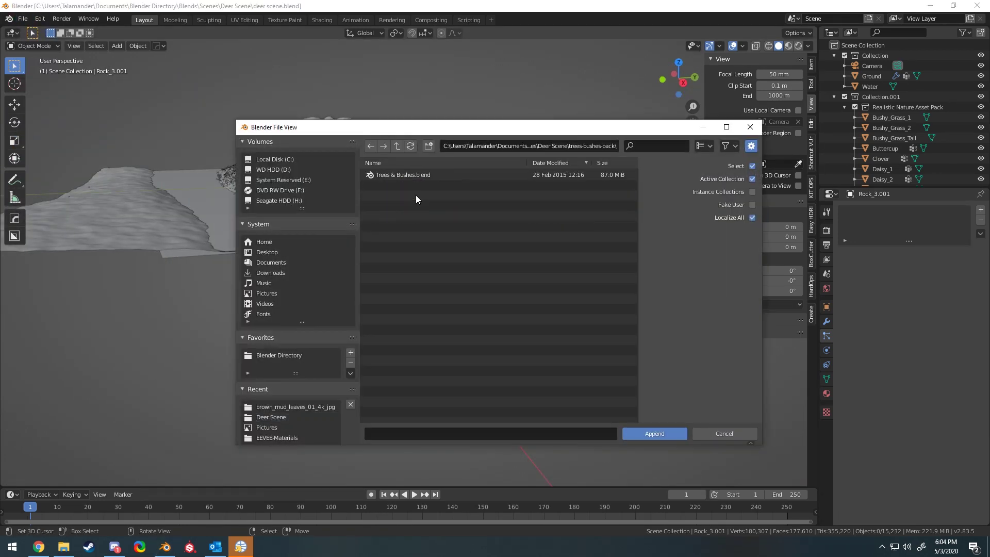
shift+click(387, 318)
click(655, 433)
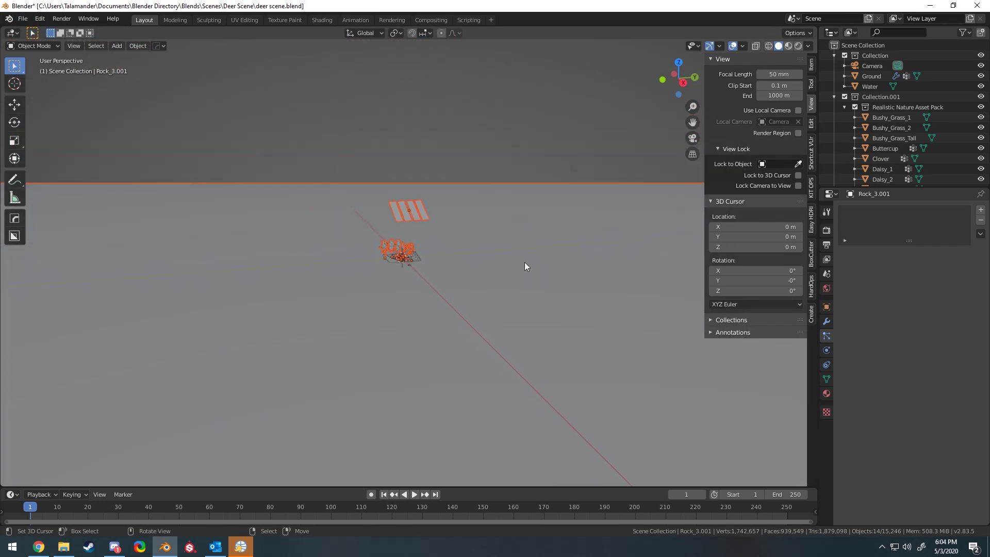
key(Delete)
drag(258, 62, 453, 166)
key(KP_Decimal)
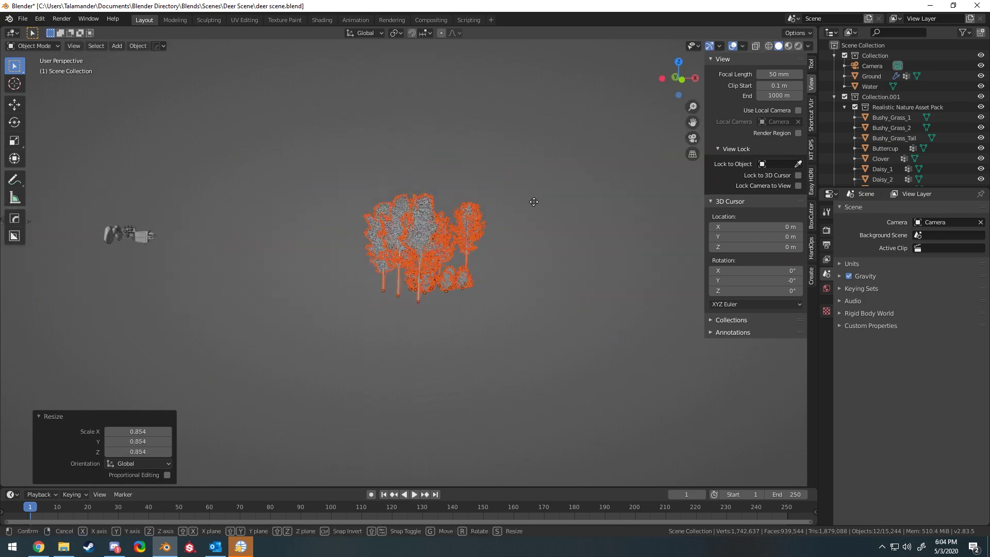
middle_drag(588, 184, 379, 179)
click(379, 179)
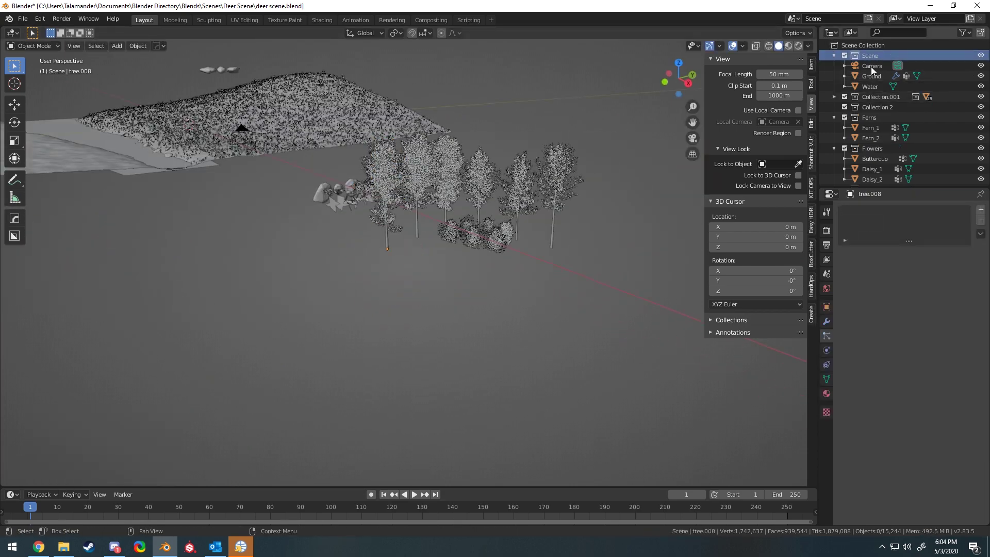
Rename the trees' collection to 'Trees and Bushes Pack' and add a new collection
click(834, 96)
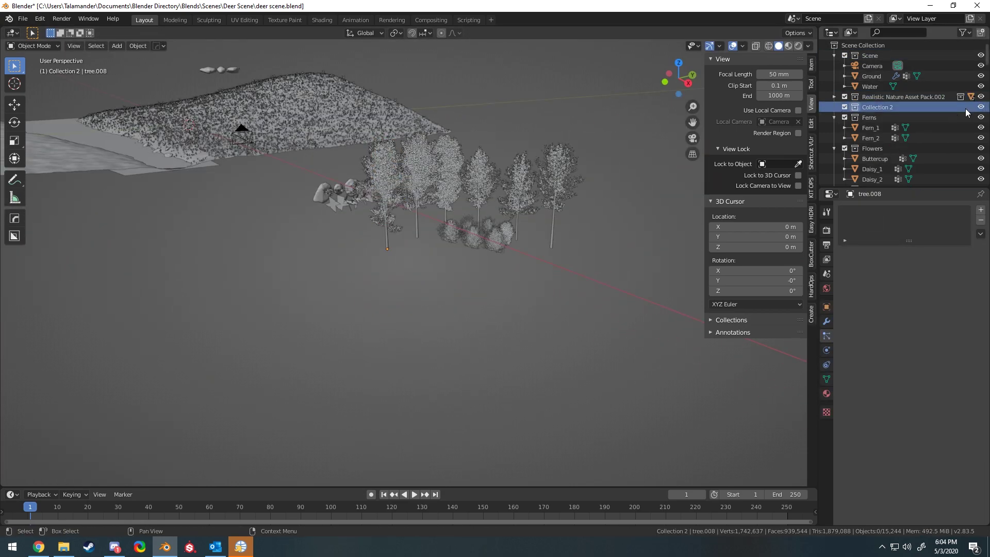
scroll(833, 171, down, 4)
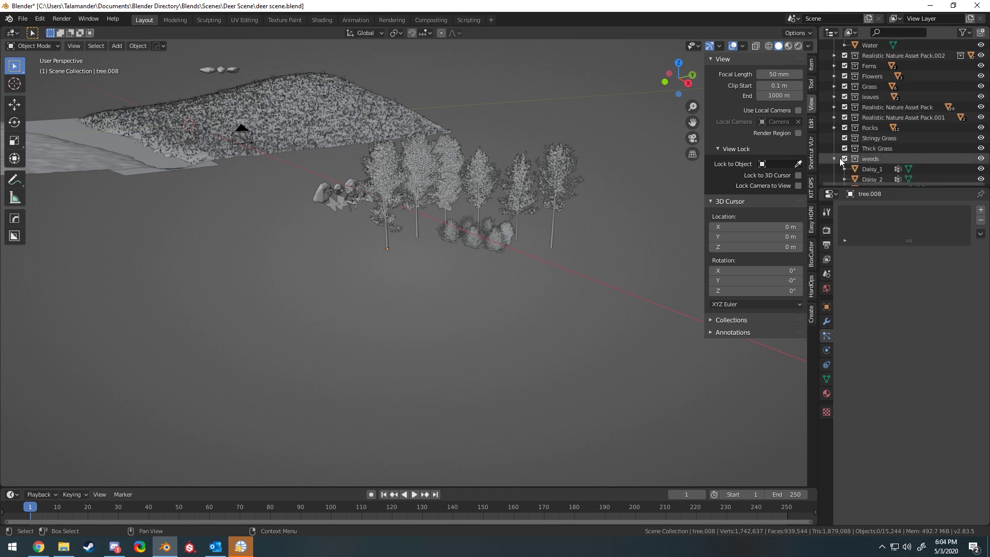
scroll(876, 129, up, 4)
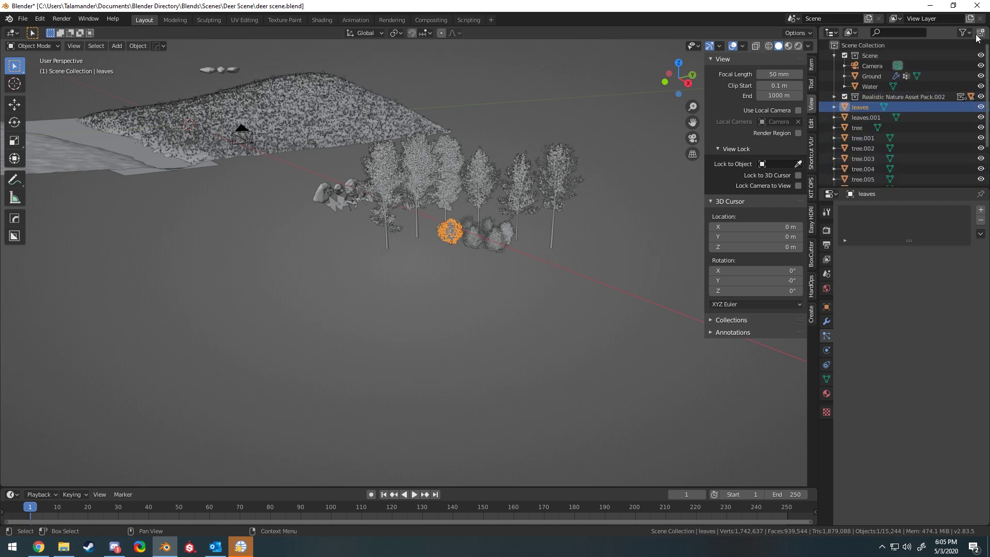
text(Trees and Bushes Pack)
key(Return)
shift+click(910, 107)
scroll(893, 79, down, 2)
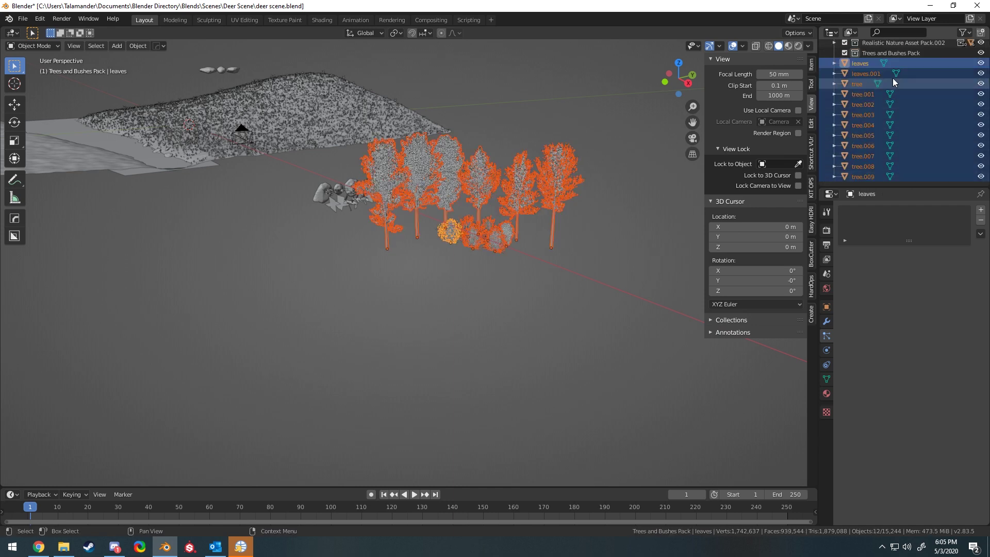
shift+click(910, 82)
shift+click(908, 60)
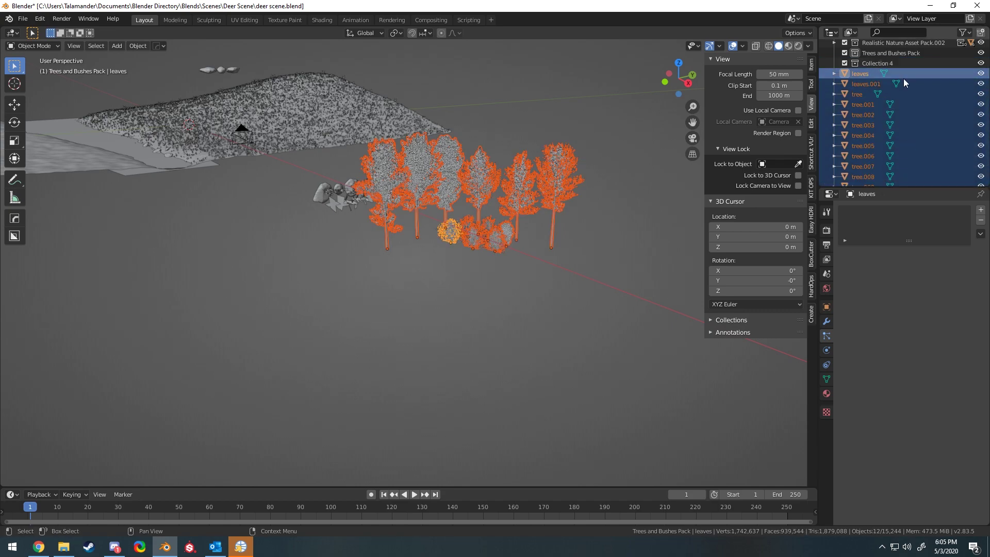
click(852, 62)
Inspect the trees and bushes up close in Material Preview, including the bush's mesh
click(924, 95)
key(KP_Decimal)
ctrl+middle_drag(548, 170, 384, 191)
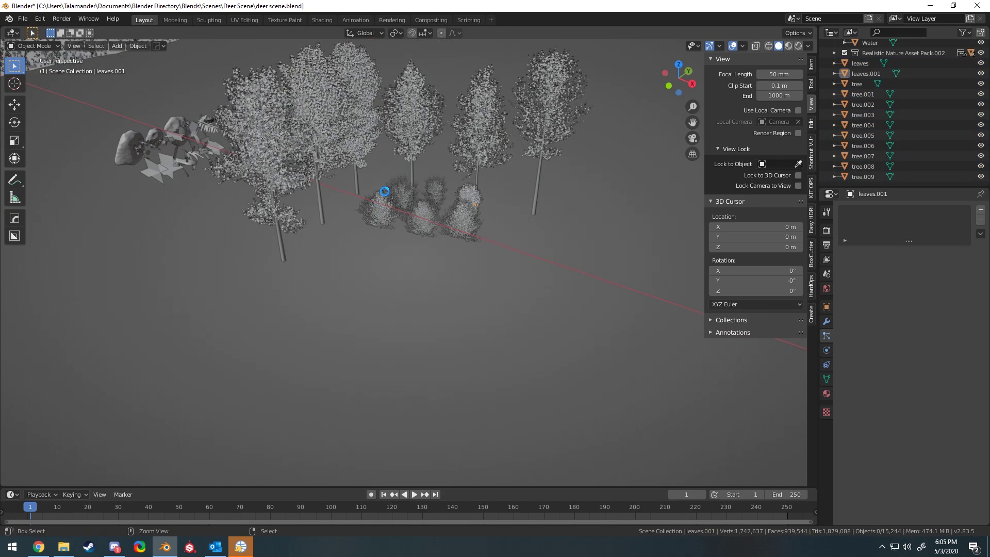
click(466, 202)
key(z)
click(444, 310)
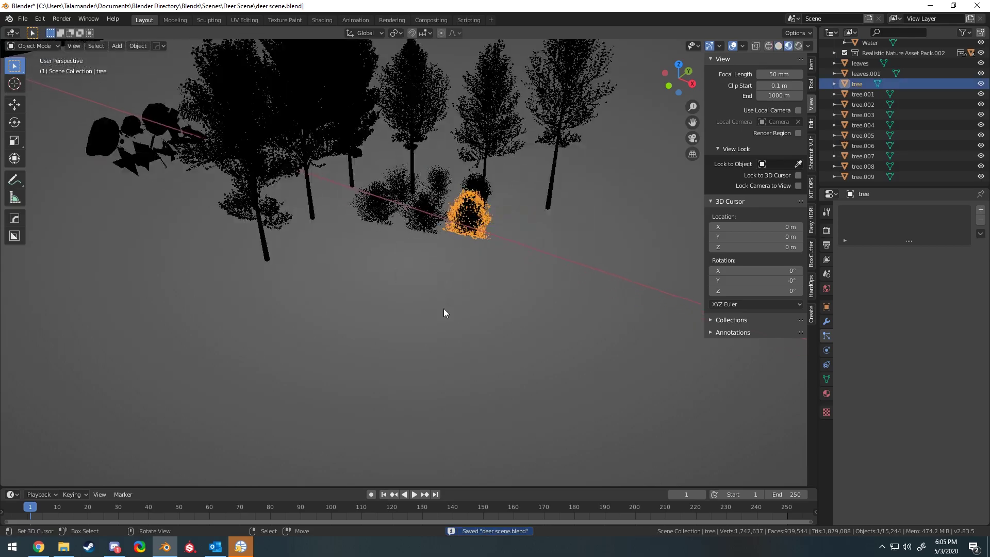
middle_drag(509, 187, 485, 193)
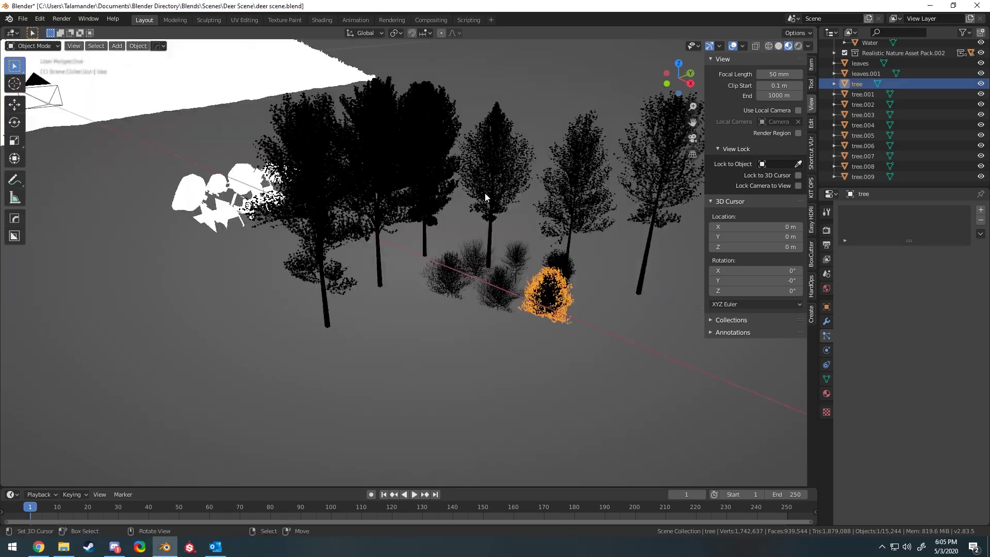
key(KP_Decimal)
key(Tab)
middle_drag(435, 262, 434, 211)
key(Tab)
Delete the appended trees and orbit back to a top-down view of the ground
scroll(434, 212, down, 5)
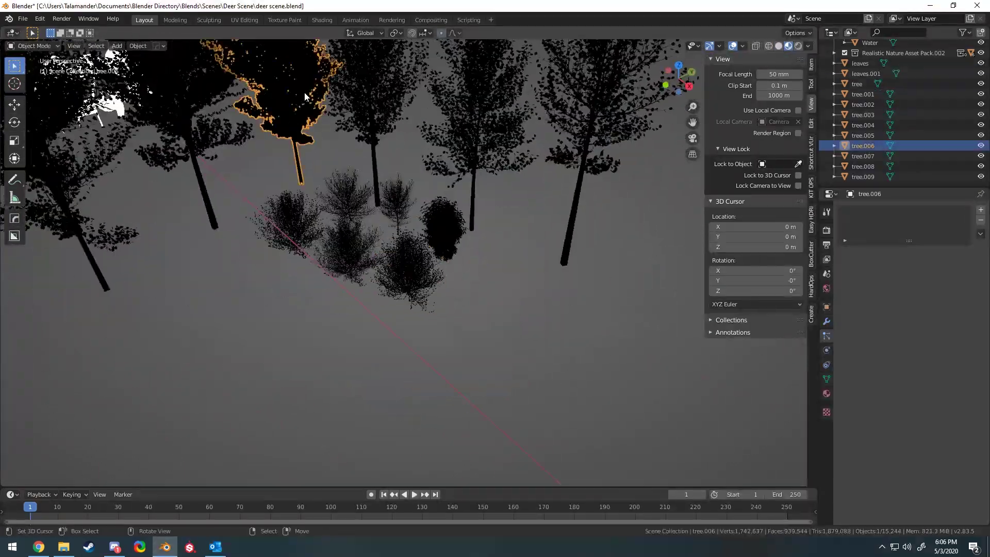
scroll(421, 248, down, 5)
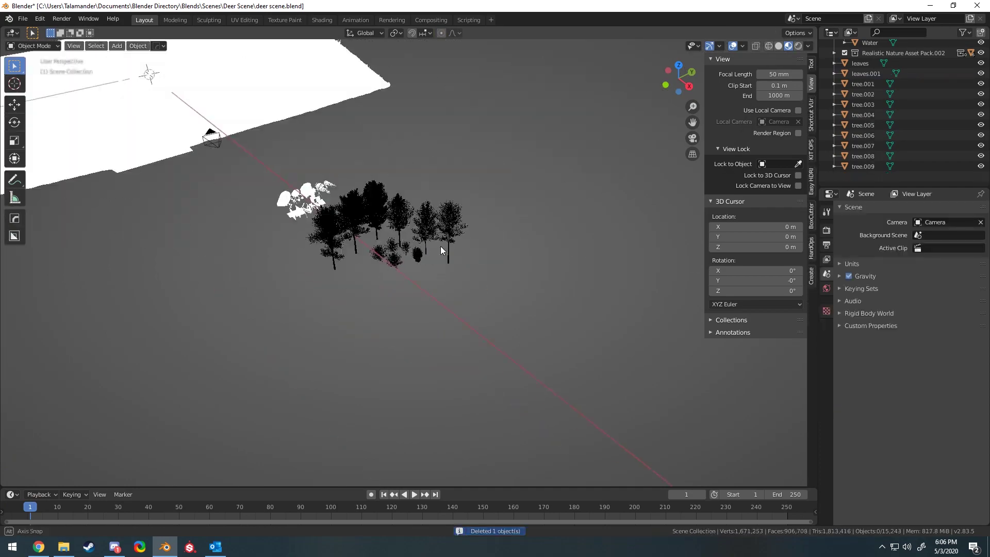
key(Delete)
middle_drag(493, 268, 454, 149)
scroll(453, 149, up, 5)
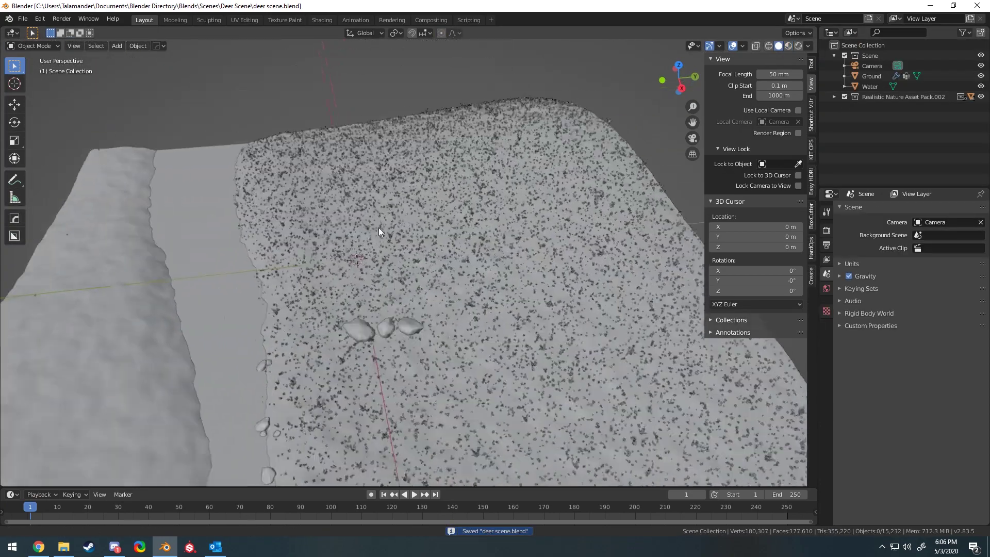
middle_drag(379, 228, 384, 229)
middle_drag(549, 193, 516, 155)
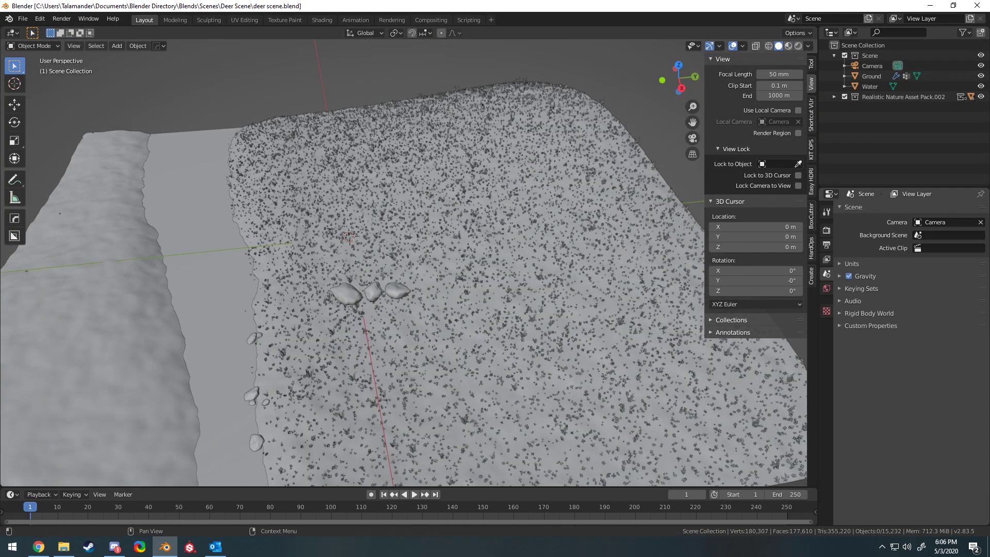
key(shift+a)
Add an Area light and raise it above the terrain
key(Escape)
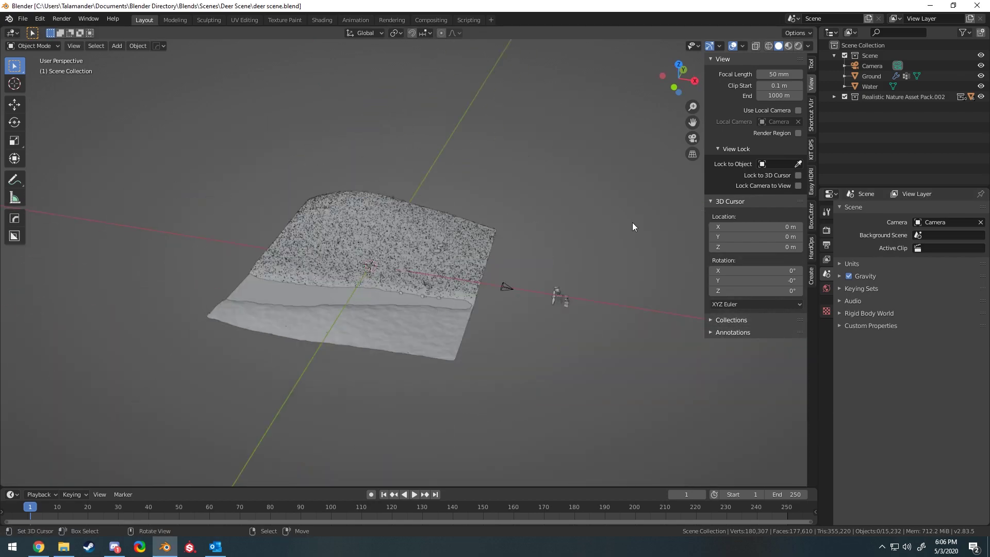
key(KP_0)
key(KP_0)
key(shift+a)
click(381, 412)
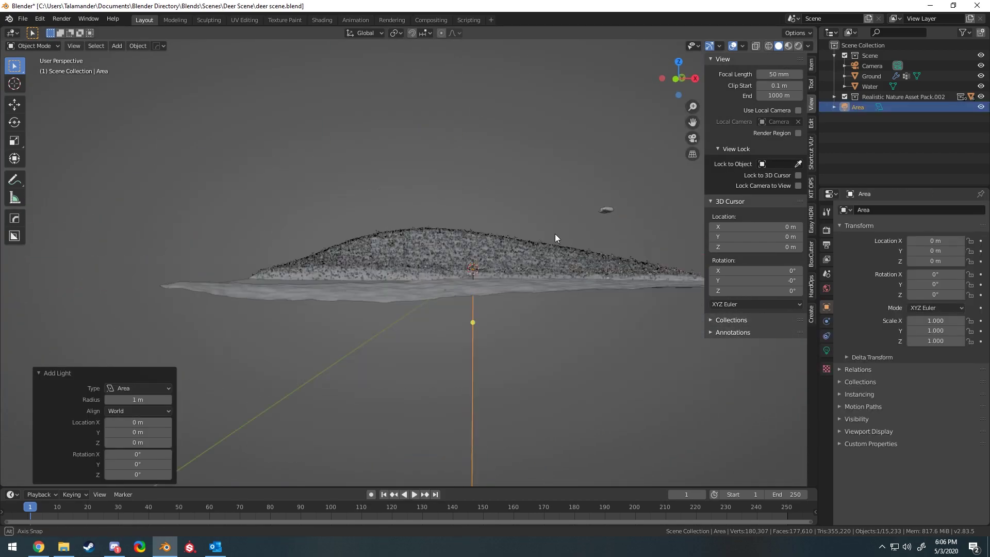
key(g)
key(x)
click(361, 170)
key(r)
key(x)
key(Escape)
key(g)
key(z)
Make the area light a 9.85 m disk with a bluish-grey colour
click(287, 139)
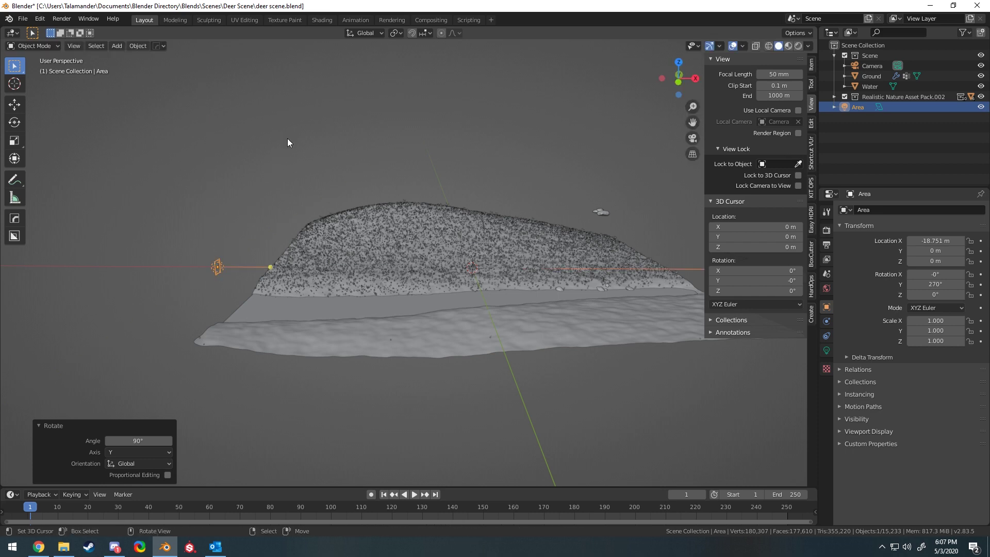
click(826, 351)
ctrl+scroll(936, 294, down, 2)
middle_drag(464, 309, 516, 288)
drag(933, 304, 969, 304)
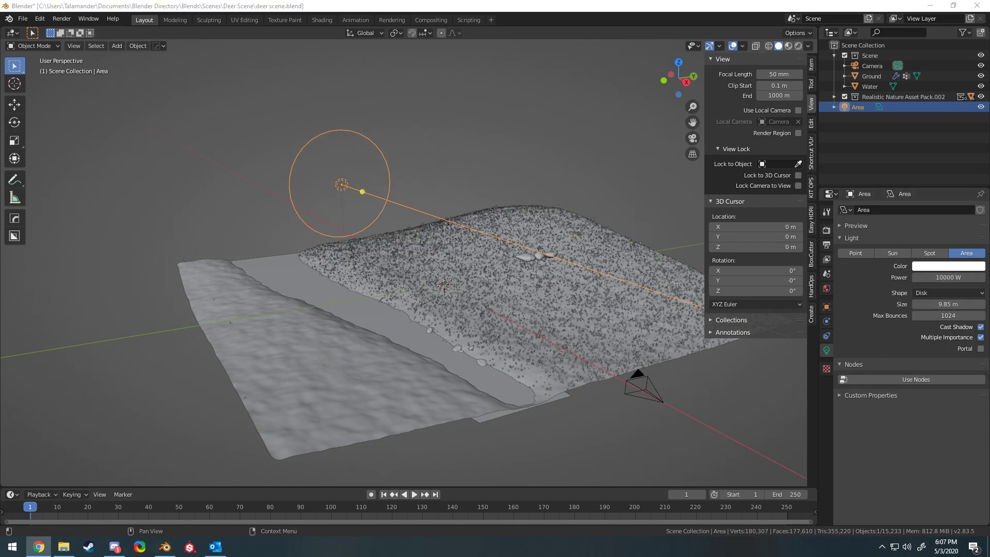
scroll(434, 183, up, 3)
middle_drag(435, 184, 464, 196)
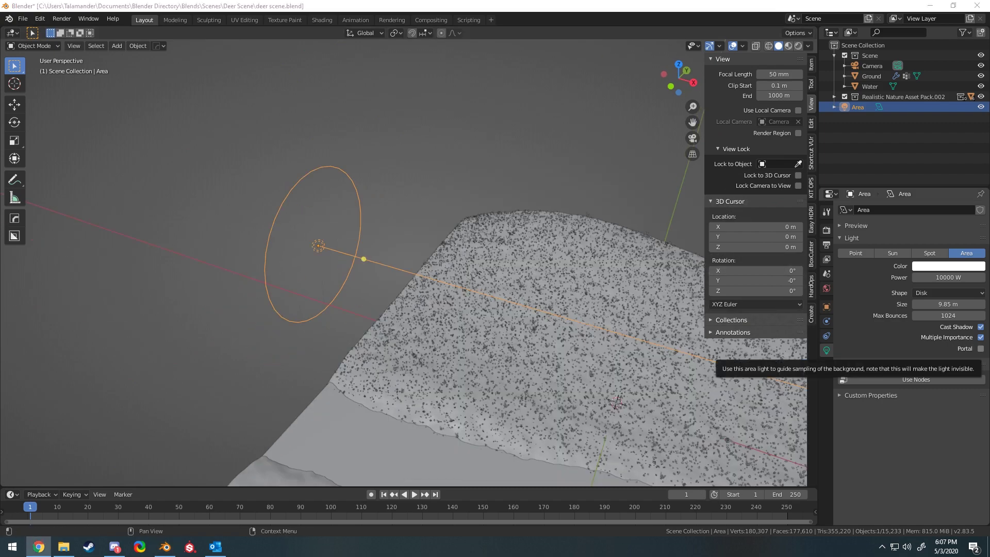
click(948, 266)
click(934, 157)
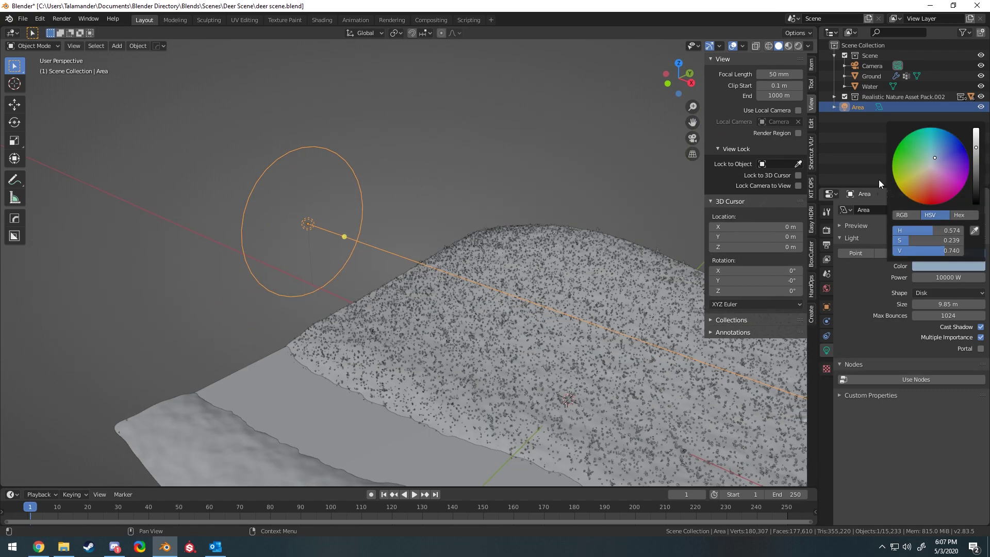
Darken the world background to night blue, previewing materials through the camera
key(KP_0)
key(z)
click(376, 295)
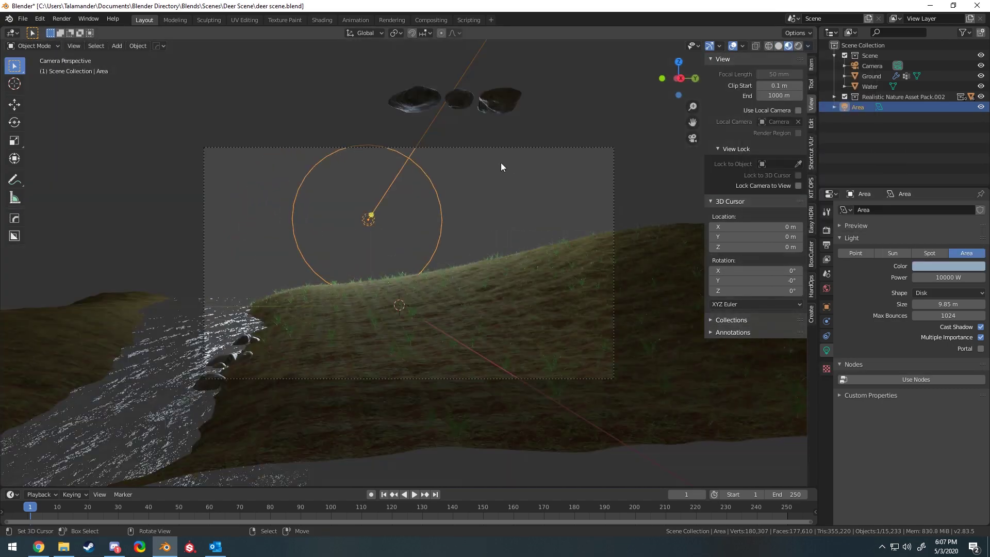
click(322, 20)
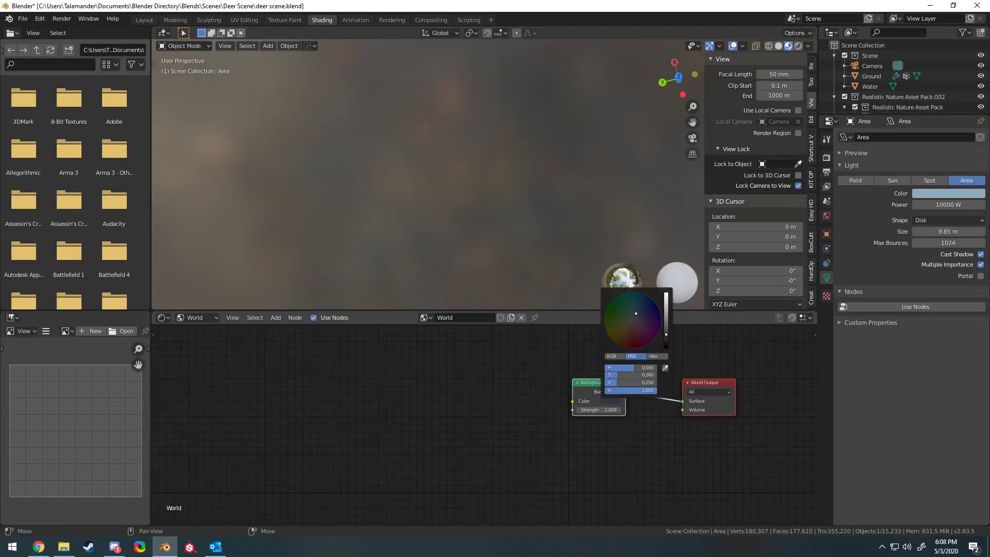
click(144, 20)
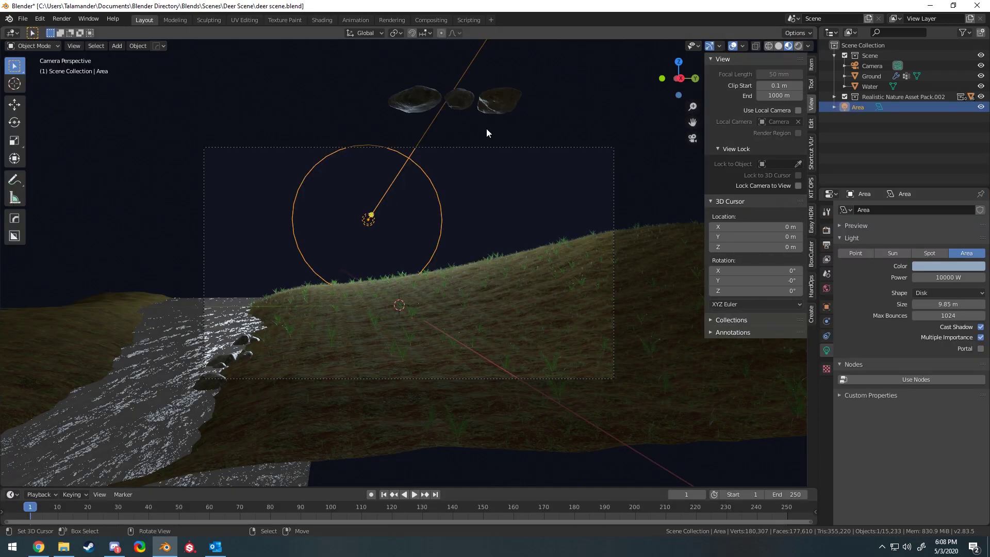
Turn the area light slightly about Z, return to solid shading, and save the scene
middle_drag(487, 128, 452, 201)
key(r)
key(z)
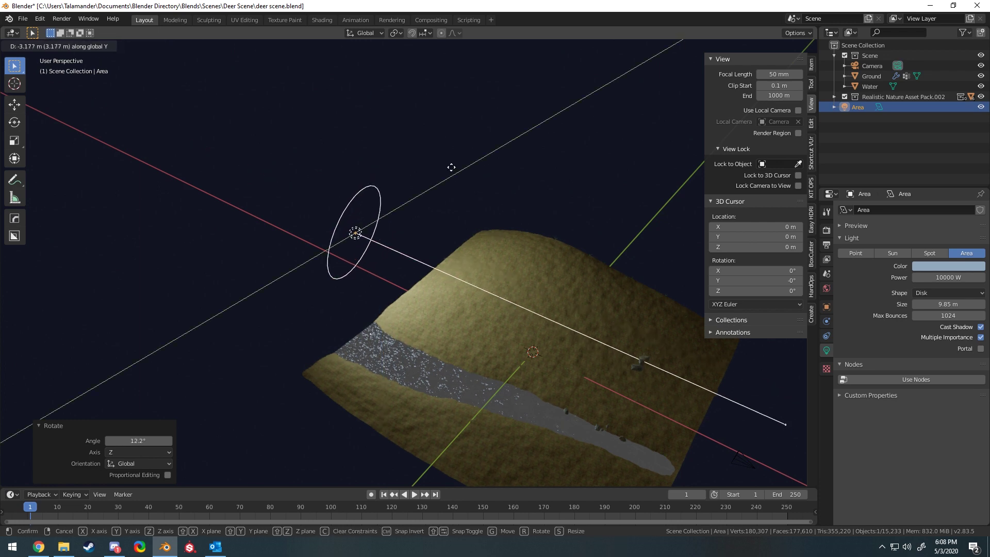
click(447, 154)
scroll(448, 155, down, 3)
key(z)
key(alt+a)
key(ctrl+s)
middle_drag(380, 168, 429, 172)
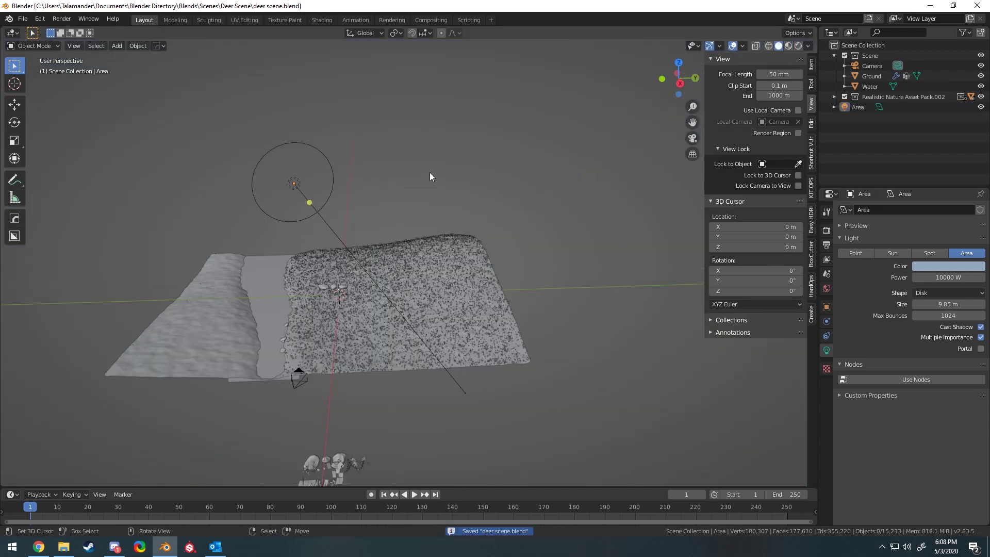
key(shift+a)
Add a cube to the scene and create a new material for it
click(406, 83)
key(s)
click(480, 224)
scroll(480, 225, up, 5)
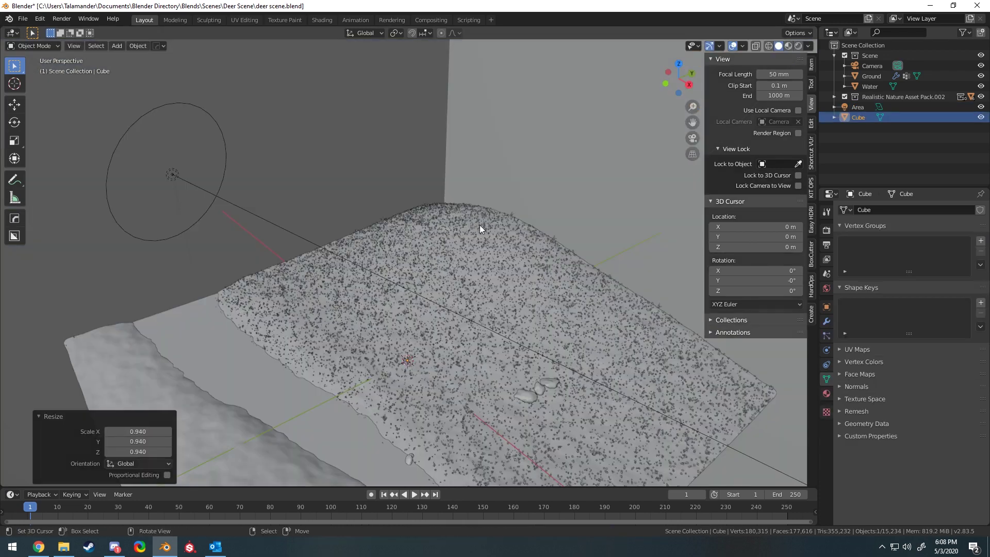
click(827, 393)
click(860, 242)
Set the cube material's Surface to None and its Volume to Principled Volume
click(948, 287)
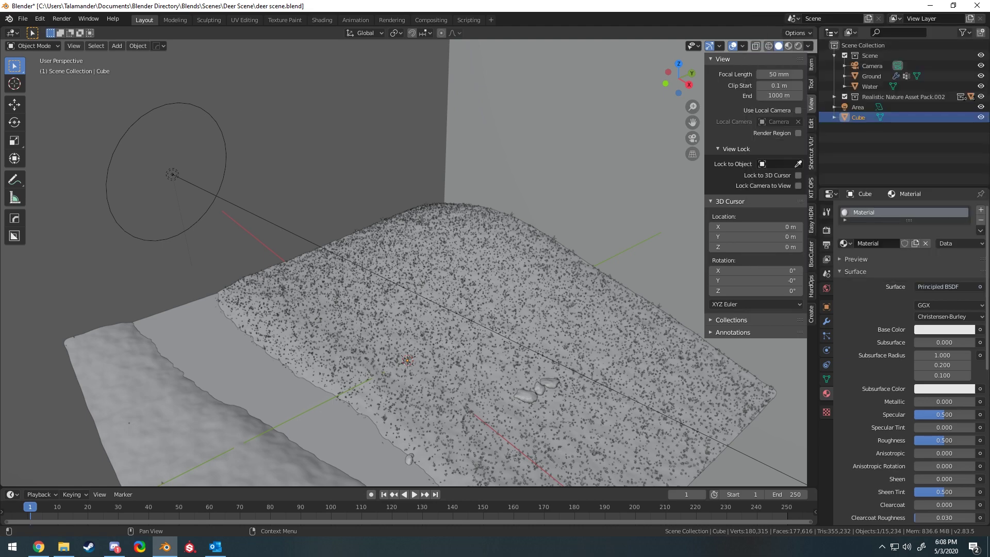
scroll(404, 262, up, 2)
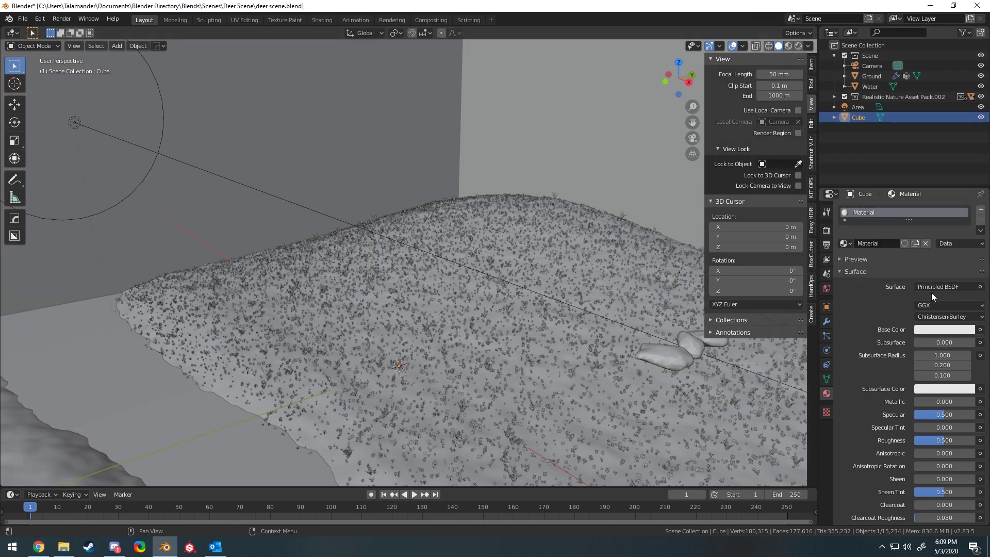
click(948, 287)
click(789, 129)
click(855, 302)
click(948, 318)
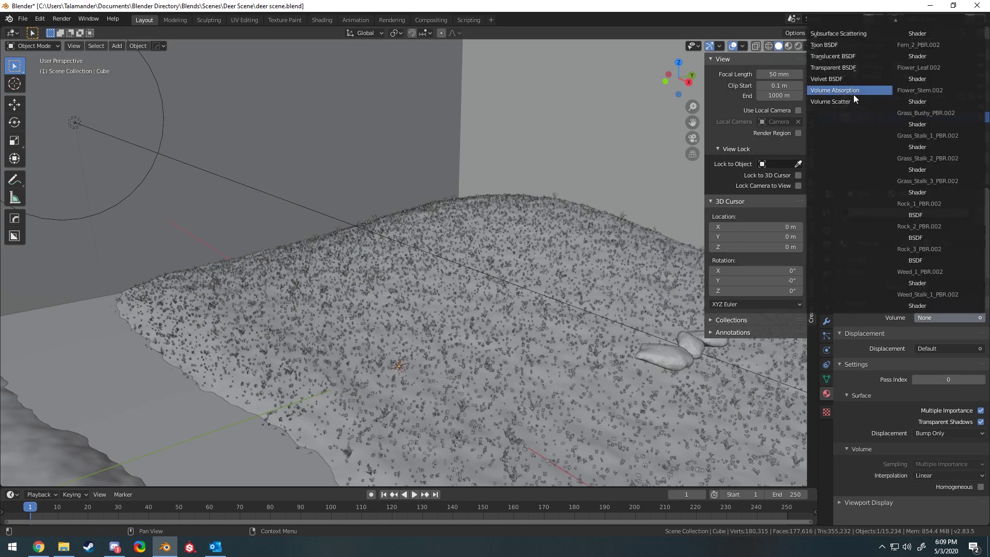
click(871, 94)
click(947, 318)
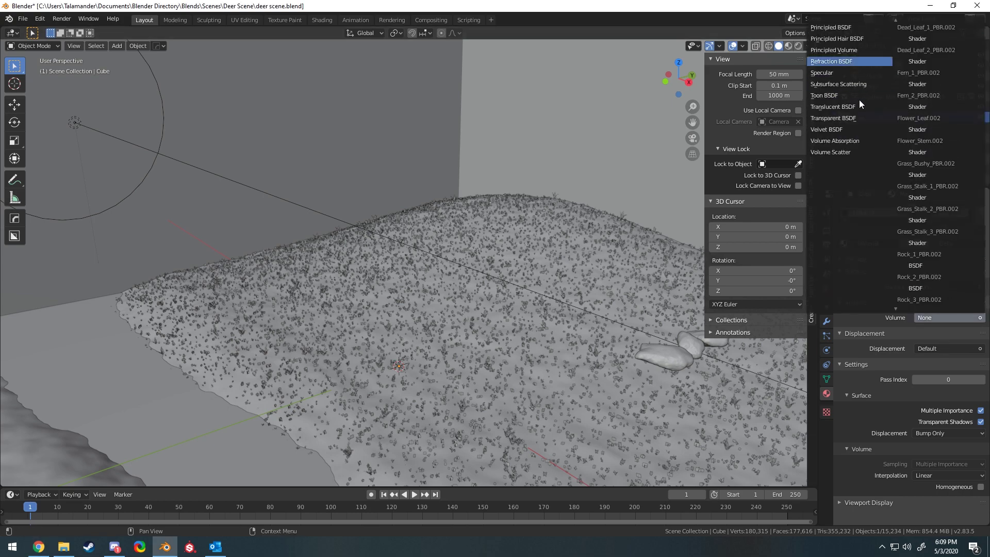
click(848, 60)
click(944, 337)
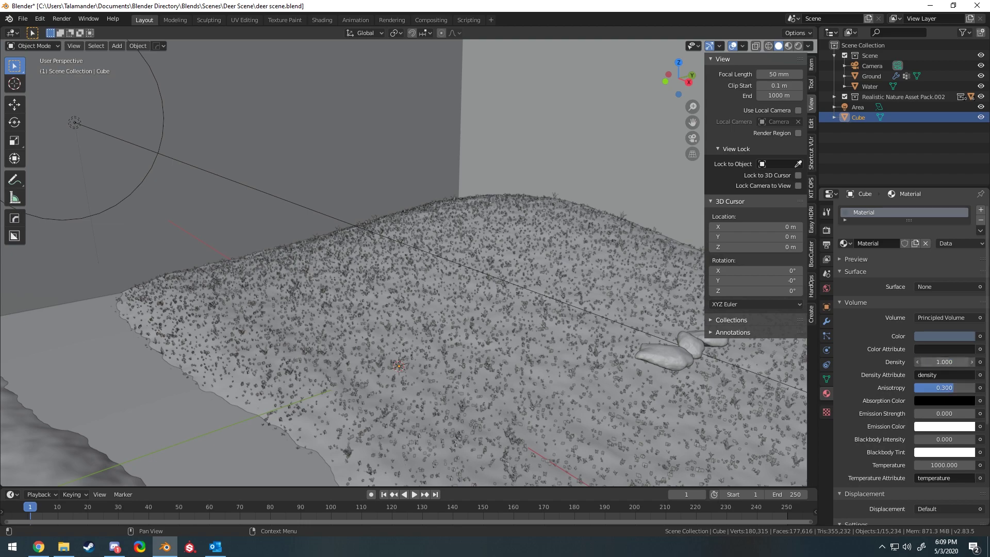
Lower the fog density to 0.050, preview it through the camera, and choose the fog colour
drag(944, 362, 907, 361)
key(z)
key(KP_0)
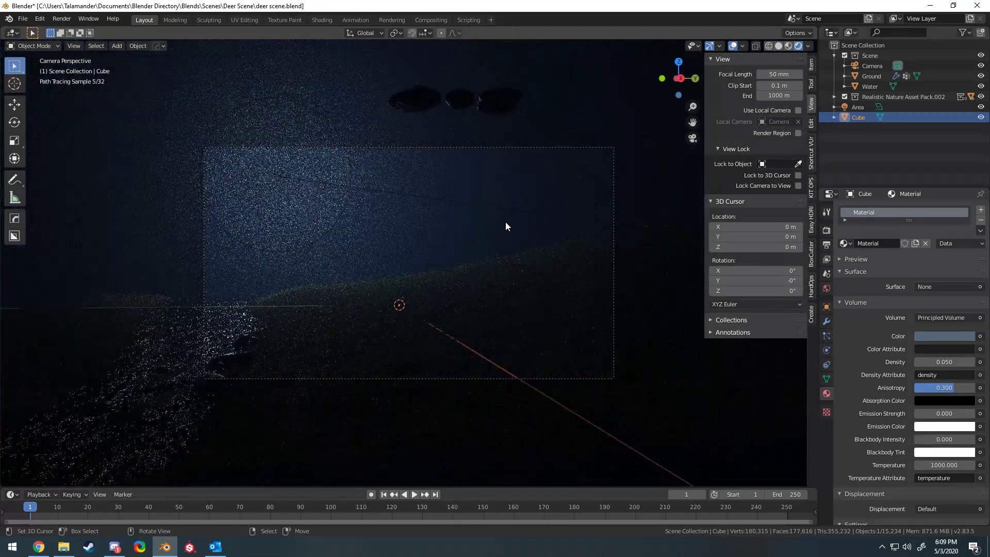
click(944, 336)
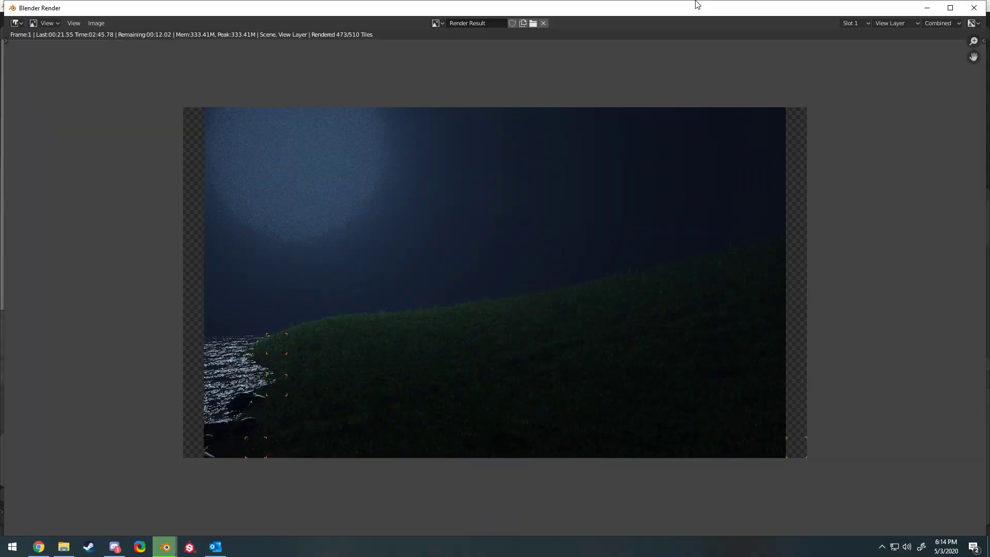
Capture the finished night render with the Snipping Tool, then close the render window
key(super)
text(snip)
key(Return)
drag(164, 78, 878, 509)
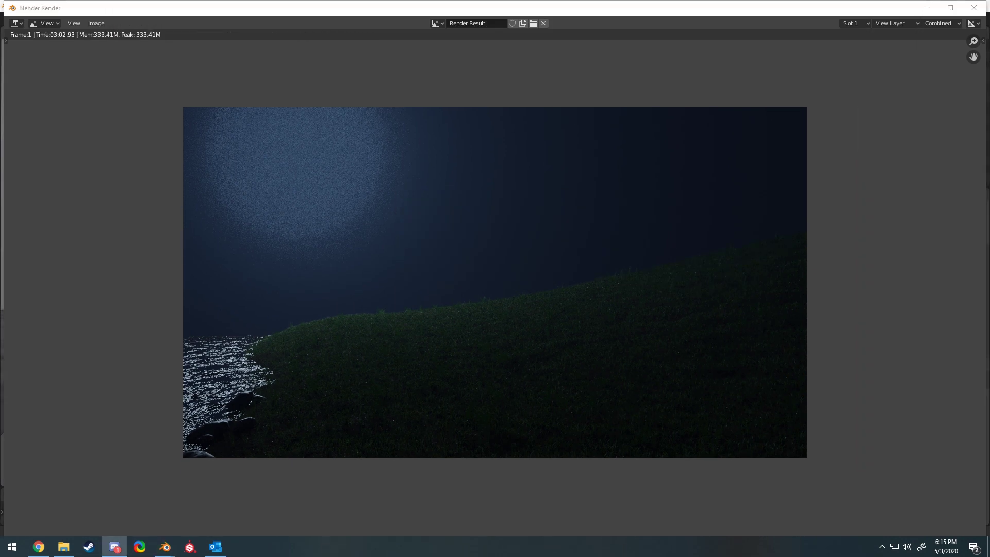
click(974, 8)
Set the Ground's Fern particle render scale to 0.150 in rendered preview, then select the Area light
click(340, 392)
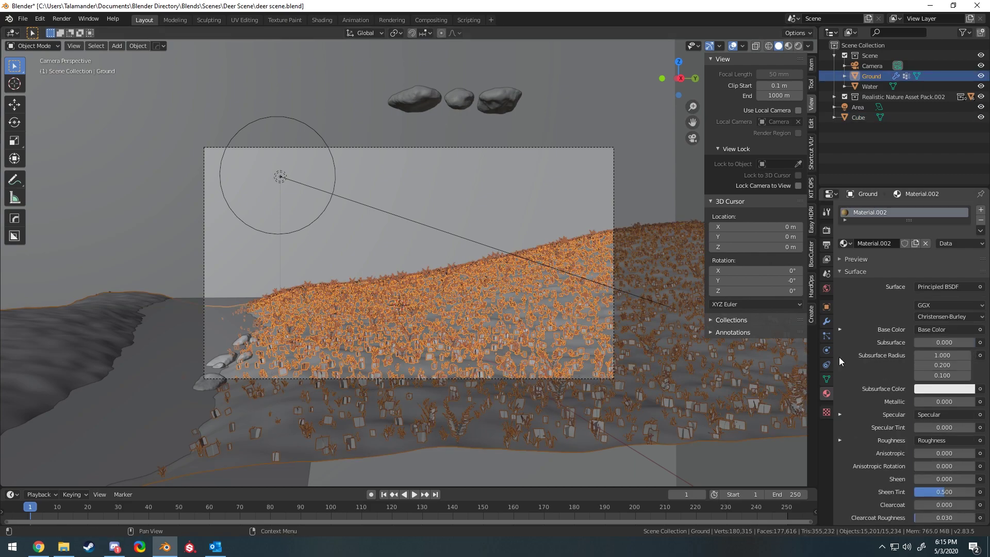
click(827, 336)
key(z)
click(581, 269)
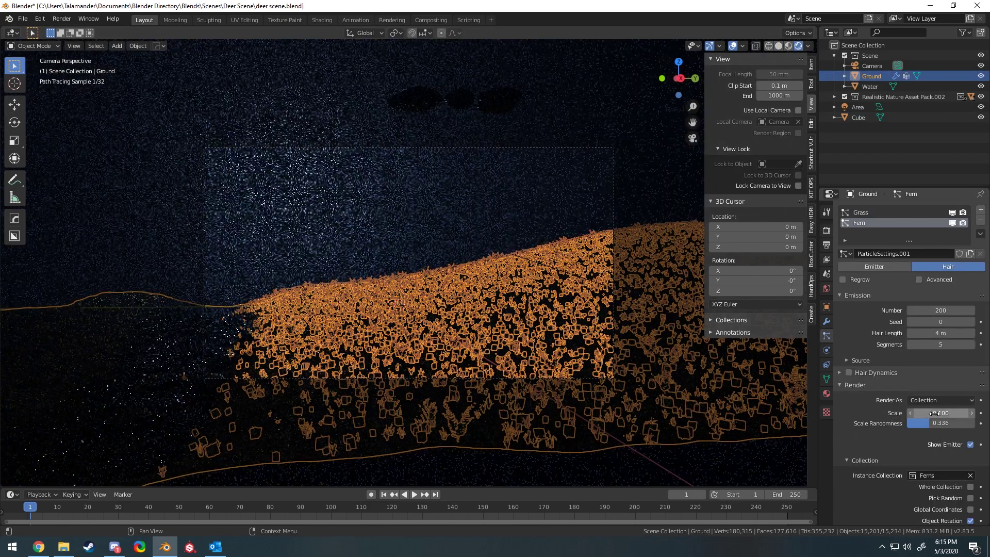
click(952, 222)
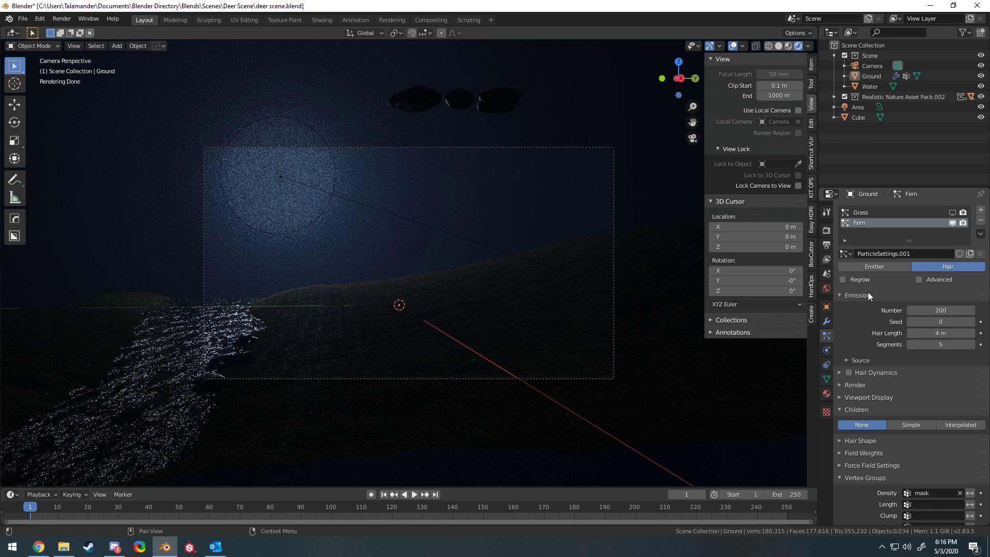
click(854, 385)
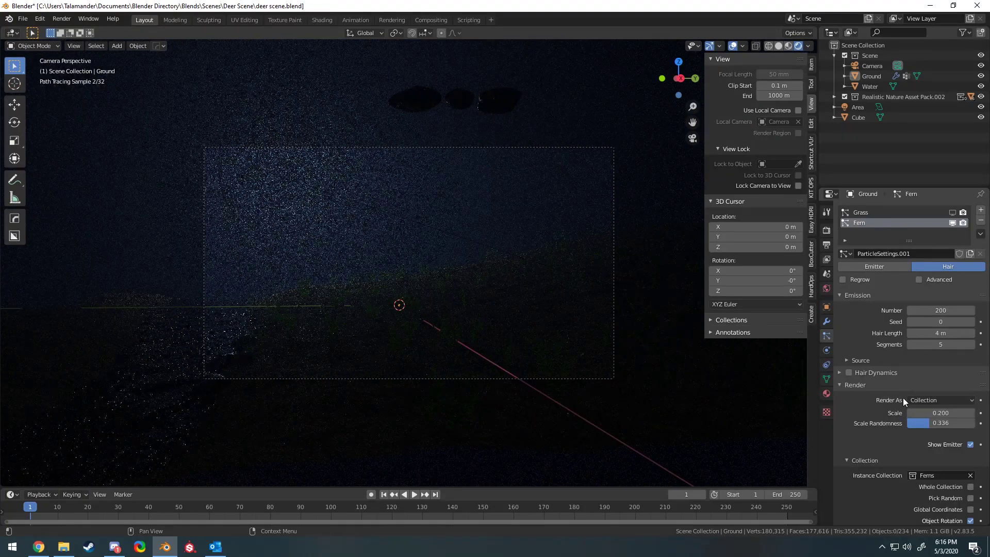
text(0.150)
key(Return)
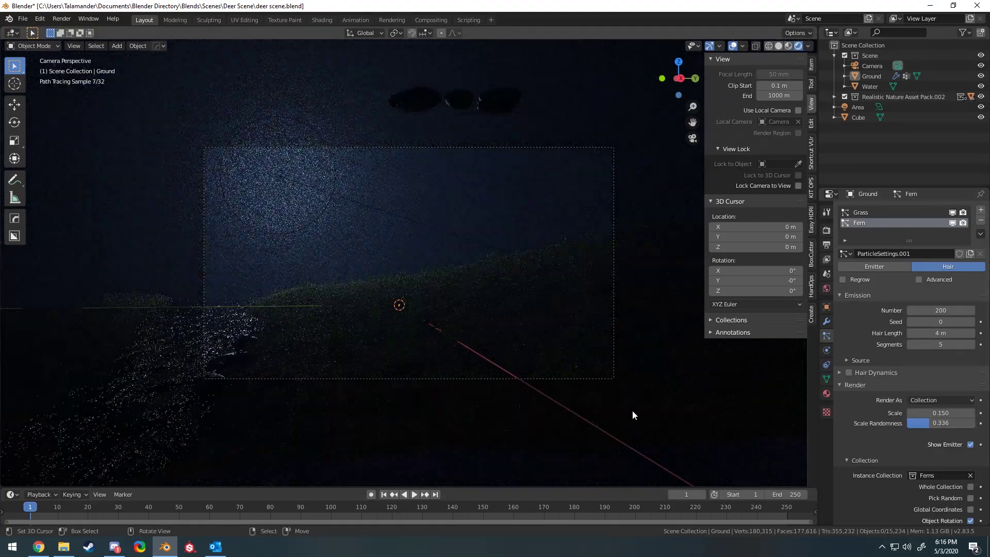
click(857, 107)
Scale up the Area light and set its power to 15000 W
key(s)
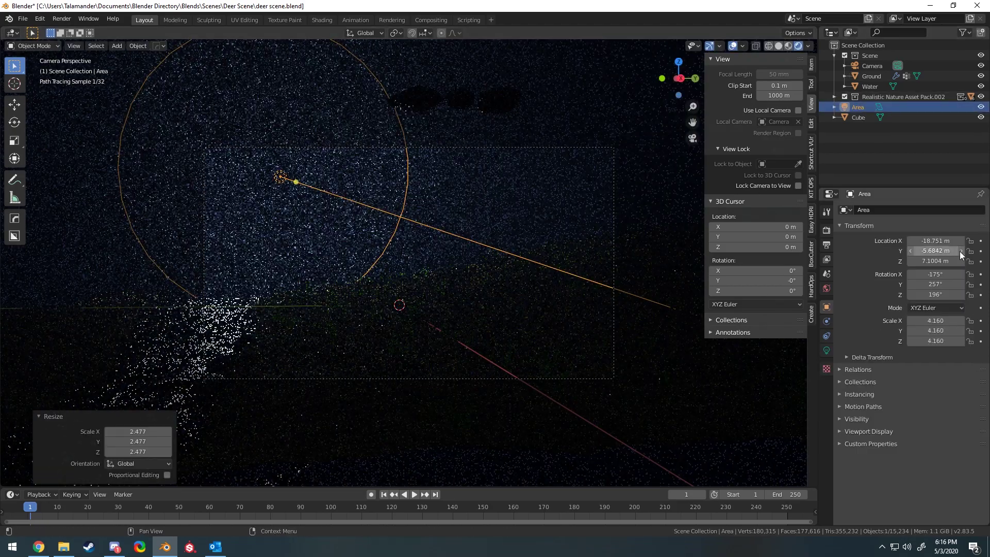
key(Return)
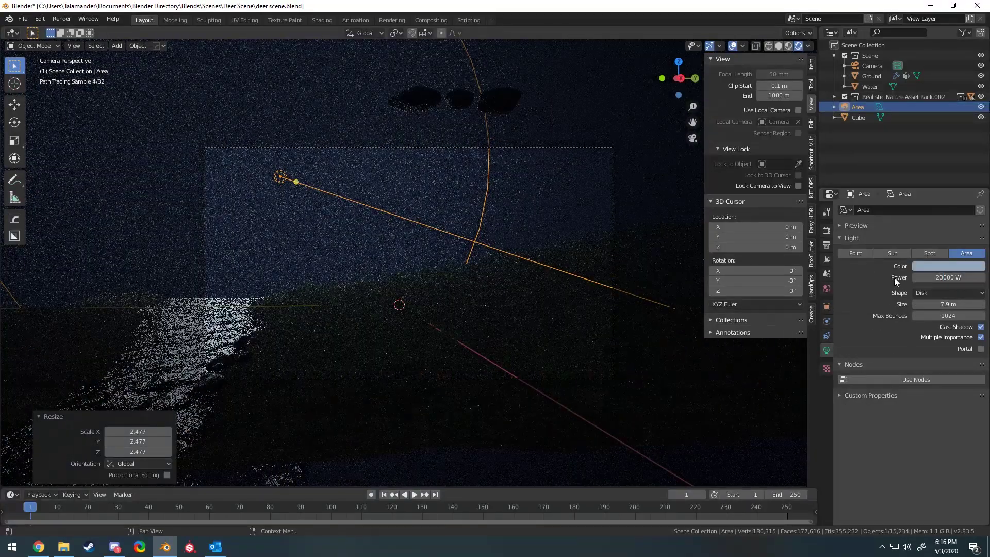
double_click(912, 278)
text(40000)
key(Return)
double_click(914, 278)
key(Delete)
text(2)
key(Return)
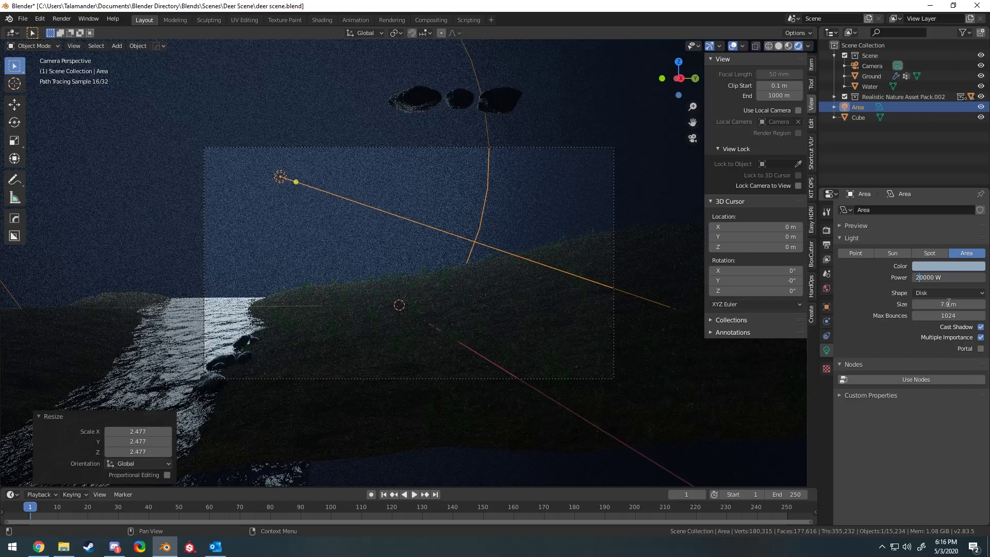
Shrink the Area light's disk size to 3.74 m
mouse_move(915, 304)
mouse_down()
mouse_move(891, 304)
mouse_move(923, 304)
mouse_move(908, 278)
mouse_up()
key(n)
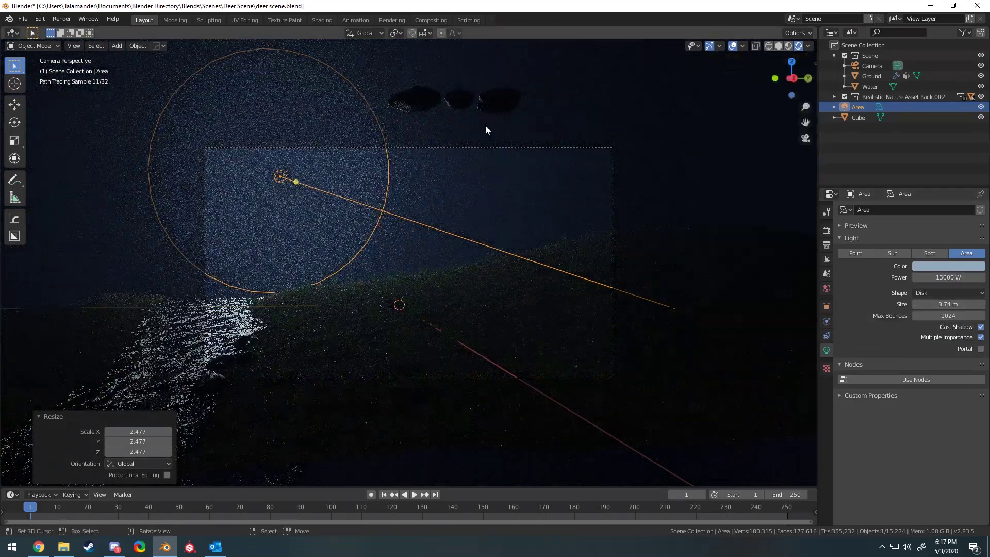
click(826, 230)
Give the camera a horizontal sensor fit with a 44 mm sensor width
click(897, 65)
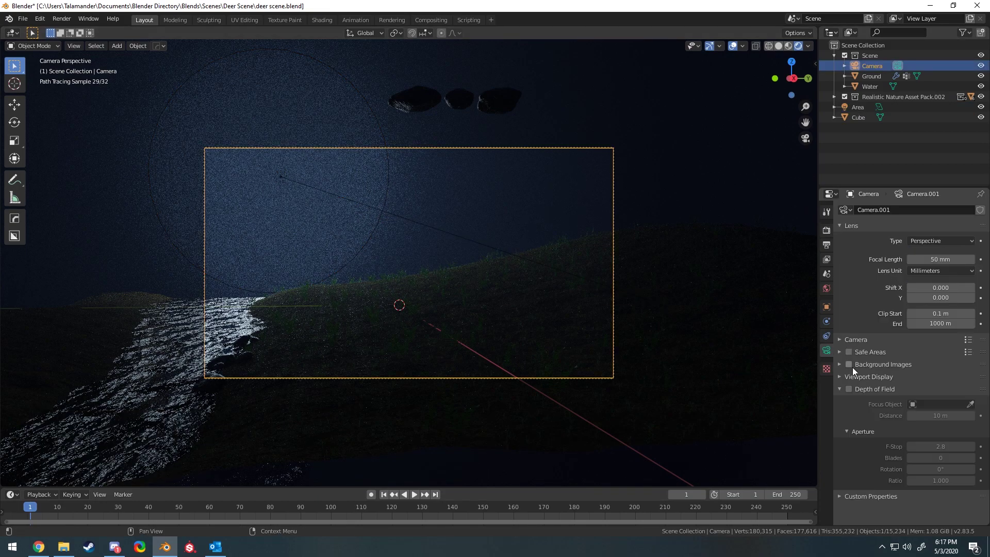
click(840, 338)
mouse_move(930, 365)
mouse_down()
mouse_move(949, 364)
mouse_move(925, 366)
mouse_up()
click(941, 354)
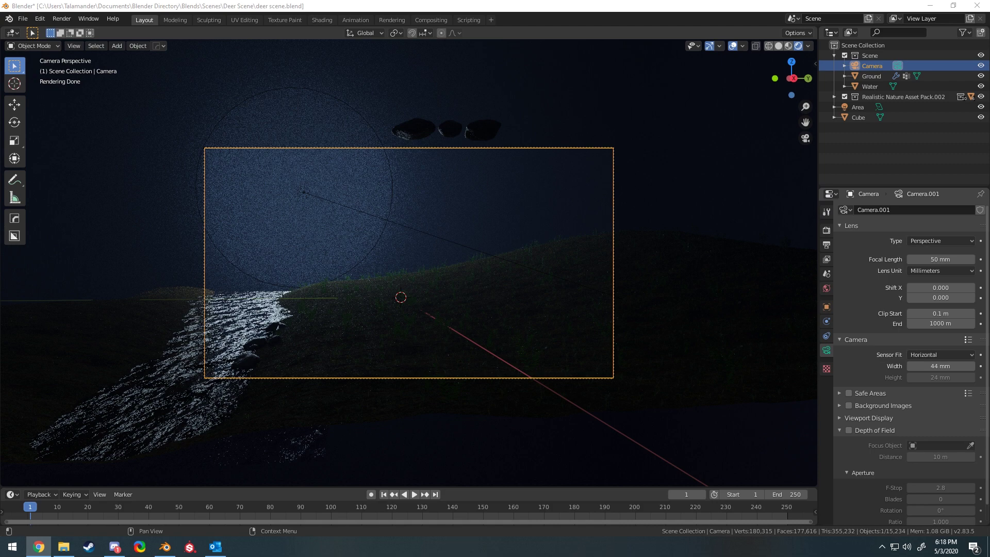
Look through the render settings panels, including Simplify
click(826, 230)
click(866, 422)
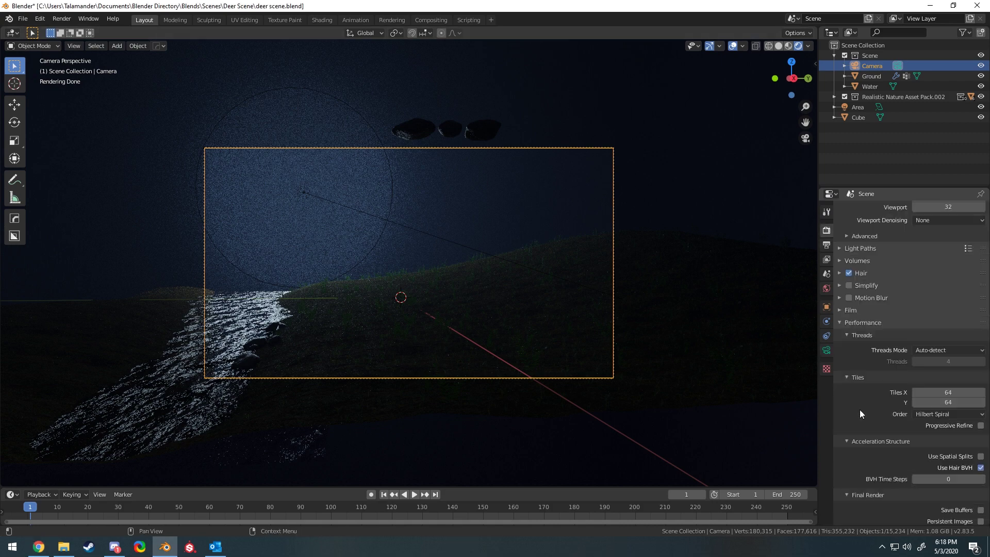
click(837, 405)
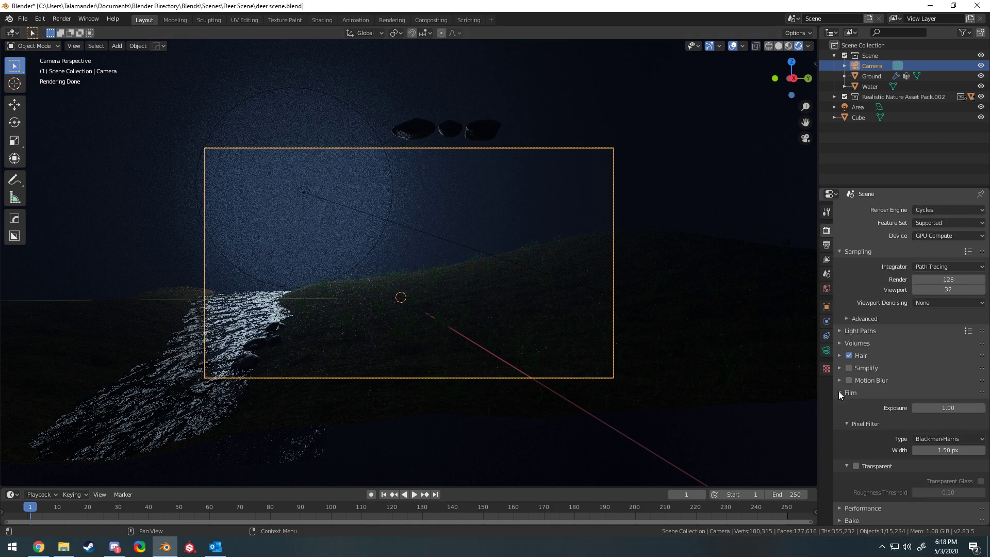
click(839, 368)
click(826, 350)
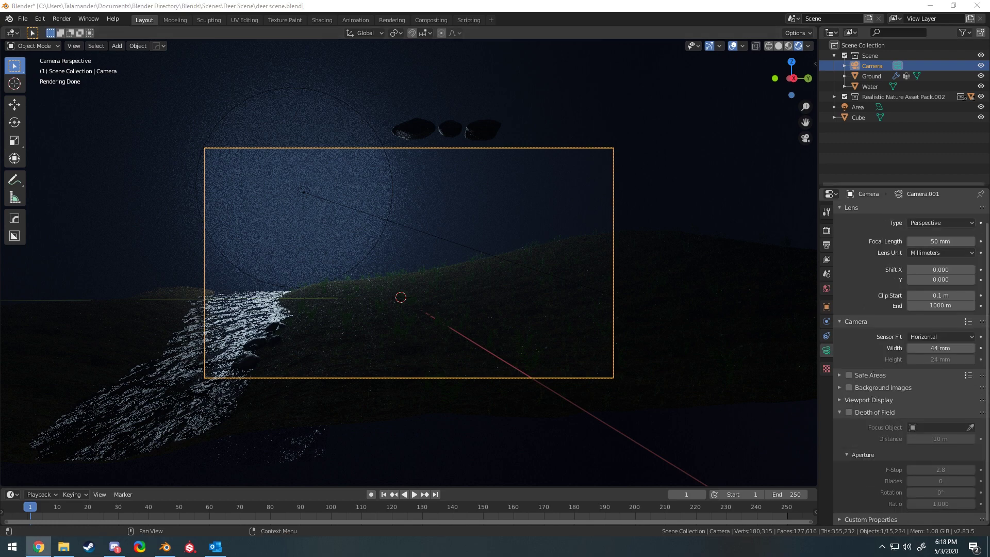
Set the output resolution width to 6144 px
scroll(945, 267, up, 2)
click(828, 246)
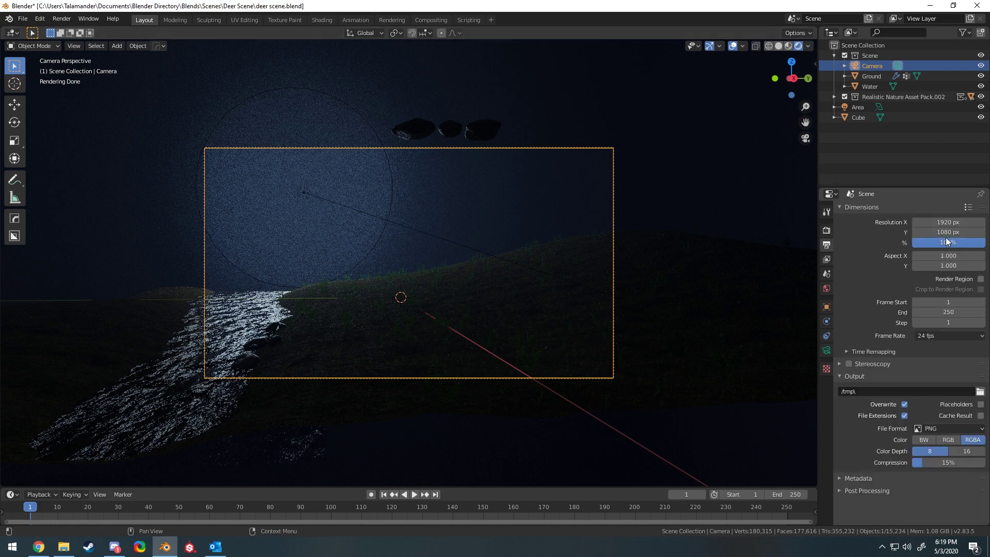
mouse_move(943, 222)
mouse_down()
mouse_move(982, 222)
mouse_move(923, 222)
mouse_up()
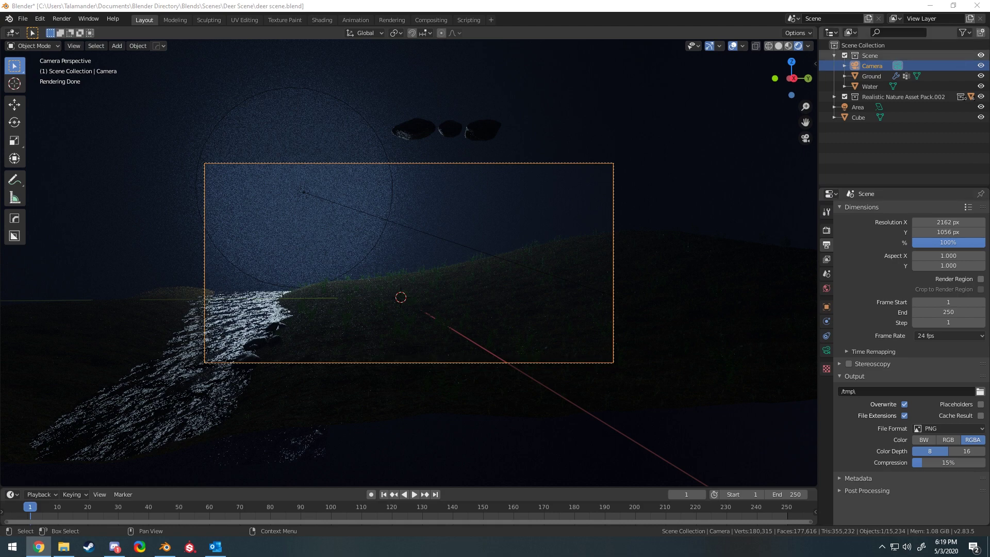
text(6144)
key(Return)
Set the resolution height to 2592 px and reframe the camera view at 64 mm
text(259)
key(Return)
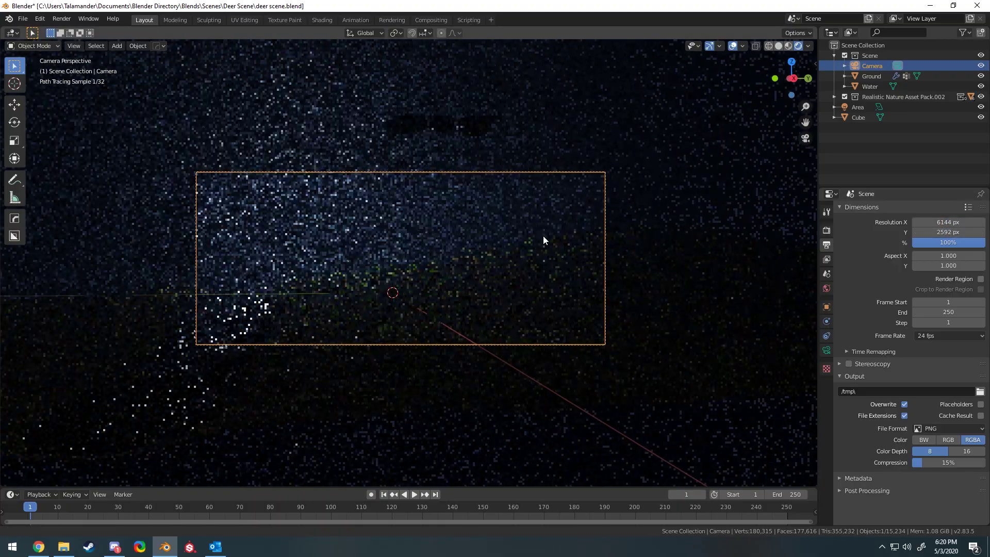
key(n)
mouse_move(527, 148)
middle_down()
mouse_move(602, 146)
mouse_move(678, 186)
mouse_move(629, 148)
middle_up()
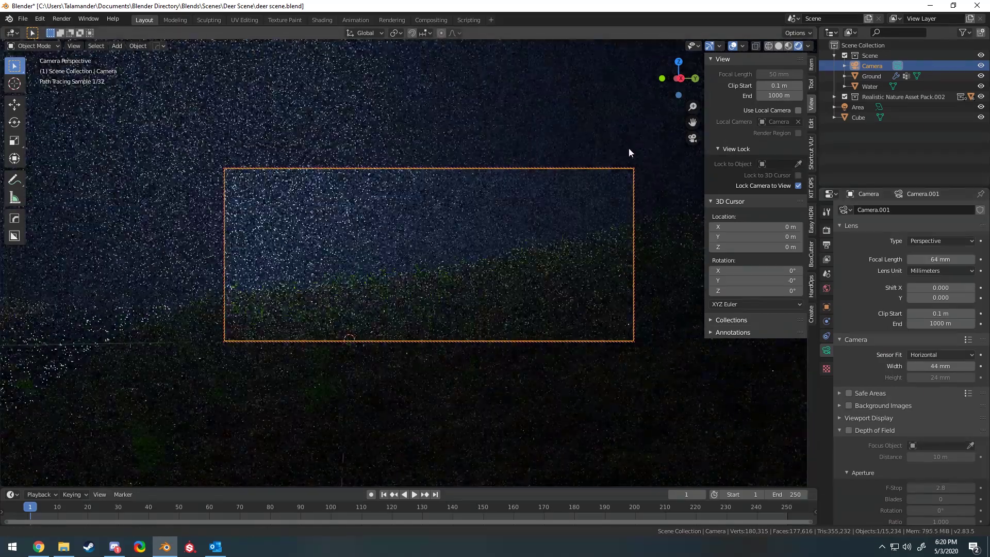
click(634, 153)
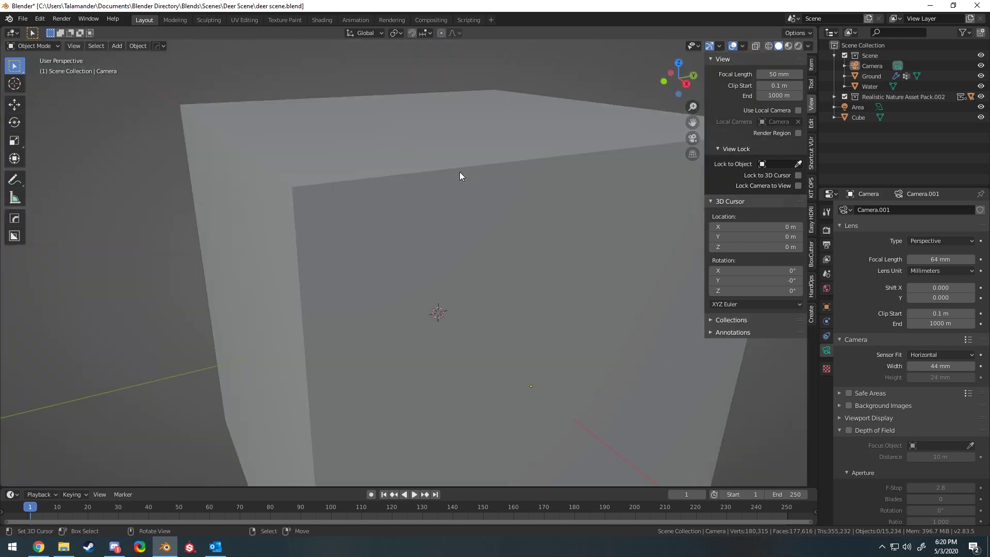
Rename the objects to Volumetric Cube and Area Light, and move Area Light into the Scene collection
double_click(858, 118)
text(Volumetric)
double_click(857, 117)
key(BackSpace)
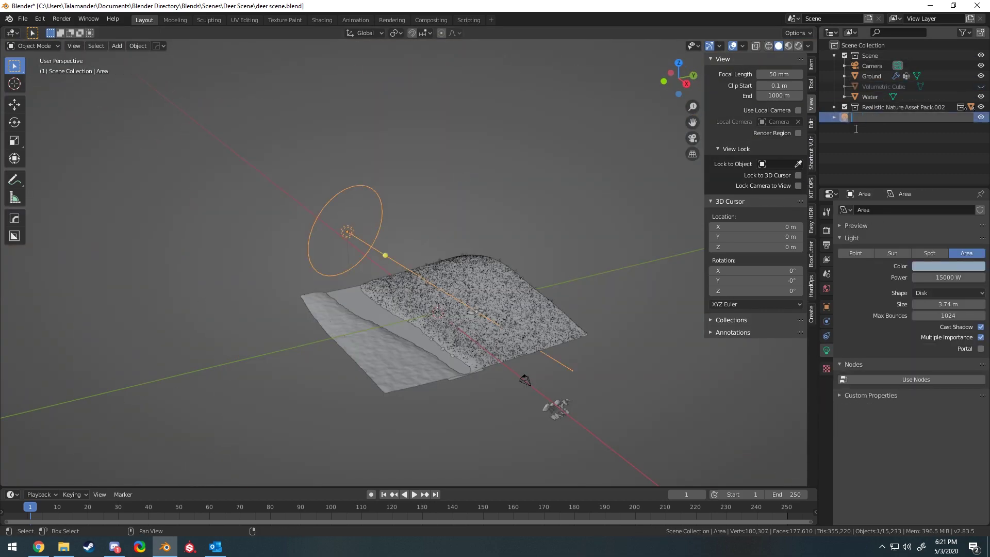
text(Area Light)
drag(873, 117, 870, 56)
mouse_move(479, 287)
middle_down()
mouse_move(454, 206)
mouse_move(587, 218)
mouse_move(620, 291)
mouse_move(464, 258)
middle_up()
Invert the Ground's weights in Weight Paint mode, return to Object Mode and save
key(n)
click(309, 257)
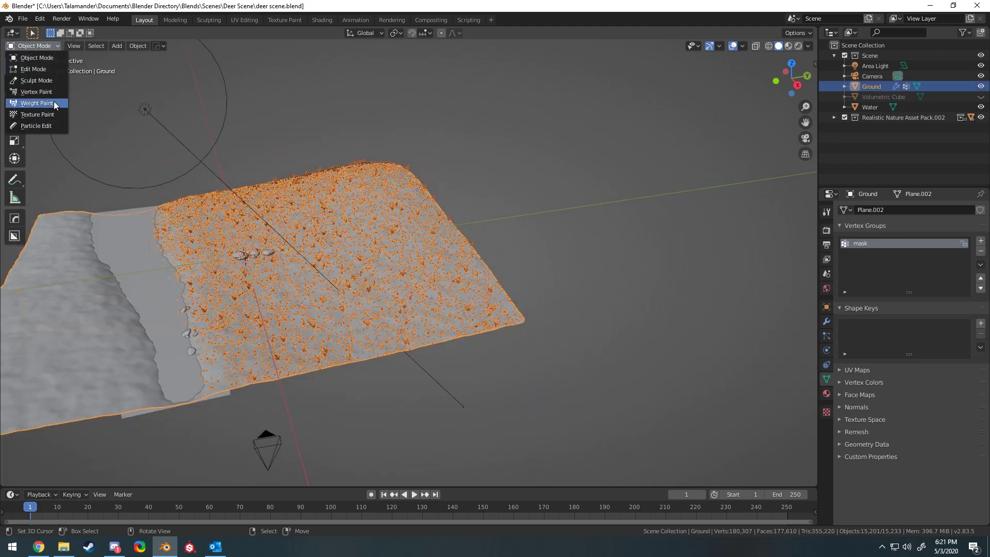
click(54, 102)
key(ctrl+i)
click(827, 321)
click(826, 338)
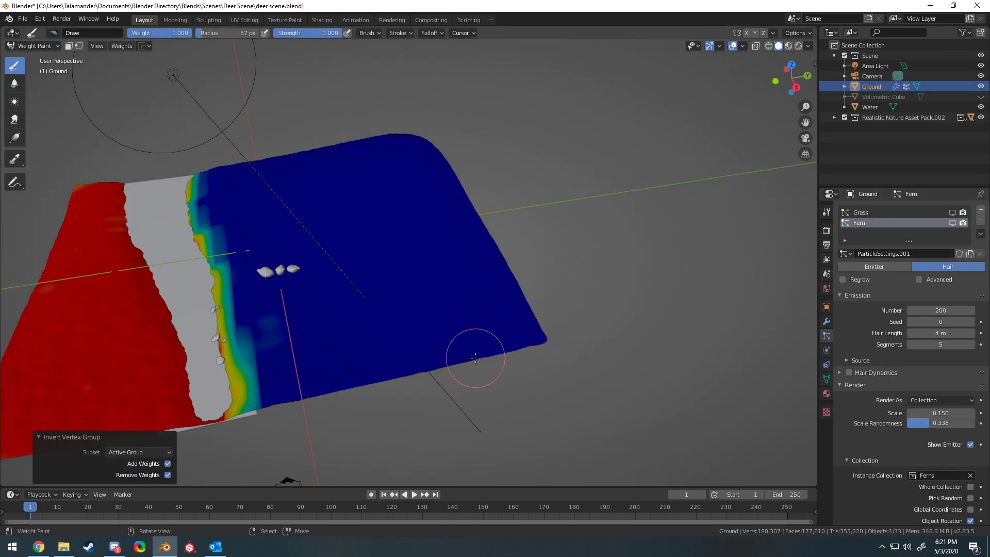
key(KP_0)
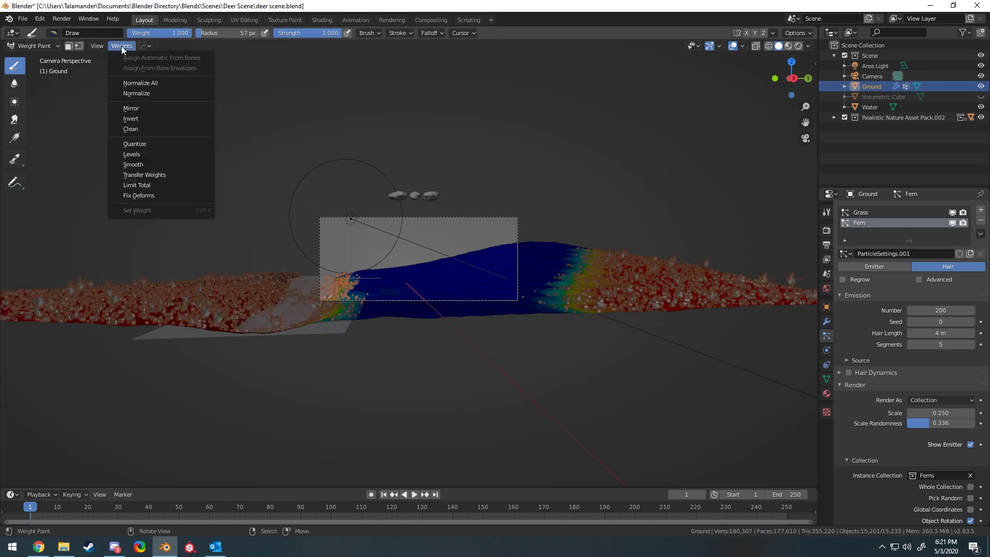
key(ctrl+i)
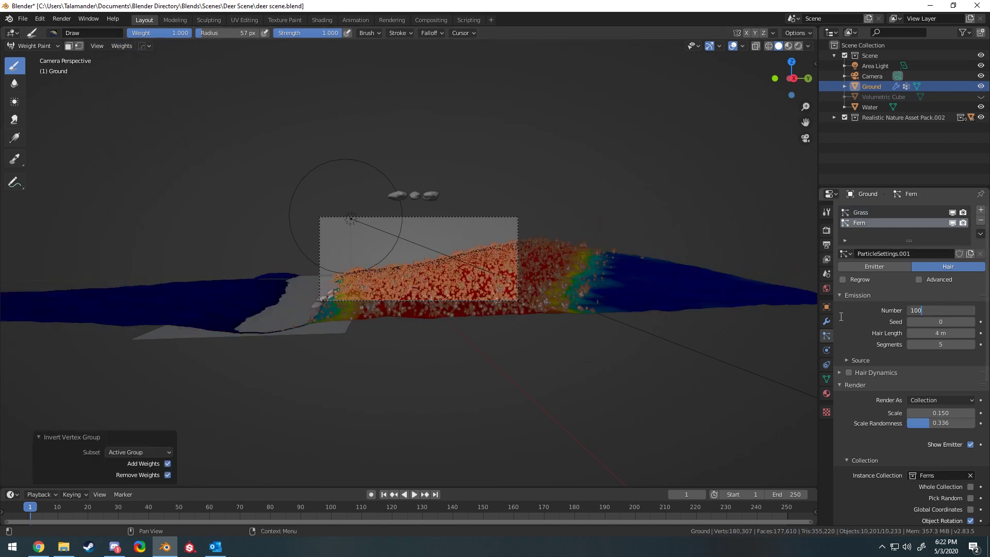
scroll(519, 172, up, 3)
key(ctrl+Tab)
key(ctrl+s)
Re-enter Weight Paint on Ground and invert the fern weight map via the Weights menu
mouse_move(691, 254)
middle_down()
mouse_move(448, 186)
mouse_move(406, 193)
mouse_move(406, 154)
middle_up()
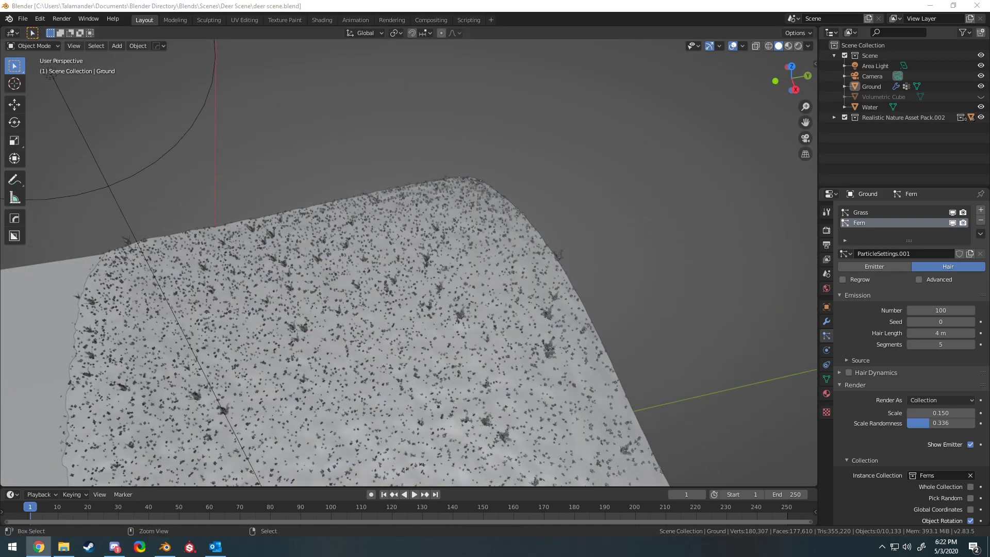
scroll(298, 303, down, 5)
click(588, 380)
click(33, 46)
click(31, 103)
scroll(412, 258, up, 5)
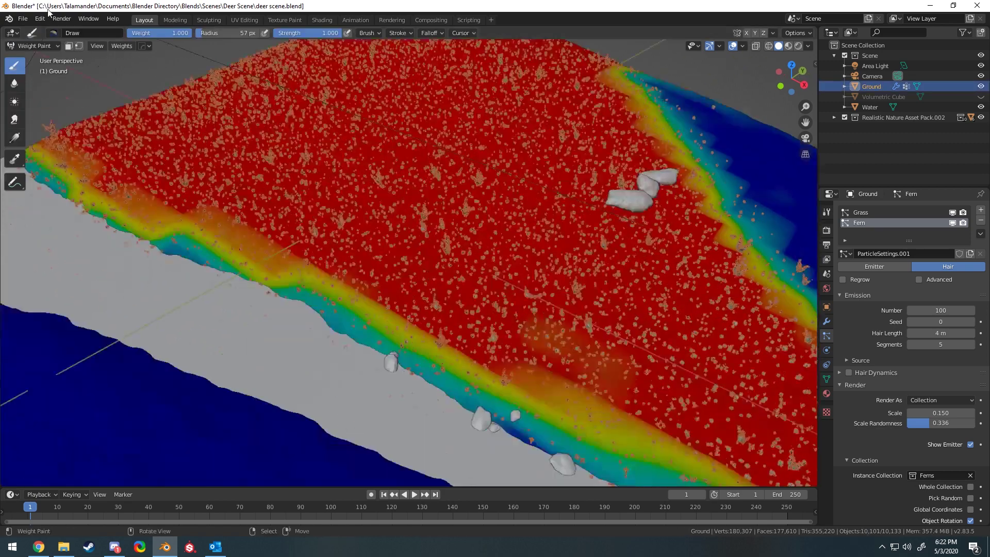
click(123, 46)
click(165, 155)
scroll(472, 299, down, 5)
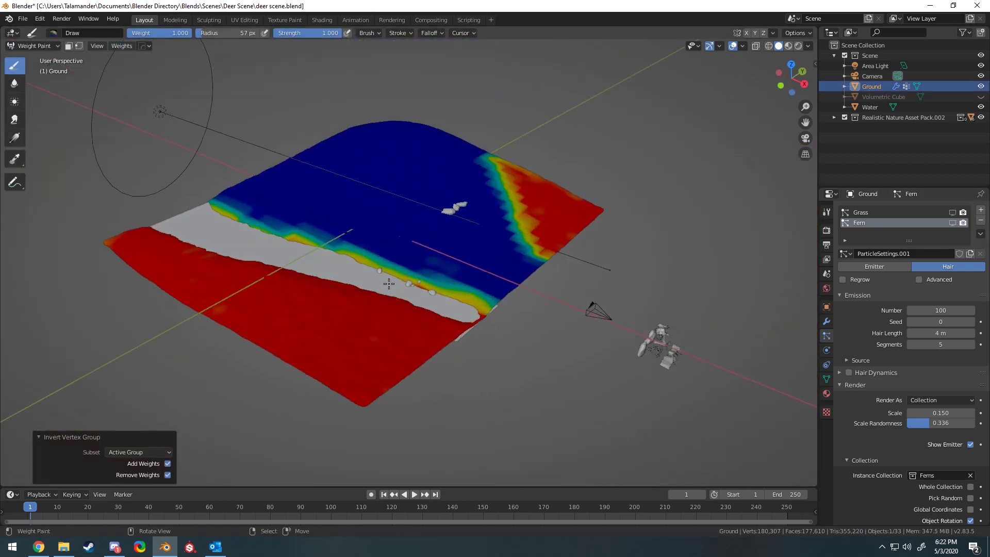
key(KP_0)
Paint a winding weight strip up the slope, then return to Object Mode
middle_drag(669, 234, 383, 306)
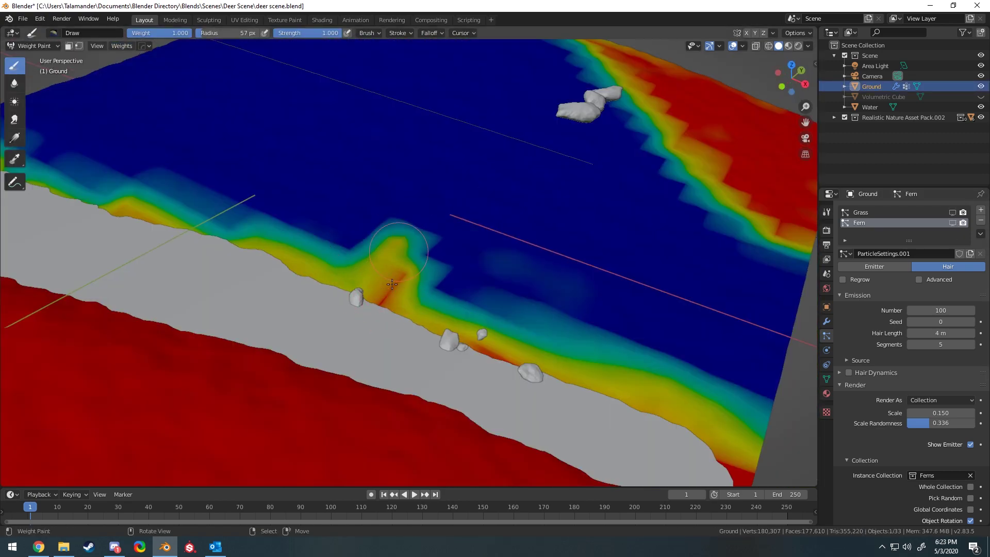
click(398, 223)
middle_drag(398, 223, 422, 270)
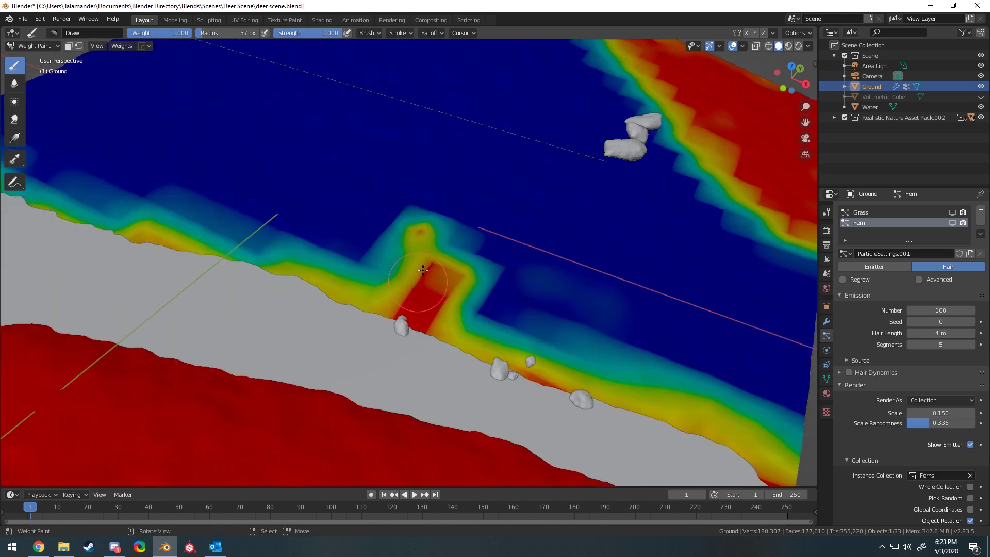
middle_drag(441, 207, 402, 197)
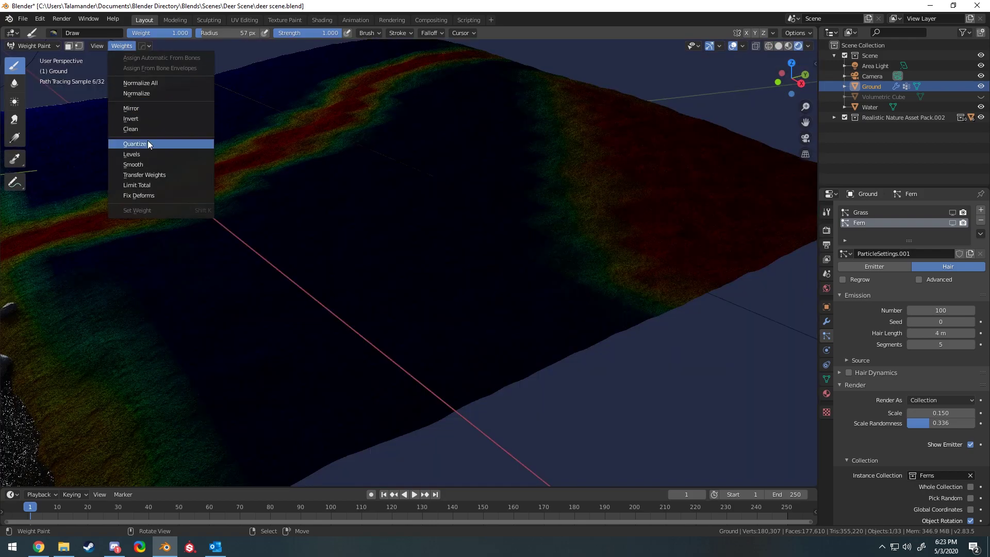
click(32, 46)
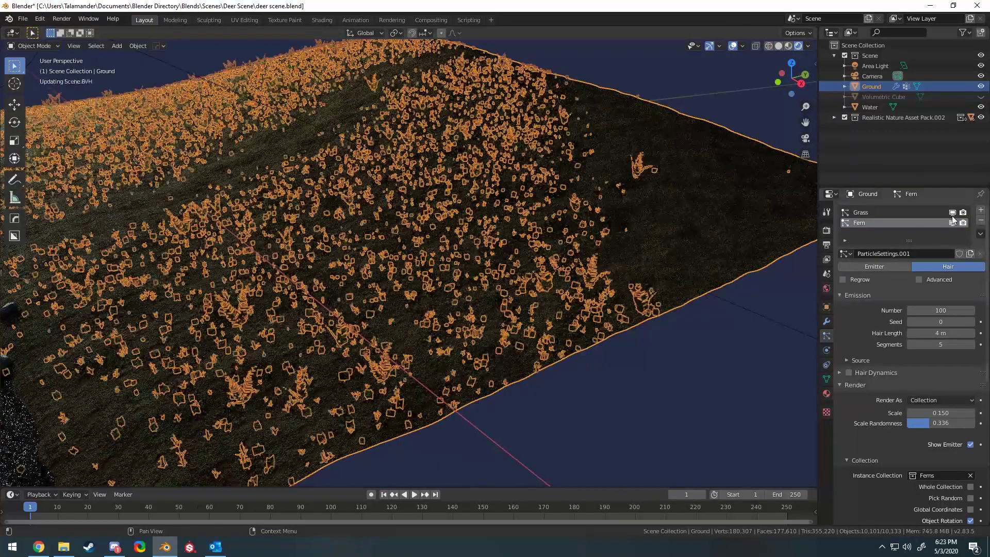
Inspect the fern-covered hill in solid shading, save the file, and show the Ground's material
mouse_move(516, 190)
middle_down()
mouse_move(498, 182)
mouse_move(487, 259)
mouse_move(454, 227)
middle_up()
key(z)
key(ctrl+s)
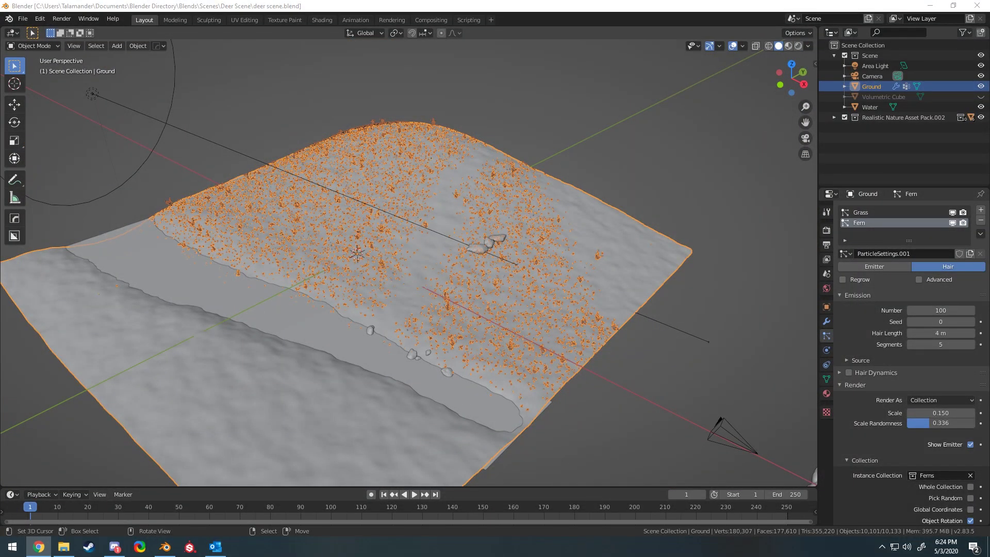
click(827, 393)
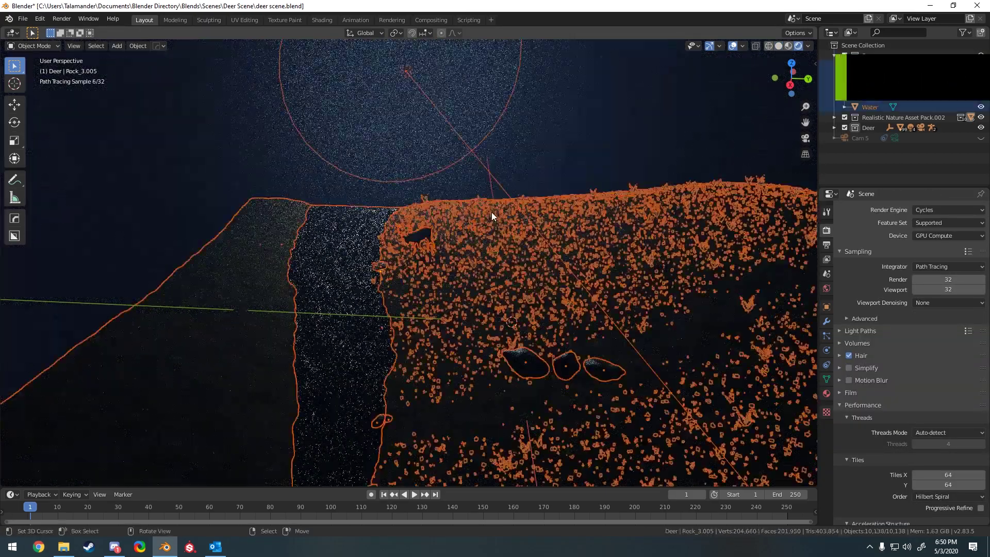
Add a Hair particle system to Ground rendered as the Flowers collection
key(z)
click(604, 236)
mouse_move(584, 238)
middle_down()
mouse_move(501, 284)
mouse_move(436, 246)
middle_up()
click(436, 246)
click(827, 336)
click(980, 209)
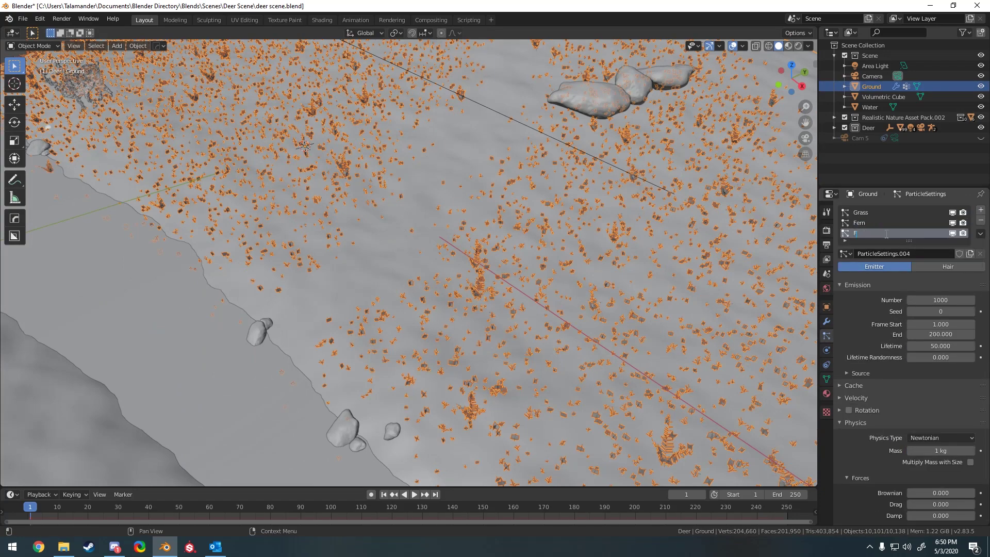
click(941, 265)
click(935, 435)
click(922, 356)
click(908, 398)
Align flower instances to object rotation and set the flower count to 200
middle_drag(516, 310, 624, 356)
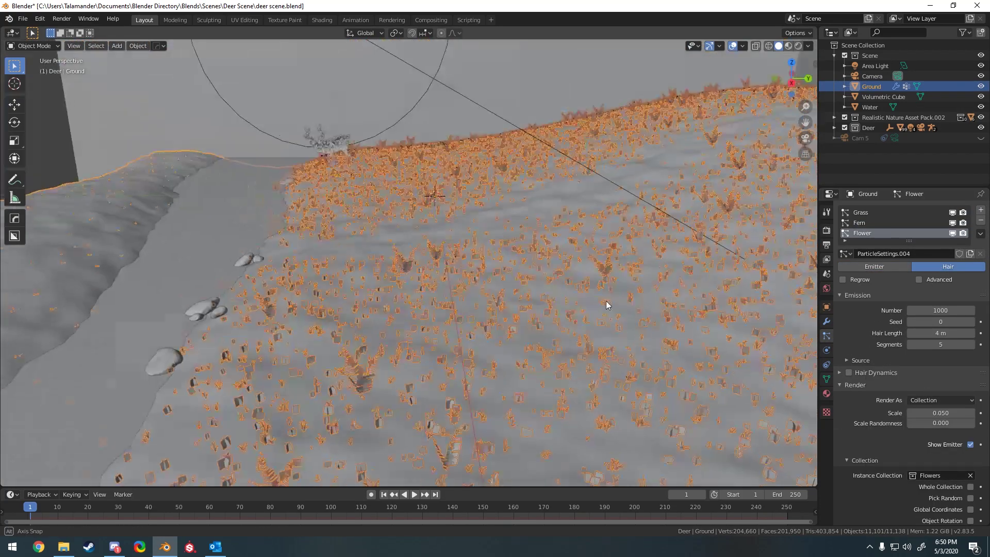
scroll(928, 360, up, 4)
click(970, 355)
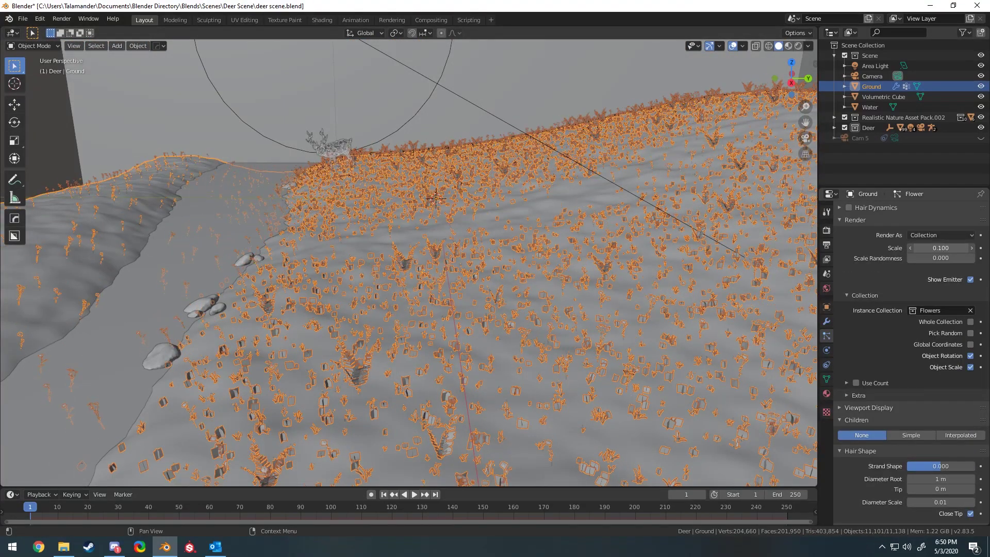
scroll(943, 415, down, 6)
scroll(900, 350, up, 8)
key(z)
text(200)
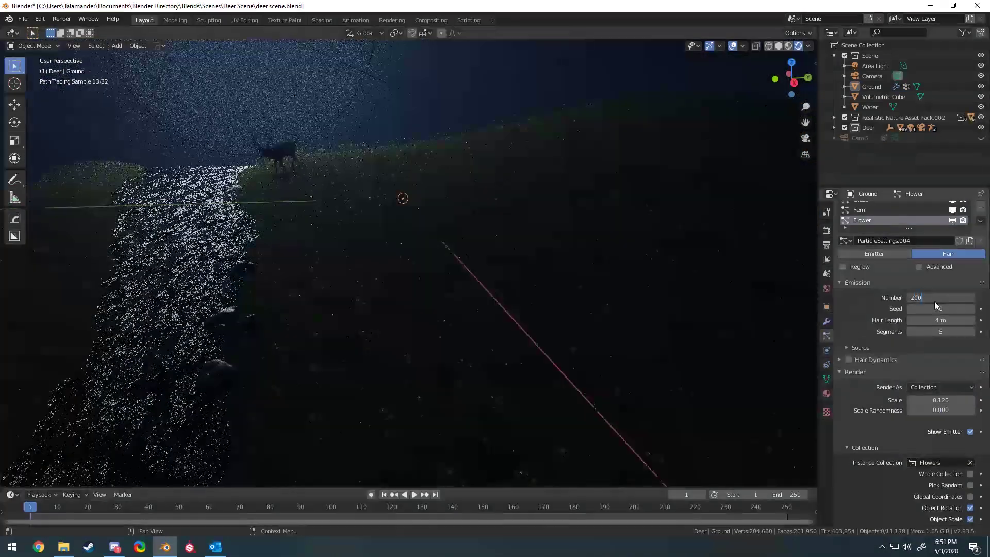
key(Return)
scroll(915, 443, down, 6)
scroll(914, 443, down, 2)
Give the flowers Simple children with render amount 100 and a 0.6 m radius
click(932, 424)
text(100)
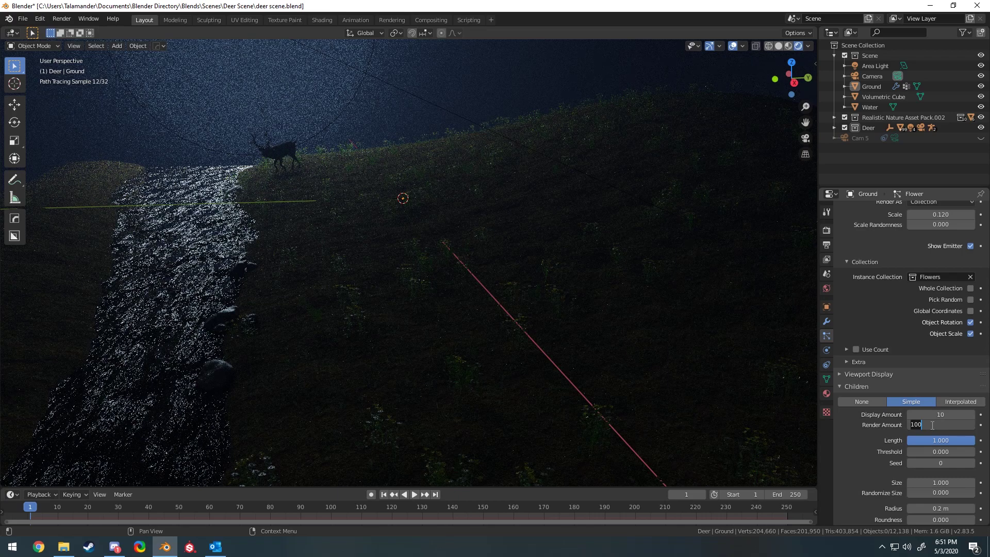
scroll(874, 413, down, 1)
drag(912, 472, 923, 471)
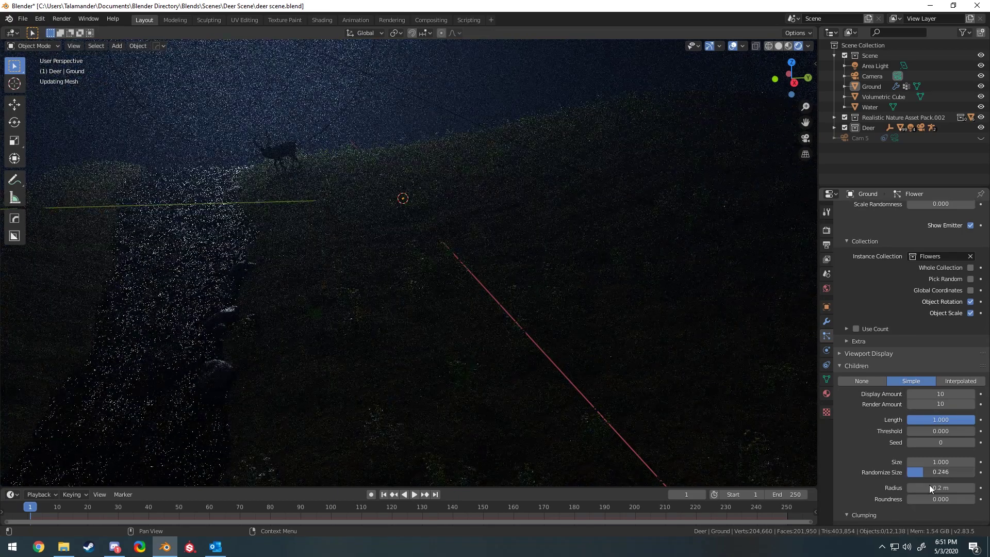
click(959, 487)
key(BackSpace)
text(6)
key(Return)
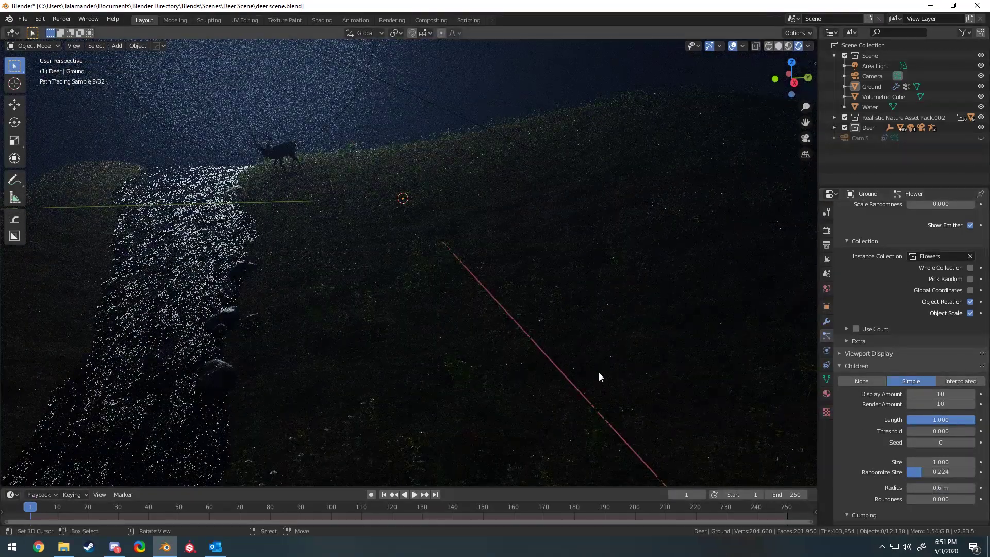
Save the scene and hide the Volumetric Cube in the viewport
key(z)
click(644, 344)
mouse_move(644, 345)
middle_down()
mouse_move(584, 314)
mouse_move(512, 317)
middle_up()
key(ctrl+s)
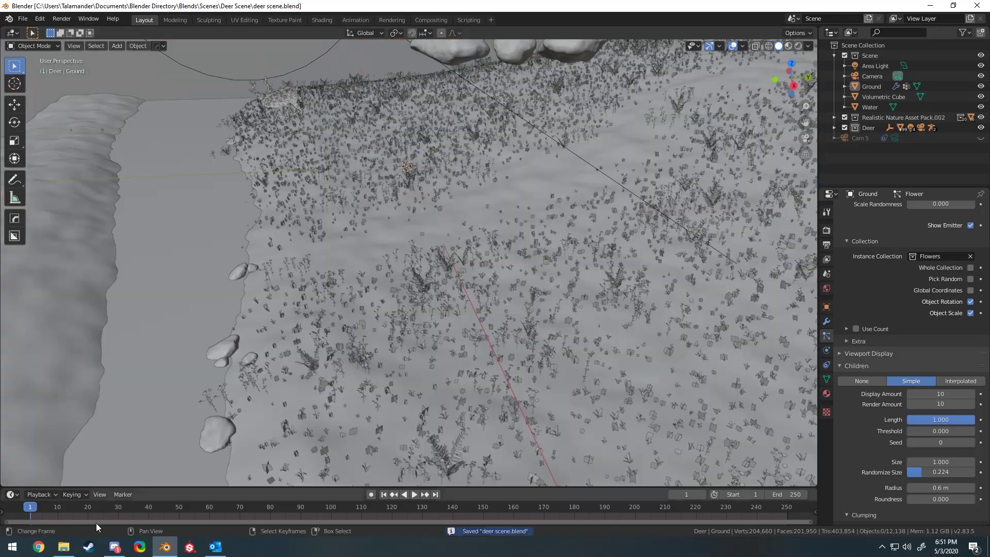
key(KP_0)
middle_drag(382, 271, 391, 309)
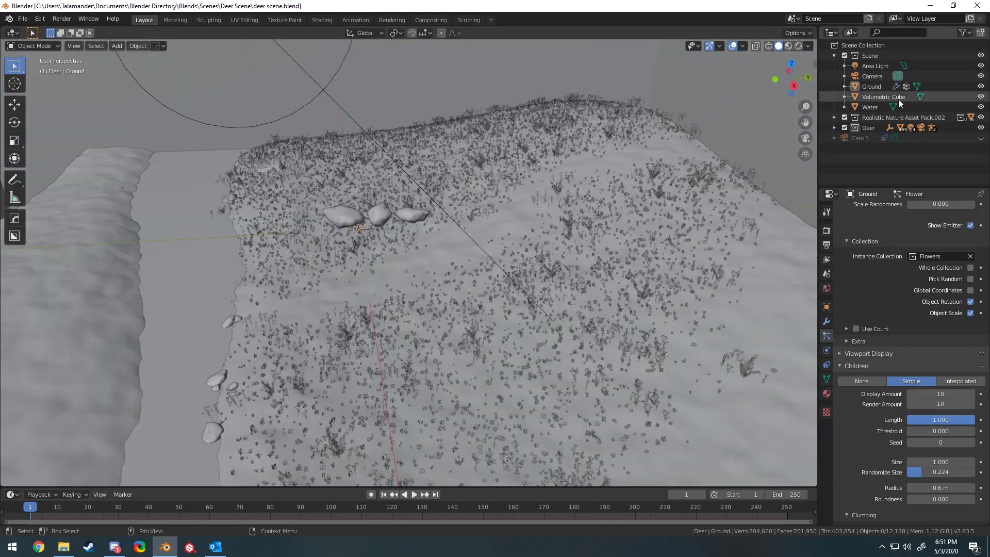
click(980, 96)
key(ctrl+s)
Append the trees from another blend file via File > Append
click(22, 18)
click(82, 137)
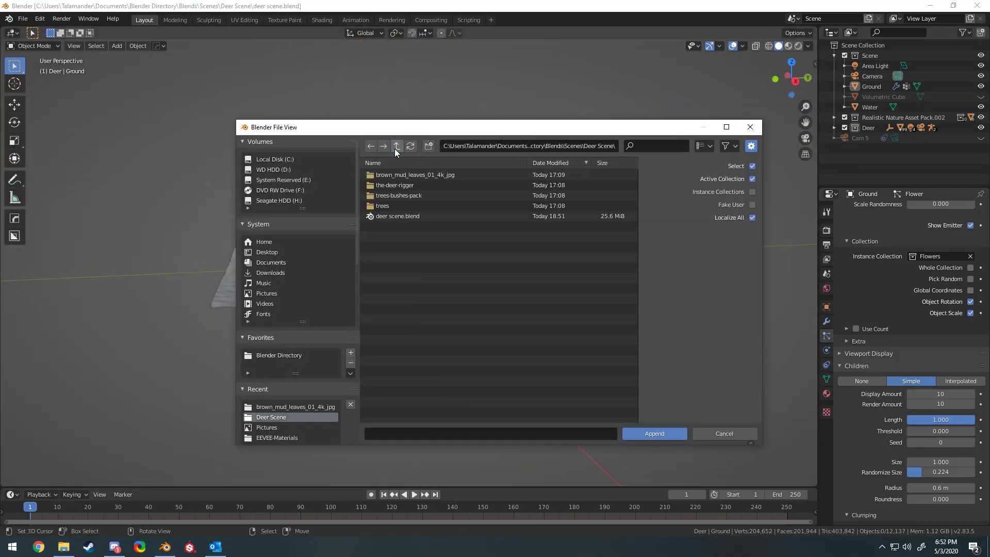
key(Return)
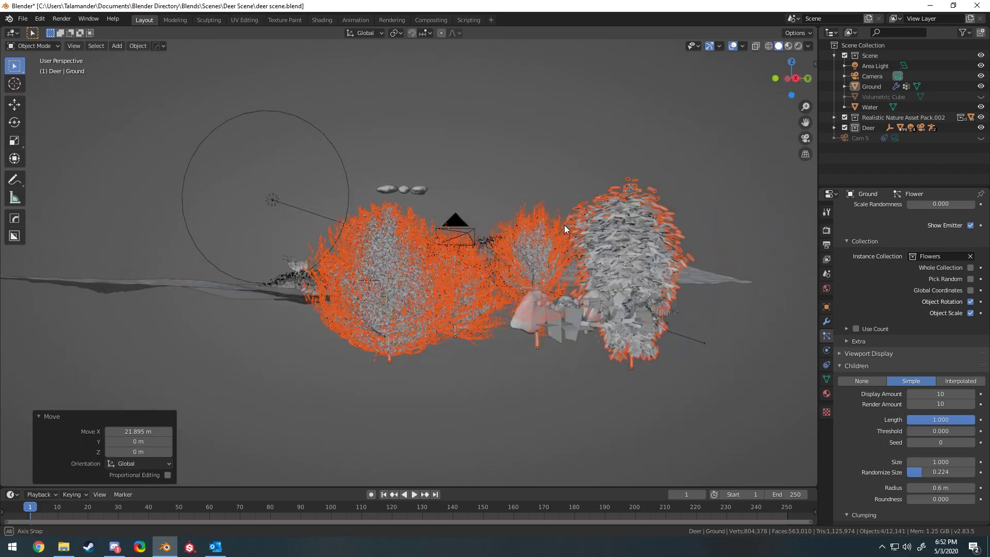
Append trees from another blend file and duplicate one, sliding the copy along X
key(Delete)
click(23, 19)
click(66, 133)
key(Return)
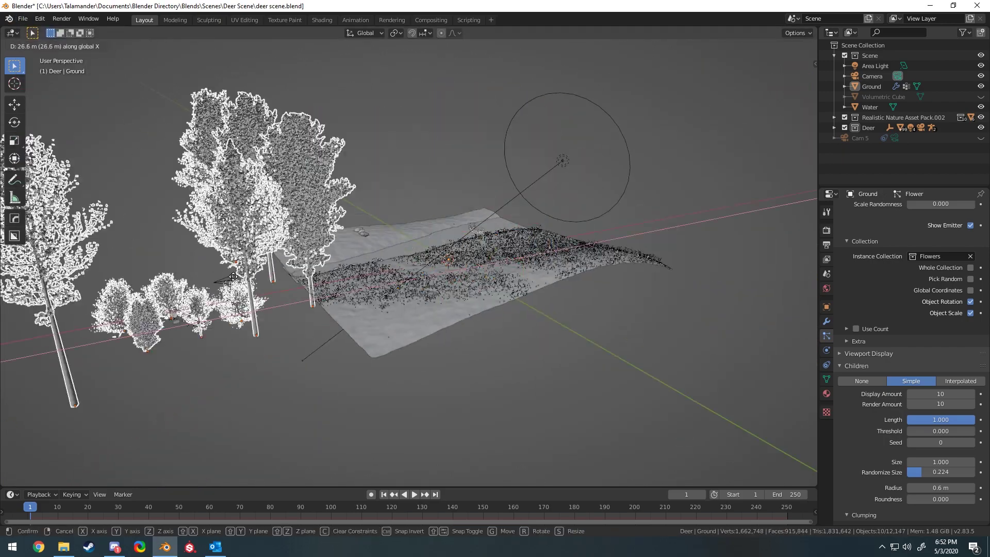
scroll(354, 212, up, 4)
key(shift+d)
key(x)
Raise the copied tree vertically onto the hillside
click(356, 236)
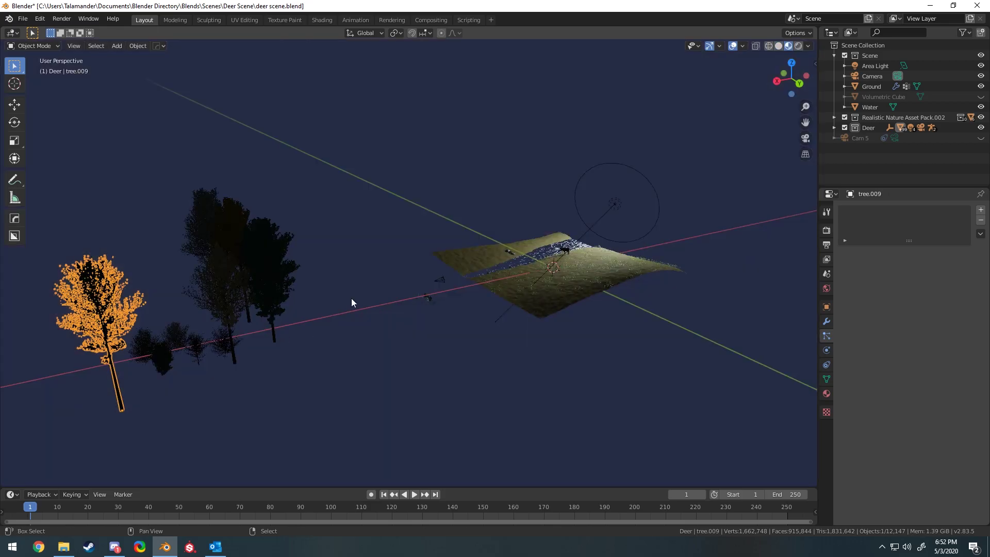
key(KP_Decimal)
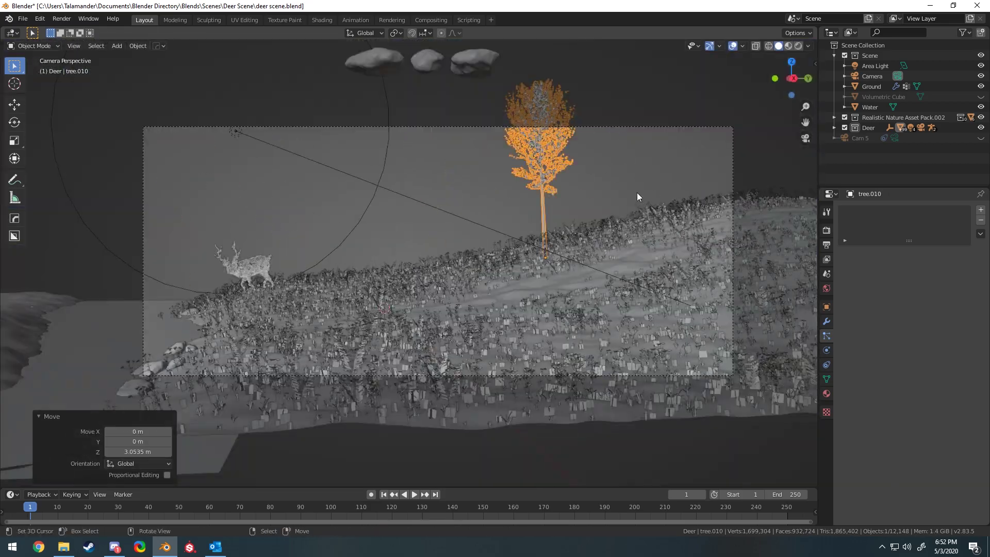
middle_drag(528, 235, 339, 286)
key(g)
key(z)
click(441, 333)
Bend the tree's trunk by moving a trunk point along X in edit mode
key(Tab)
scroll(393, 330, up, 3)
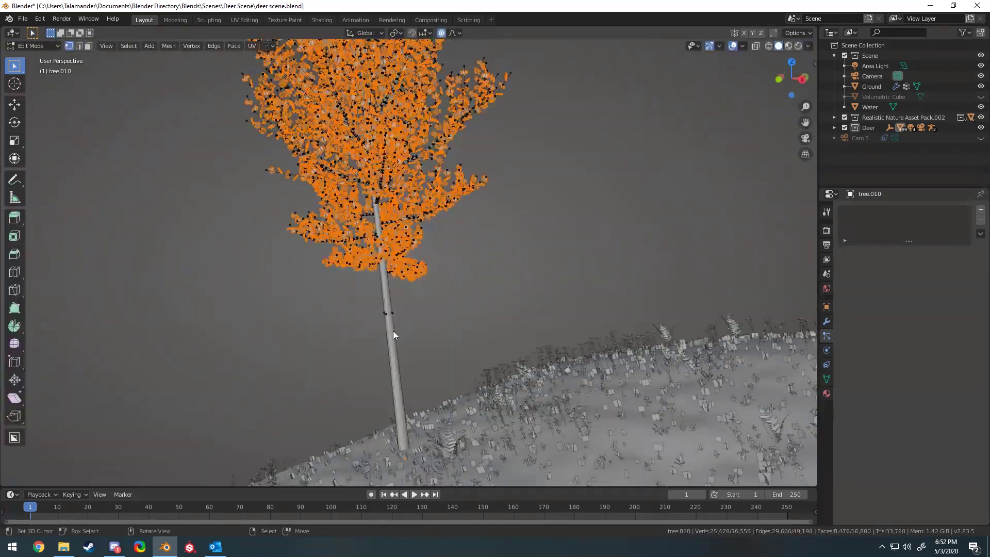
click(393, 340)
key(g)
key(x)
click(470, 278)
key(Tab)
scroll(470, 279, down, 5)
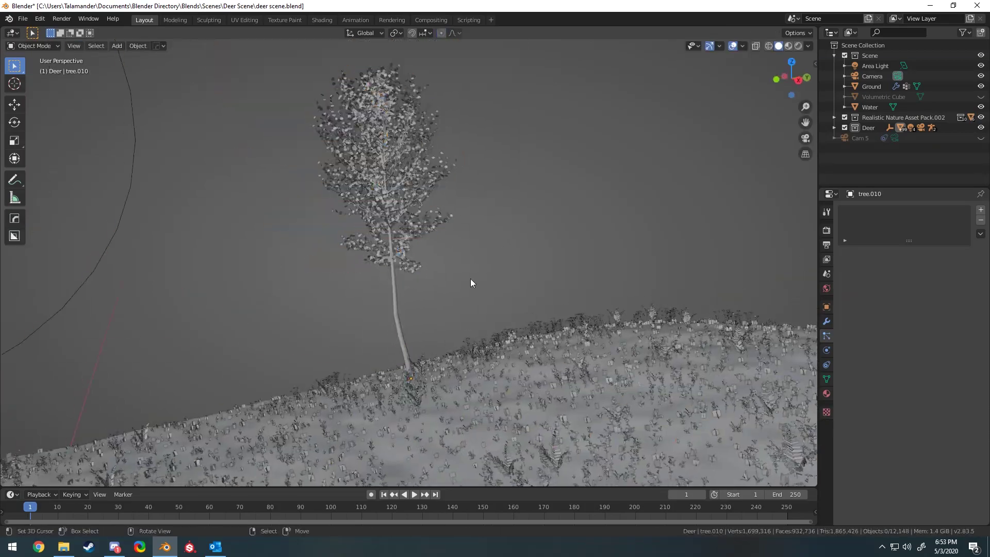
Check the camera view with the Volumetric Cube fog shown again, then save the scene
key(KP_0)
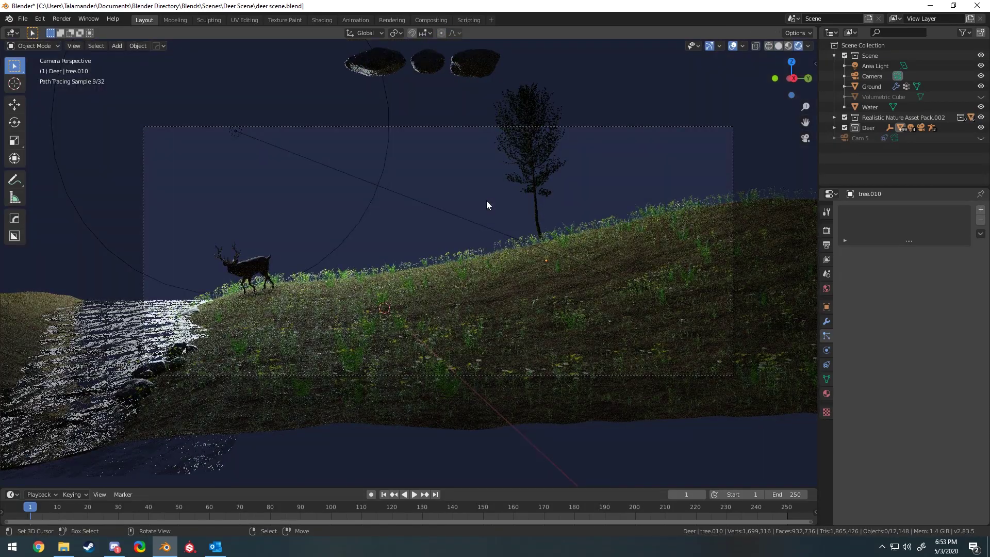
click(980, 96)
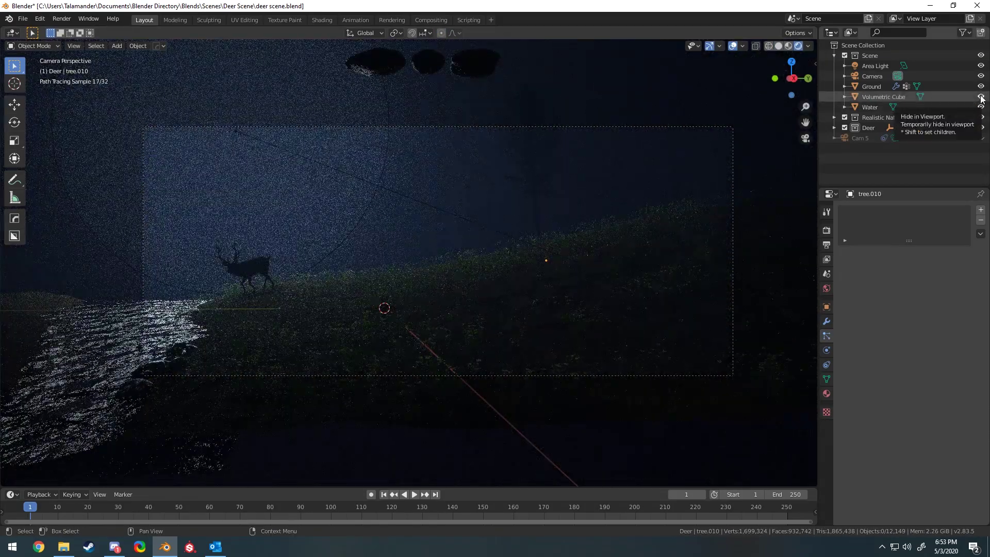
key(z)
mouse_move(534, 153)
middle_down()
mouse_move(569, 148)
mouse_move(365, 299)
middle_up()
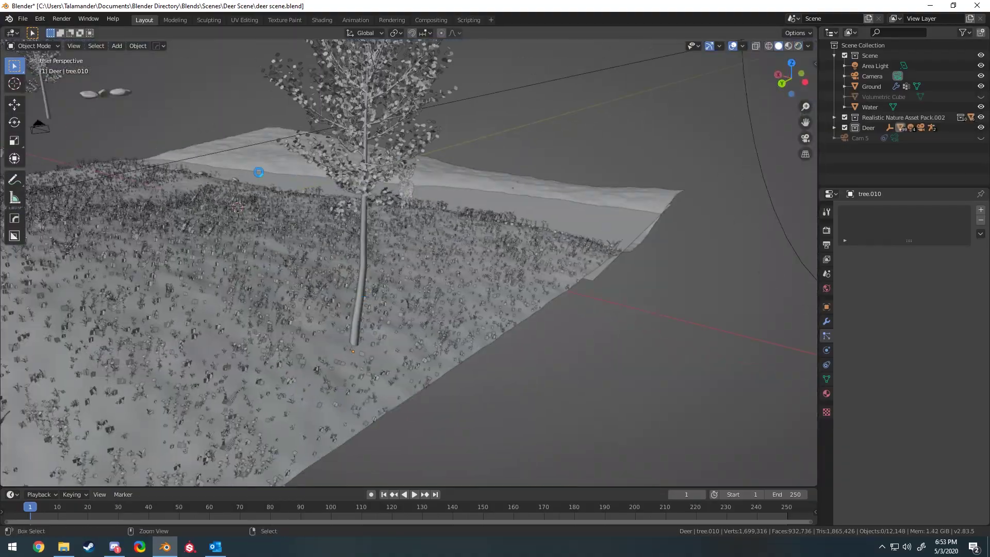
key(ctrl+s)
scroll(483, 214, down, 5)
drag(216, 155, 400, 239)
Lift the ten selected trees 4.0858 m vertically
middle_drag(400, 239, 515, 207)
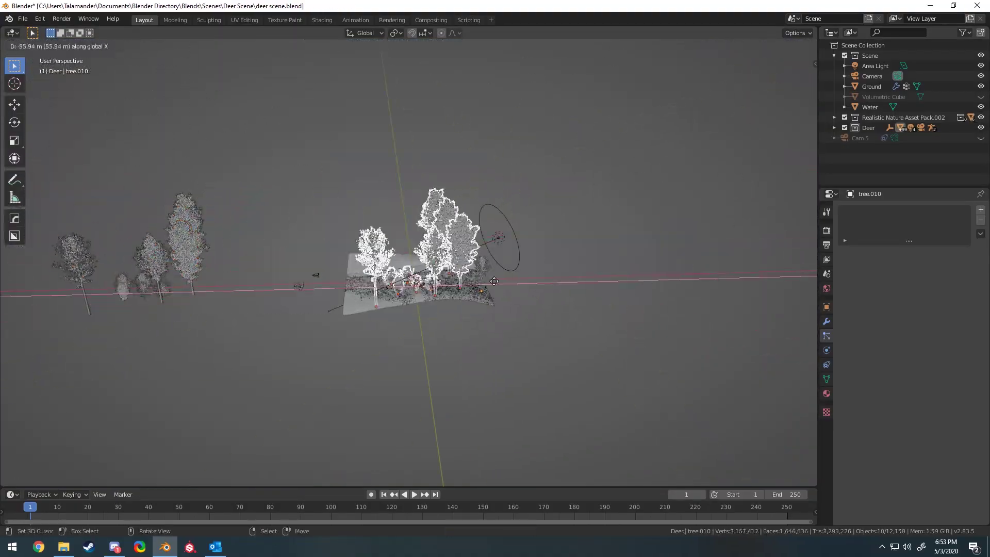
key(g)
key(z)
click(619, 182)
scroll(618, 183, up, 5)
scroll(464, 232, up, 5)
Move the bush tree.014 into place
click(457, 280)
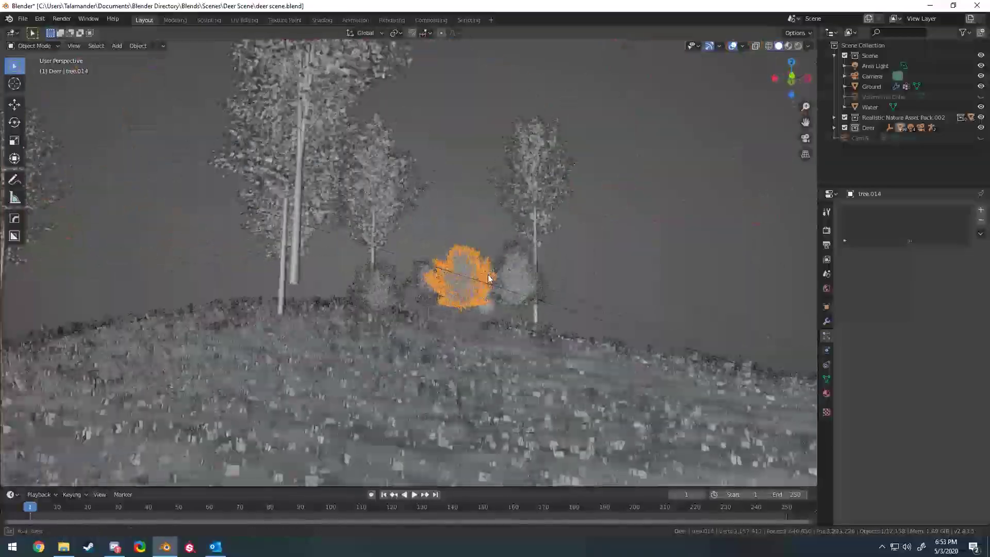
key(g)
click(388, 392)
middle_drag(389, 392, 361, 268)
scroll(361, 268, down, 3)
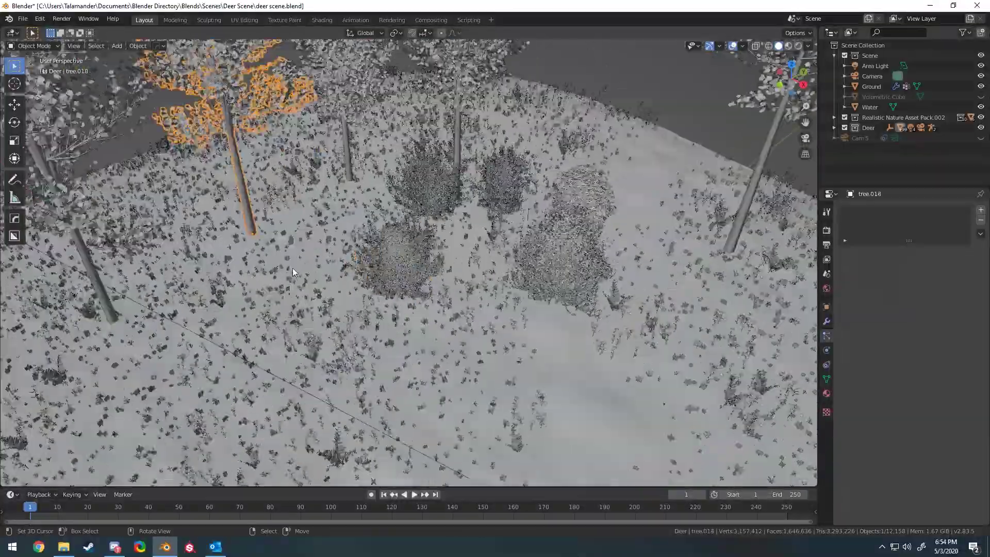
Move tree.018 to a new spot
click(398, 310)
key(g)
click(401, 340)
Try a soft-falloff trunk bend on tree.018, then undo it
key(Tab)
click(376, 270)
key(g)
key(o)
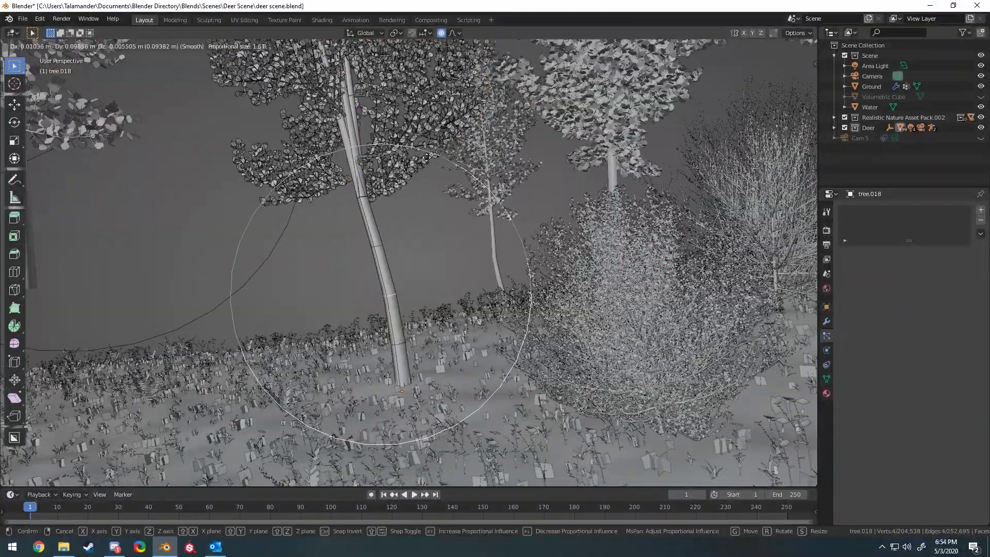
click(442, 150)
key(ctrl+z)
middle_drag(465, 183, 339, 199)
key(Tab)
scroll(370, 144, down, 5)
Shrink one tree slightly and rotate another around its vertical axis
click(461, 211)
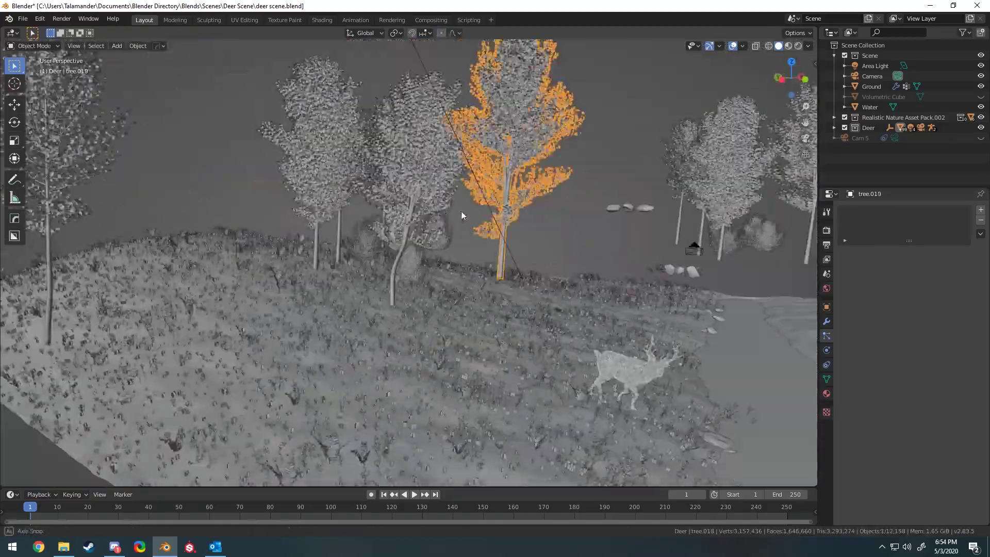
scroll(500, 208, up, 3)
key(s)
click(295, 227)
scroll(296, 227, up, 3)
scroll(295, 228, down, 4)
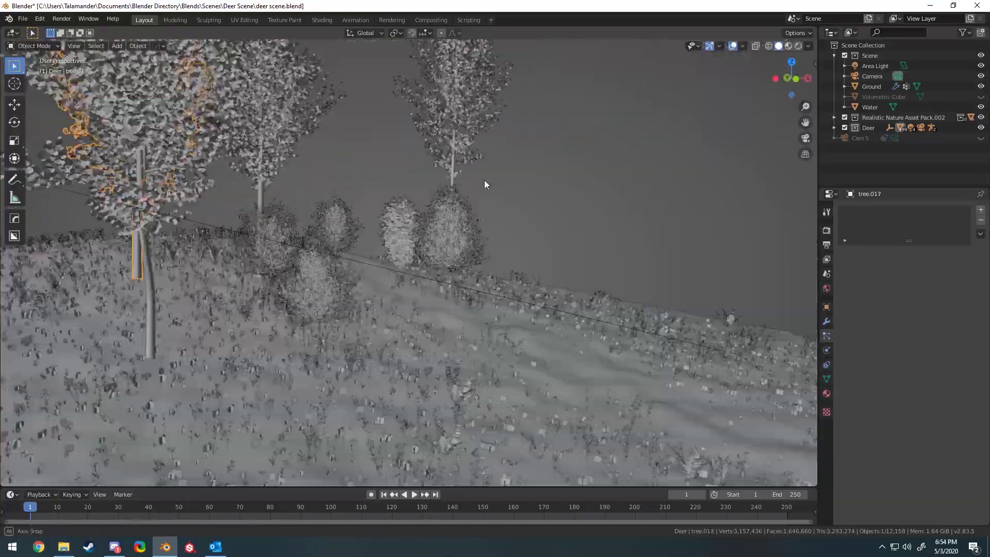
click(484, 180)
middle_drag(484, 180, 563, 198)
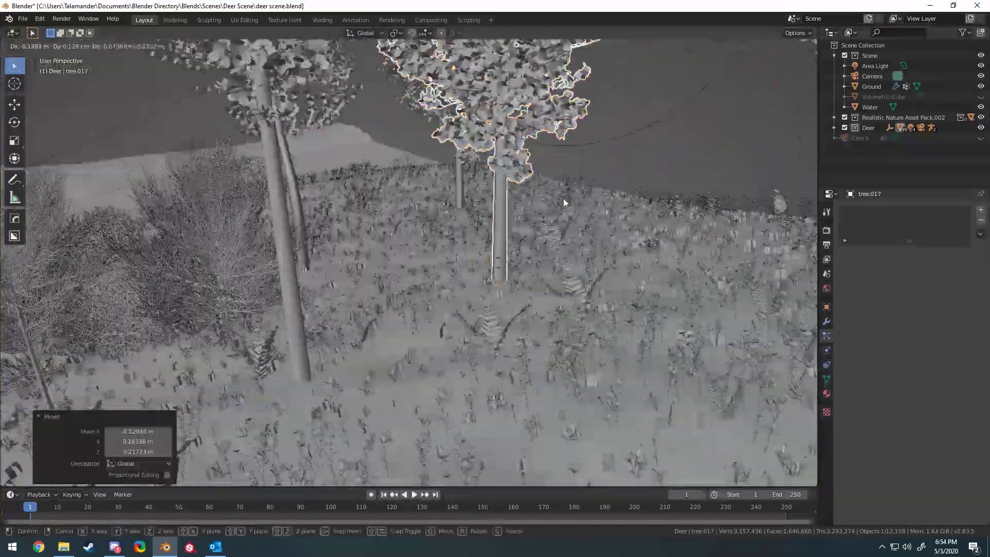
key(r)
Rotate and move the bush to a new spot, then return to the camera view
click(208, 382)
scroll(371, 332, down, 4)
click(371, 289)
scroll(341, 175, up, 4)
key(r)
click(340, 176)
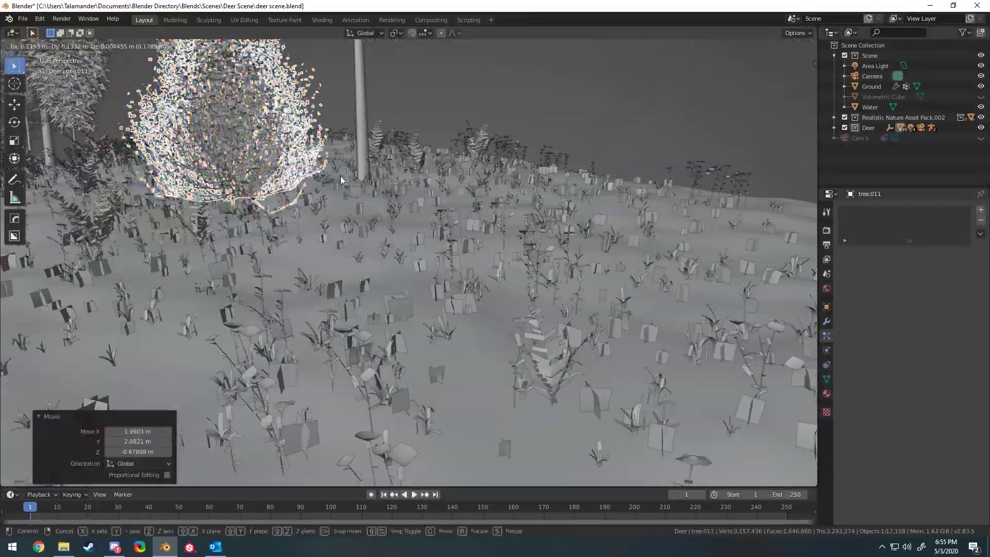
key(g)
click(505, 242)
key(KP_0)
Preview the night scene in Rendered shading through the camera, then return to Solid
key(alt+a)
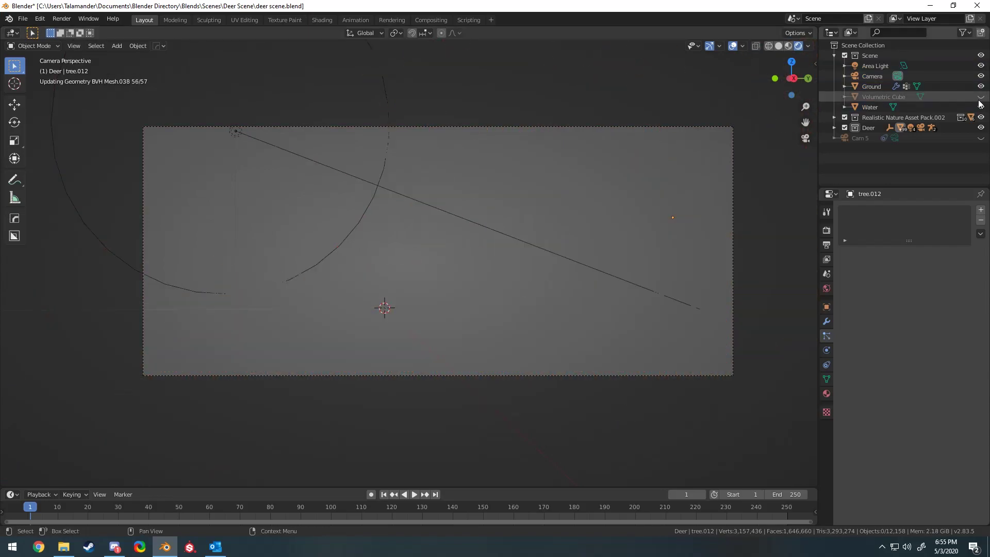
key(z)
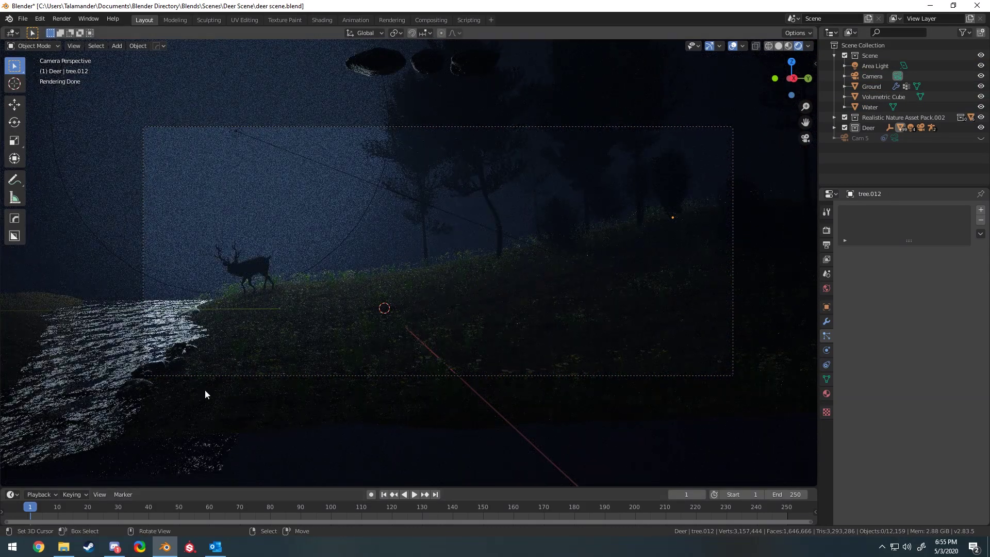
key(z)
click(556, 60)
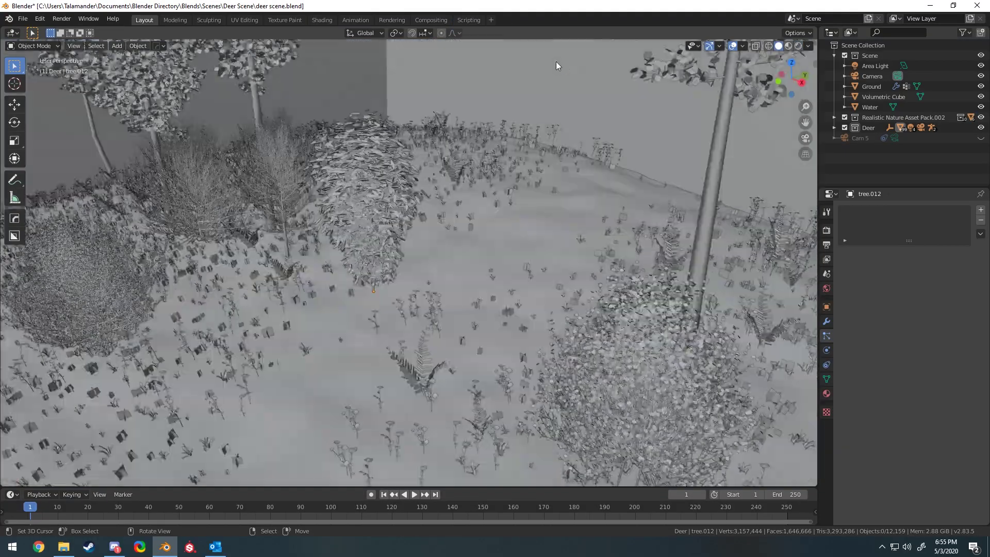
mouse_move(555, 61)
middle_down()
mouse_move(486, 236)
mouse_move(418, 259)
mouse_move(464, 217)
mouse_move(464, 232)
mouse_move(429, 270)
mouse_move(327, 241)
middle_up()
Rotate a tree, duplicate it and check the result in Rendered shading
key(r)
click(513, 198)
key(shift+d)
click(439, 257)
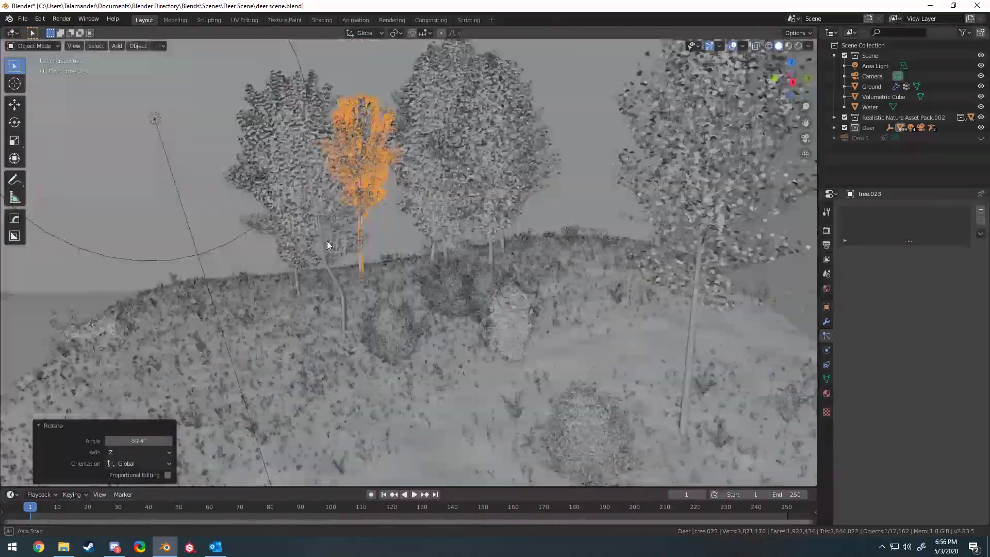
key(z)
click(940, 98)
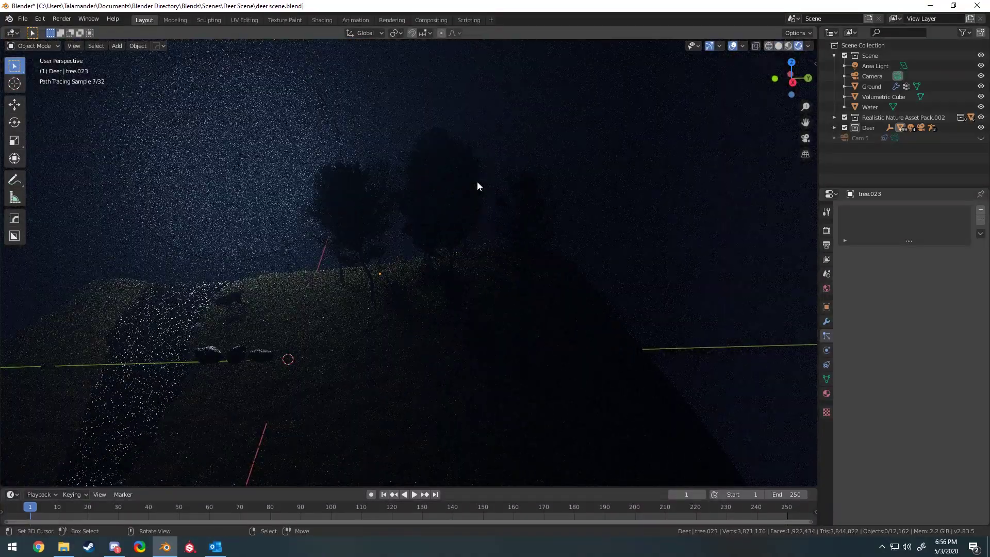
key(z)
click(527, 236)
Duplicate a slope tree and position the copy on the hillside
middle_drag(528, 231, 306, 271)
click(307, 271)
key(shift+d)
click(392, 217)
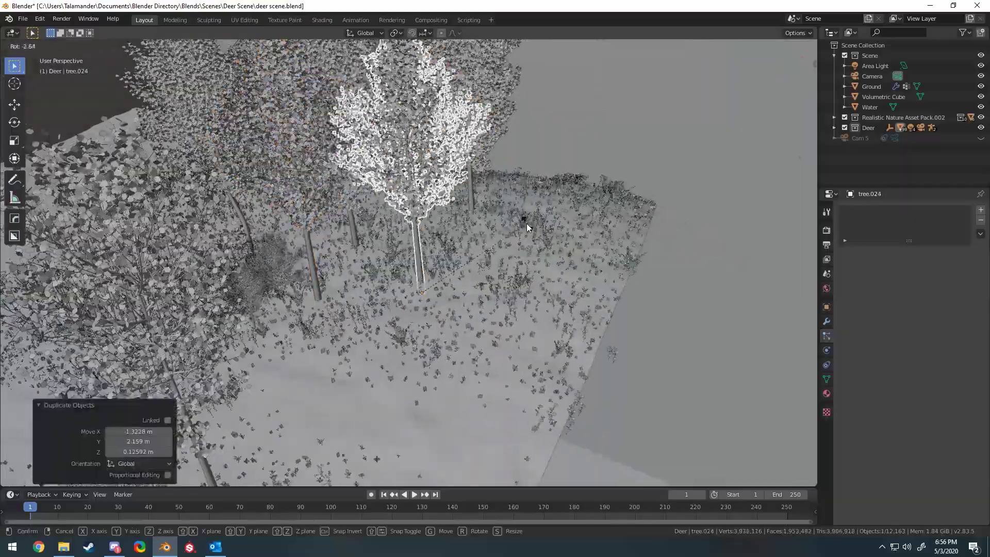
key(g)
middle_drag(506, 221, 389, 279)
click(388, 279)
Duplicate another tree, enlarge it a little, and move one more tree
key(shift+d)
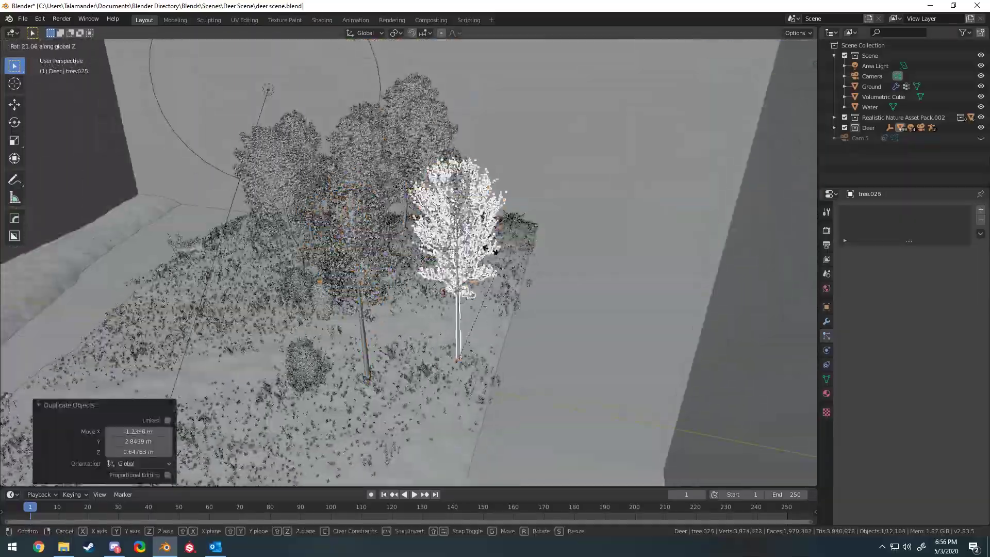
click(317, 308)
key(s)
click(278, 330)
mouse_move(279, 330)
middle_down()
mouse_move(621, 308)
mouse_move(468, 327)
mouse_move(509, 289)
mouse_move(515, 268)
middle_up()
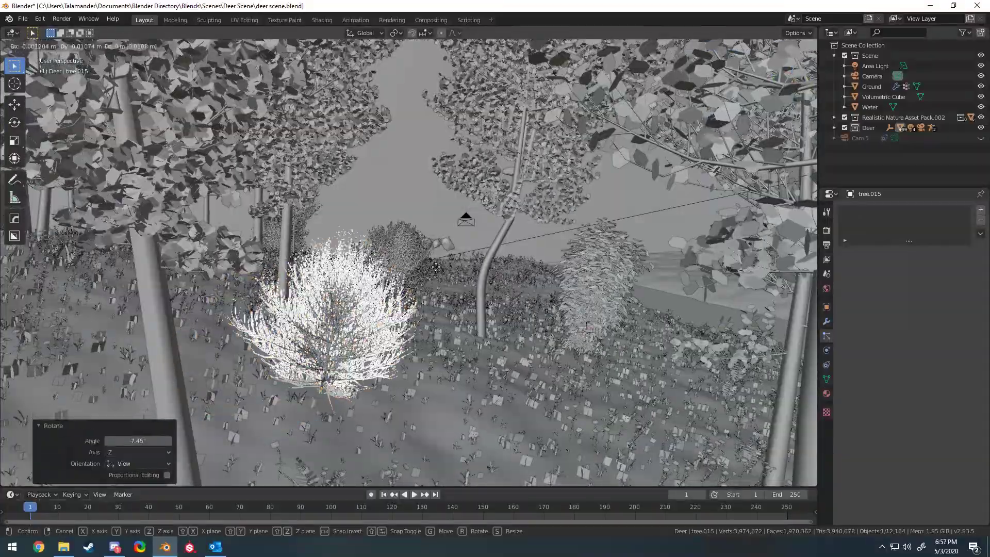
click(515, 269)
key(g)
click(539, 303)
Place two more tree duplicates, then select the fog cube and view through the camera
mouse_move(539, 304)
middle_down()
mouse_move(537, 239)
mouse_move(364, 239)
middle_up()
key(shift+d)
click(381, 320)
middle_drag(382, 320, 361, 248)
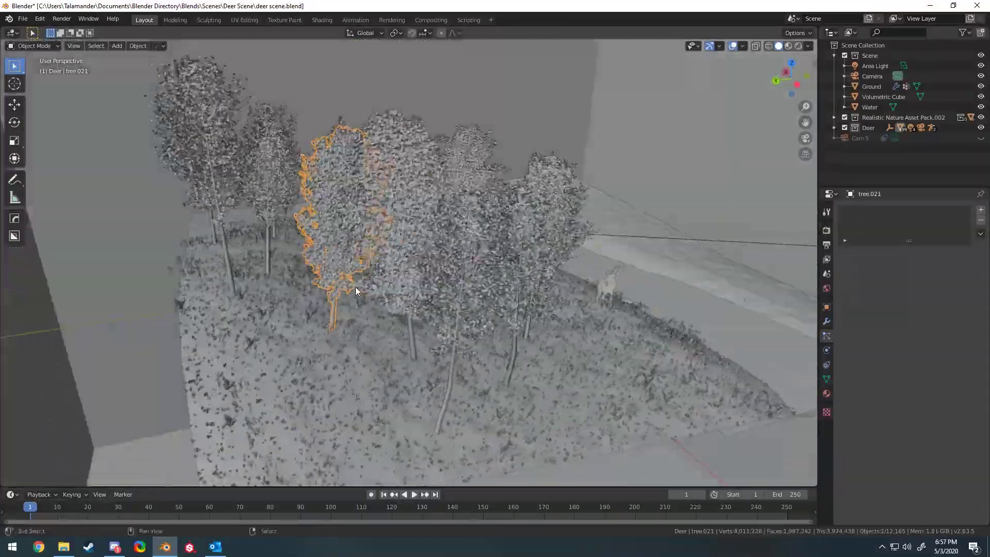
key(shift+d)
click(470, 285)
middle_drag(470, 285, 548, 89)
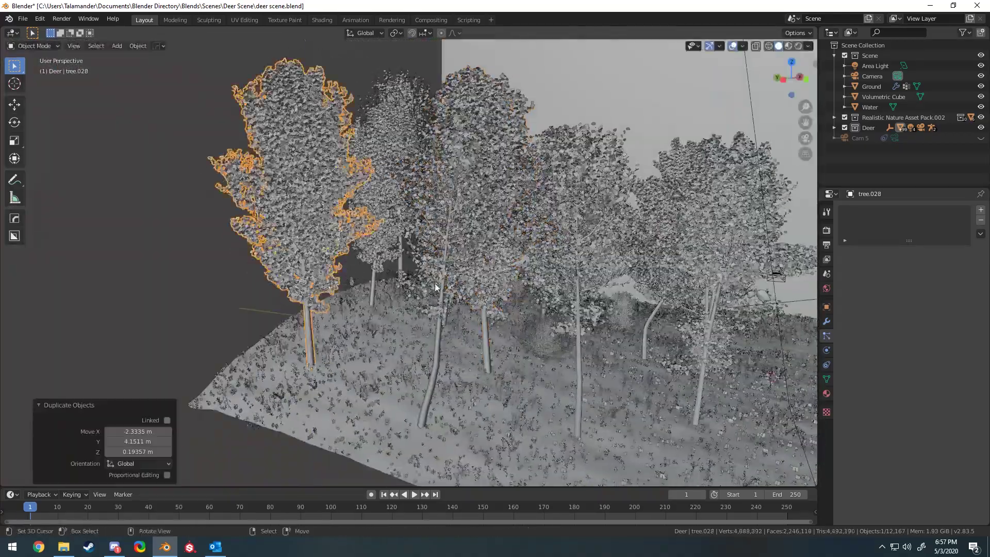
click(549, 88)
key(KP_0)
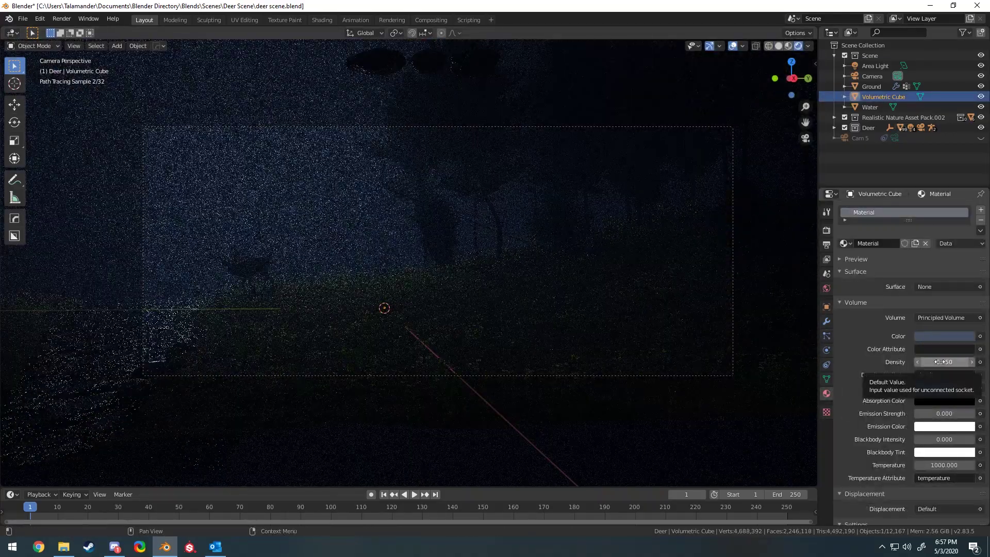
Set the fog's Principled Volume density to 0.070
key(BackSpace)
text(7)
key(Return)
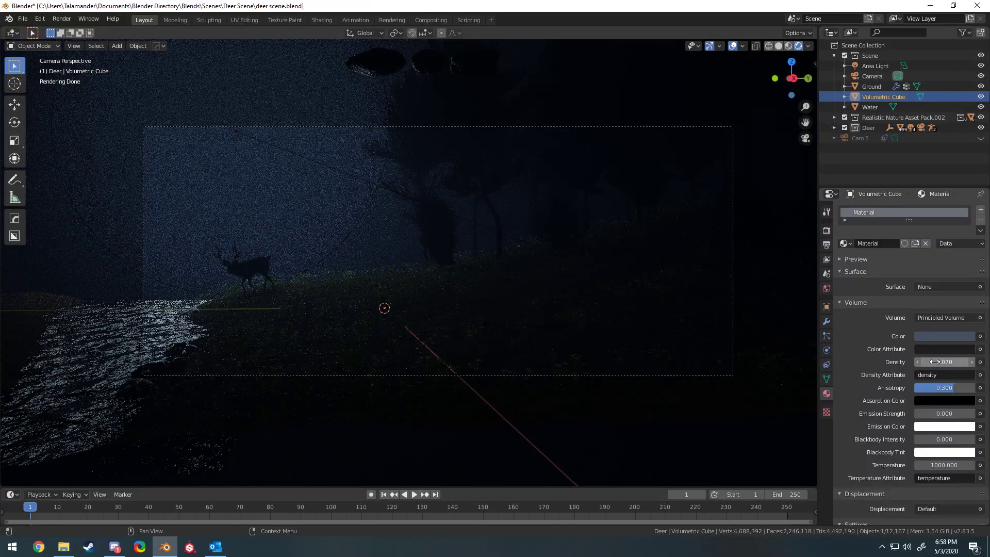
Switch to Solid shading and hide the Volumetric Cube to see the trees
key(z)
middle_drag(556, 230, 534, 267)
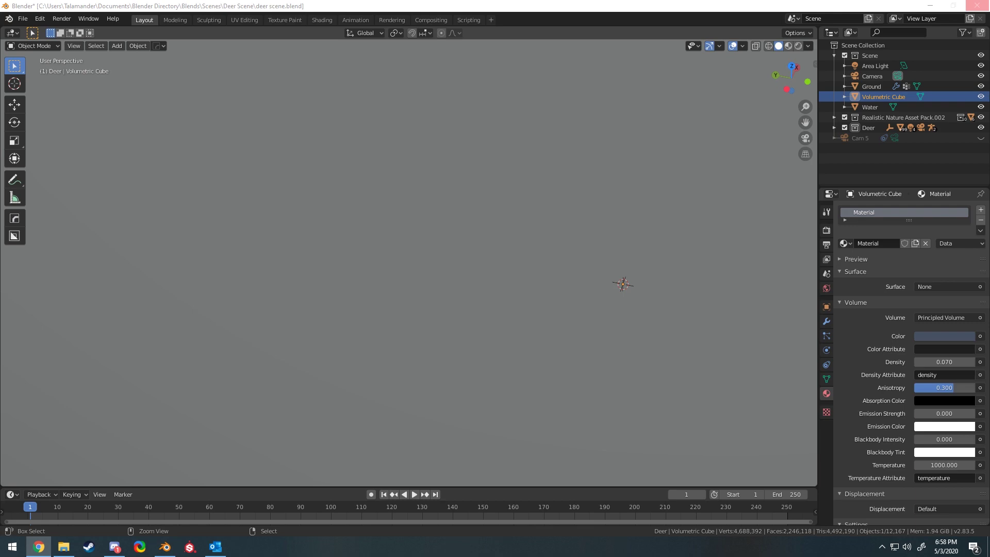
key(h)
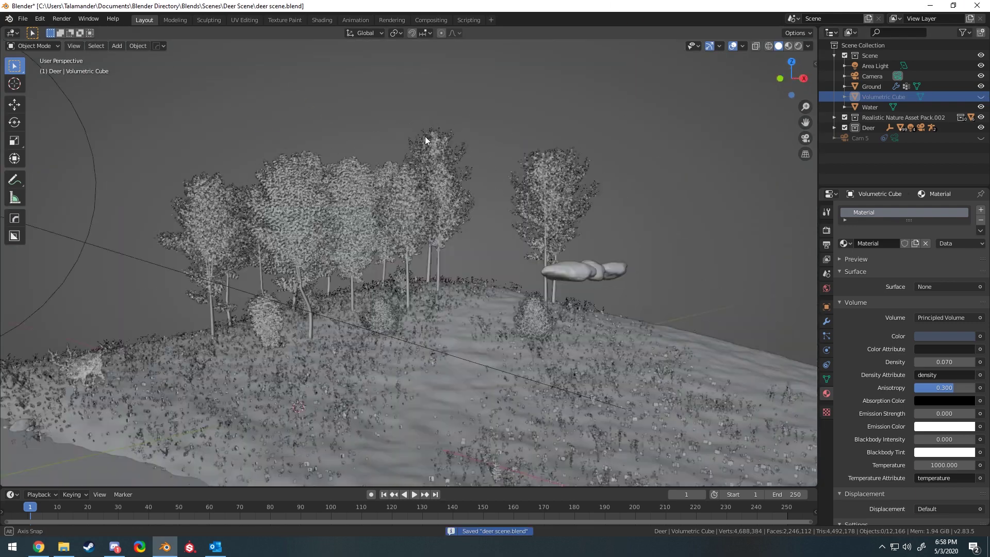
middle_drag(424, 136, 450, 191)
Rotate and move a couple of grove trees around their vertical axis
click(289, 207)
key(r)
click(299, 342)
mouse_move(299, 341)
middle_down()
mouse_move(246, 280)
mouse_move(425, 275)
middle_up()
key(g)
click(593, 276)
key(r)
click(373, 387)
mouse_move(372, 386)
middle_down()
mouse_move(309, 309)
mouse_move(326, 277)
middle_up()
Rotate another tree twice and move it to a new position
click(201, 340)
key(r)
click(328, 318)
key(r)
click(328, 318)
key(g)
click(392, 216)
Zoom out over the whole terrain and save the scene
scroll(375, 221, down, 5)
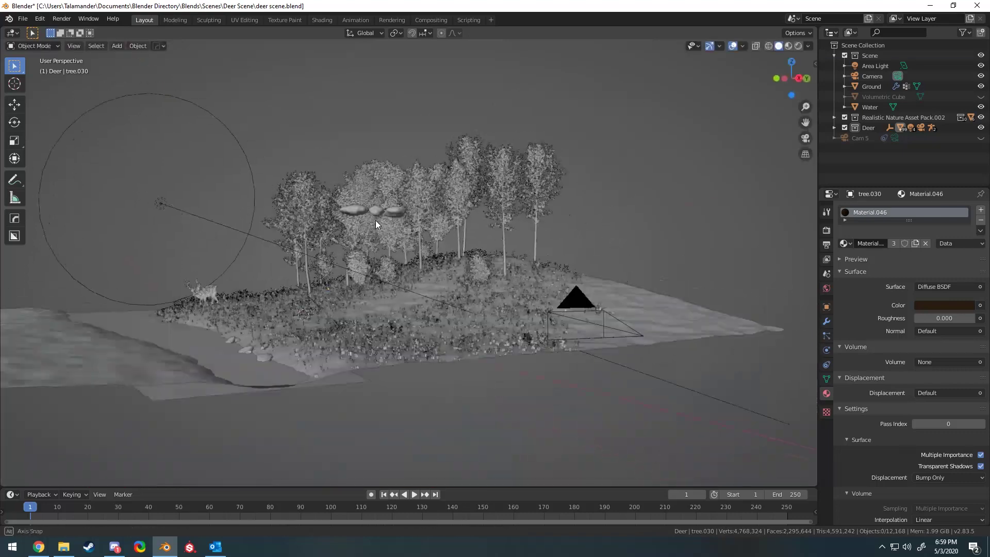
middle_drag(376, 221, 545, 268)
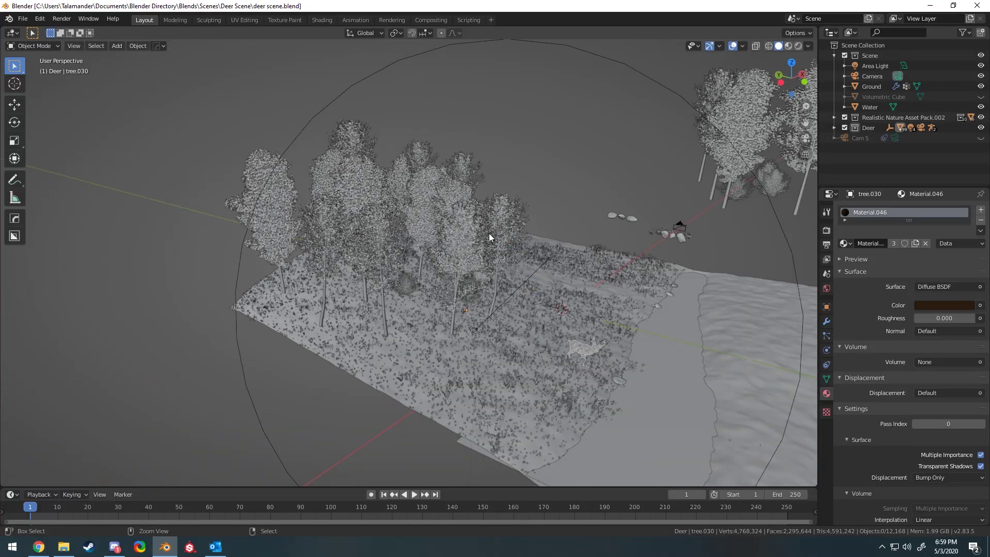
key(ctrl+s)
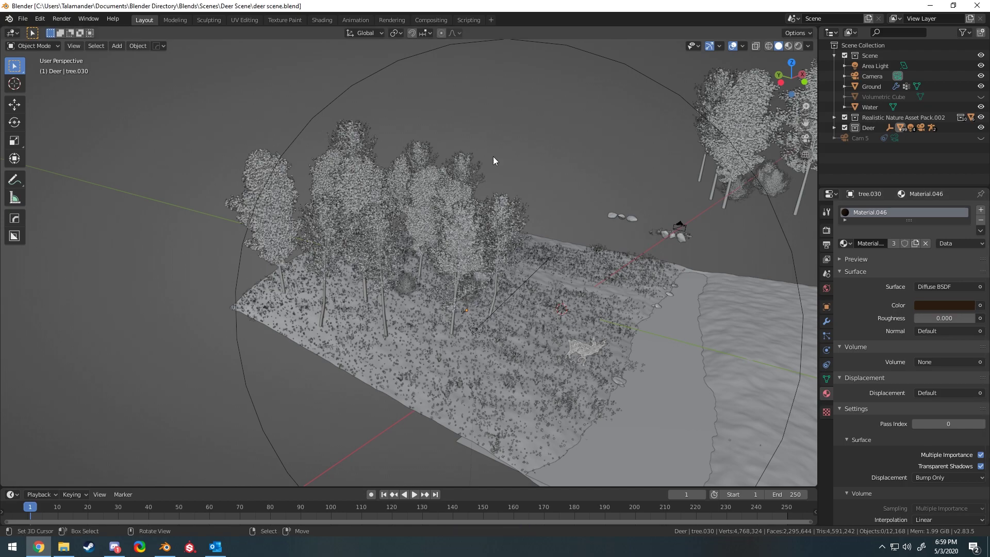
scroll(335, 257, up, 6)
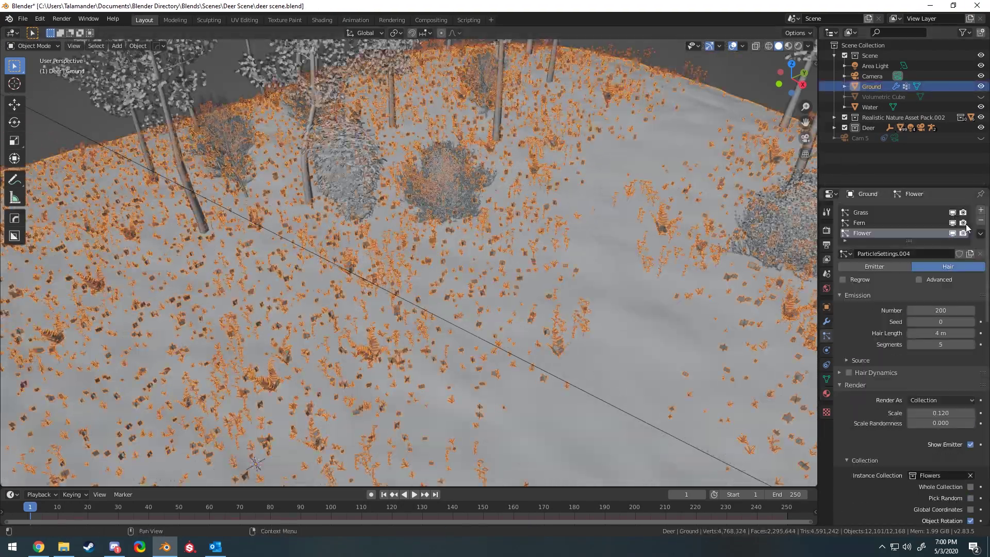
Add a fourth particle system on the Ground, rename it, set it to Hair and render as the Rocks collection
click(980, 211)
double_click(893, 243)
text(Tovkds)
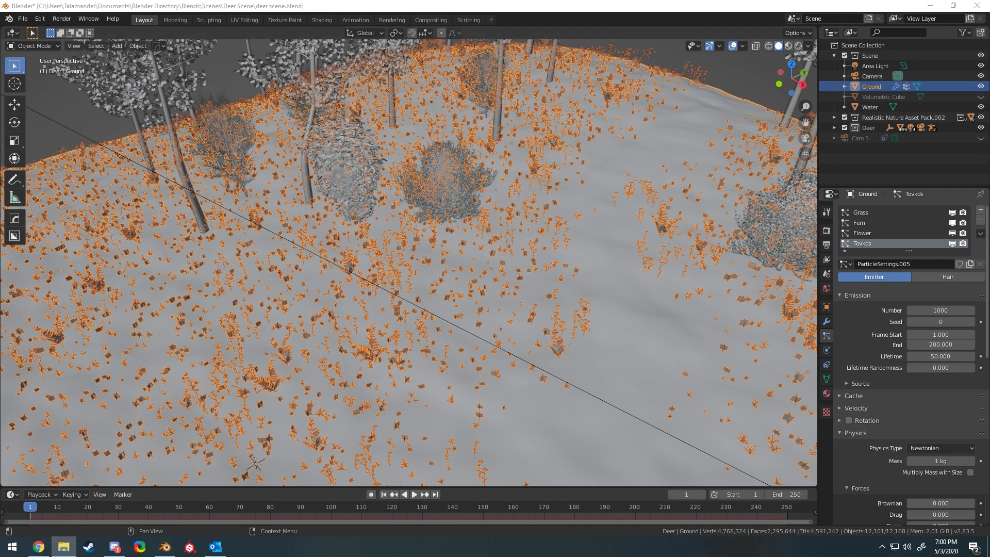
key(Return)
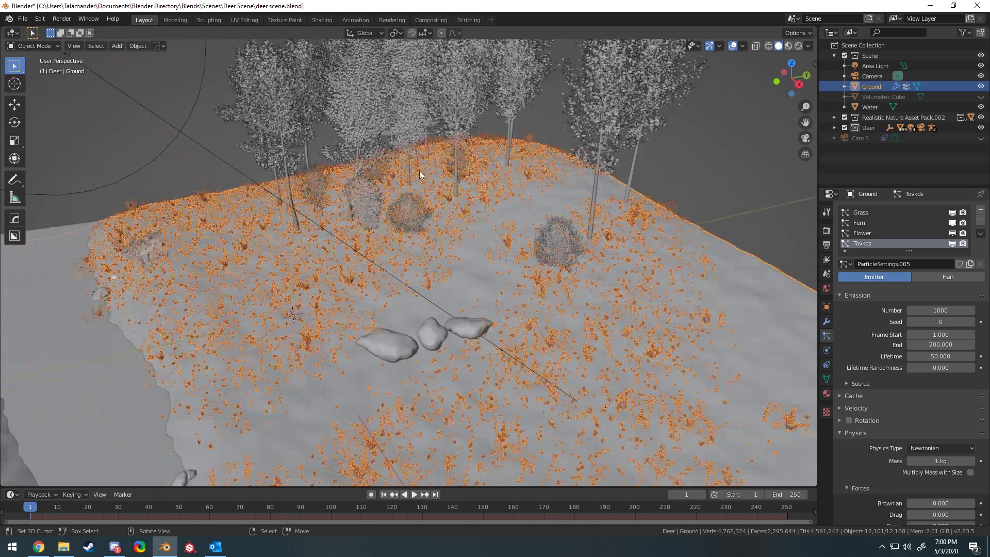
click(948, 276)
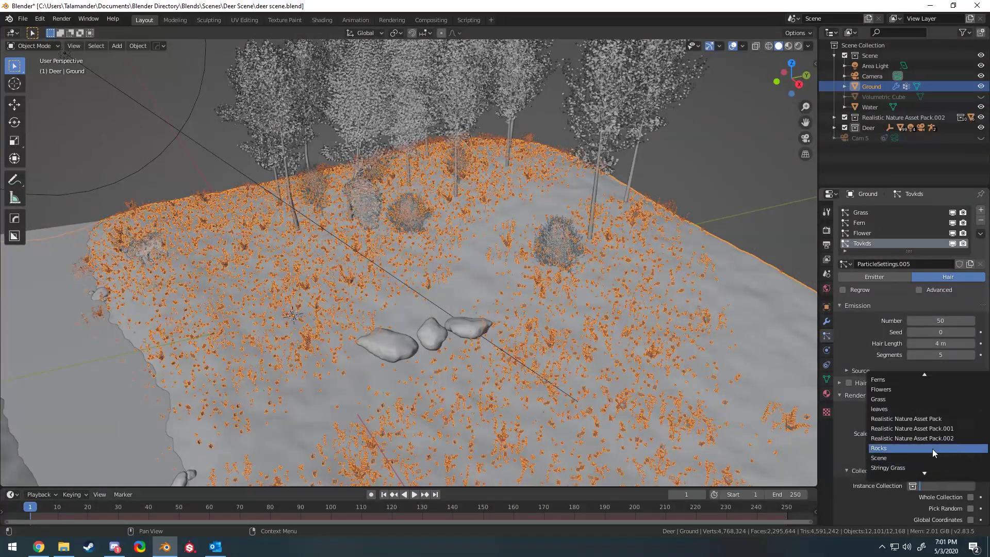
click(932, 448)
scroll(412, 258, up, 5)
Hide the grass, fern and flower particles, then set rock scale 0.230 and number to 53
click(952, 223)
click(952, 233)
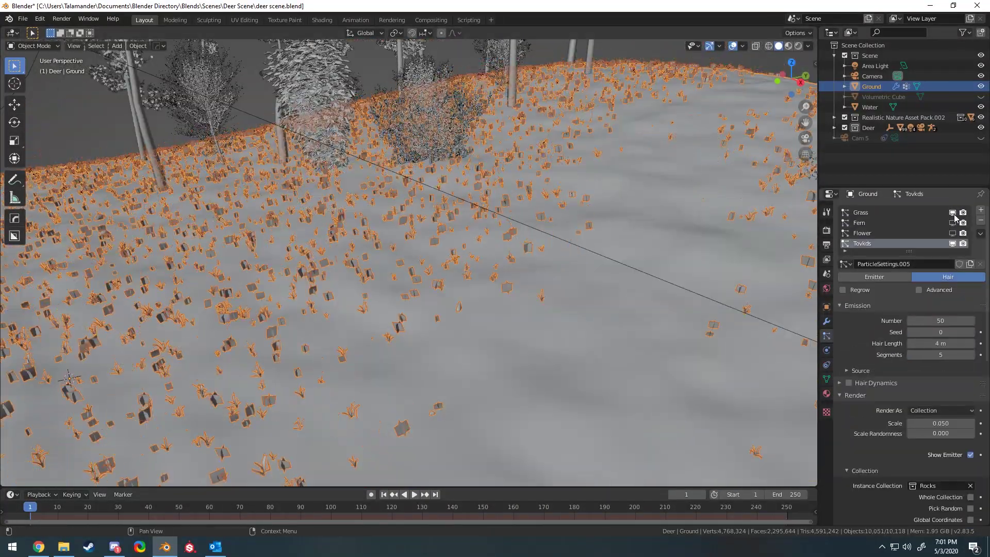
click(952, 213)
drag(940, 423, 964, 423)
scroll(594, 328, down, 5)
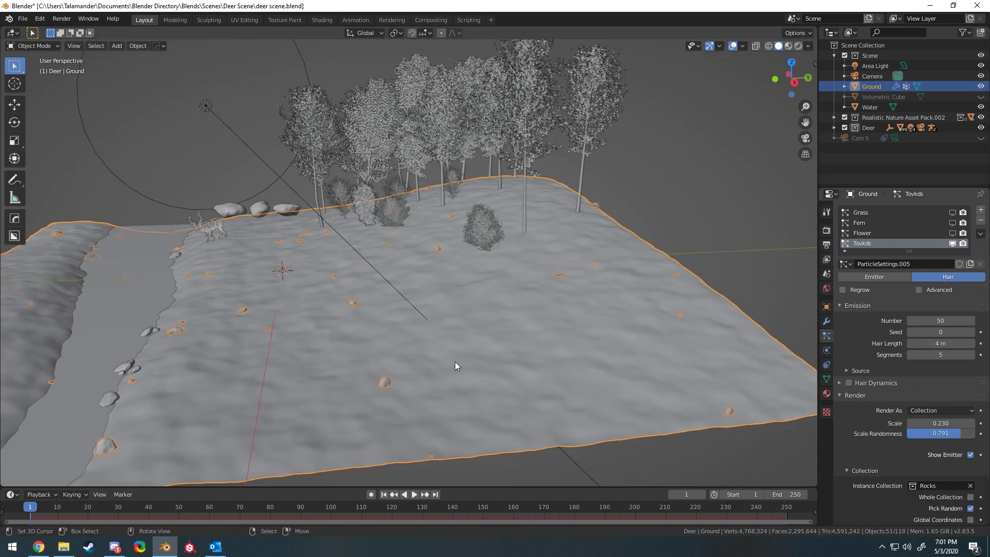
key(KP_0)
drag(941, 320, 964, 320)
scroll(917, 361, down, 5)
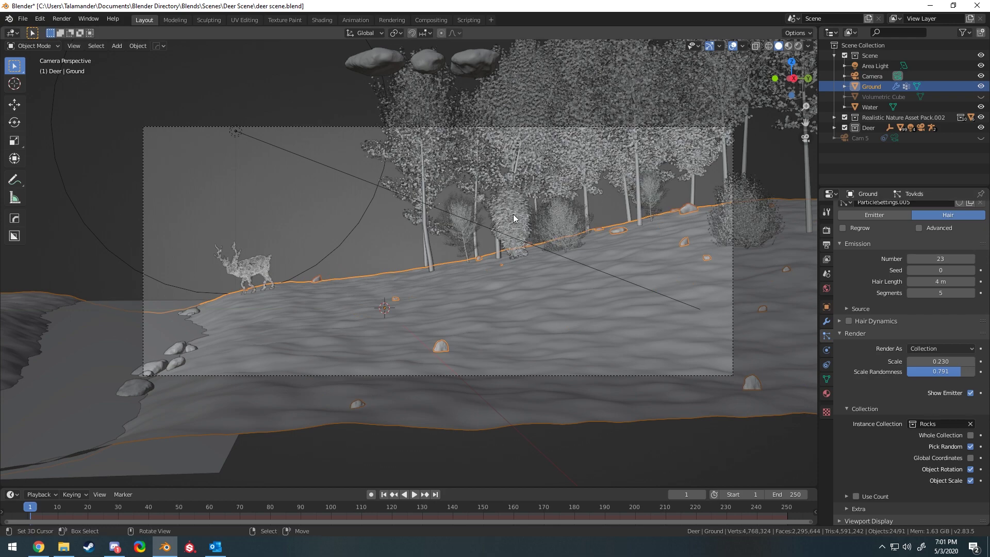
middle_drag(513, 215, 540, 200)
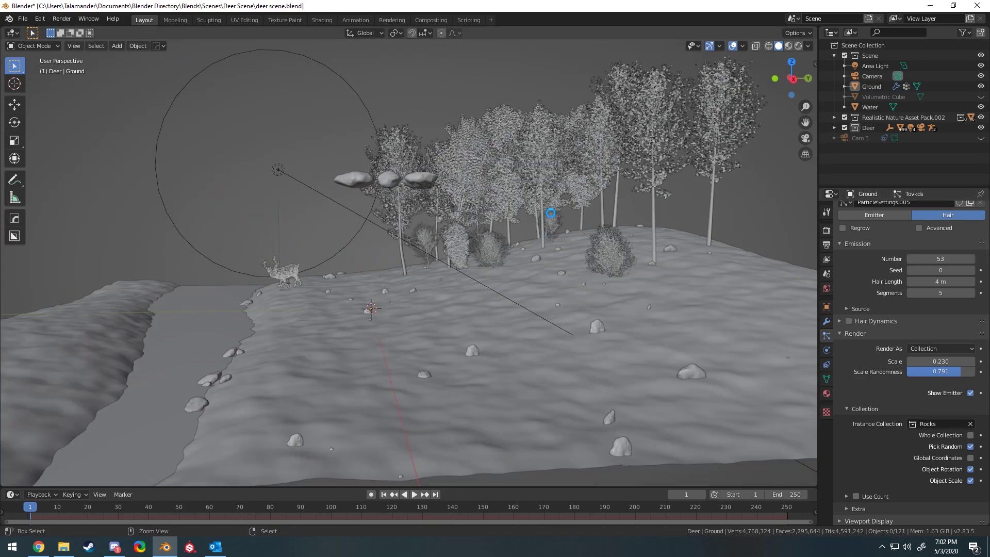
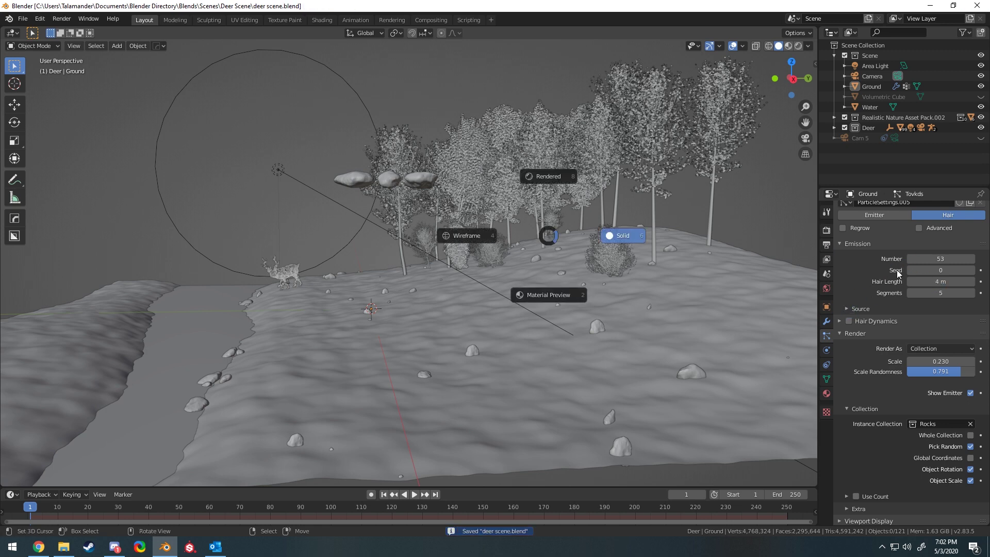
Preview the dark night scene in Rendered shading through the camera
scroll(918, 283, up, 3)
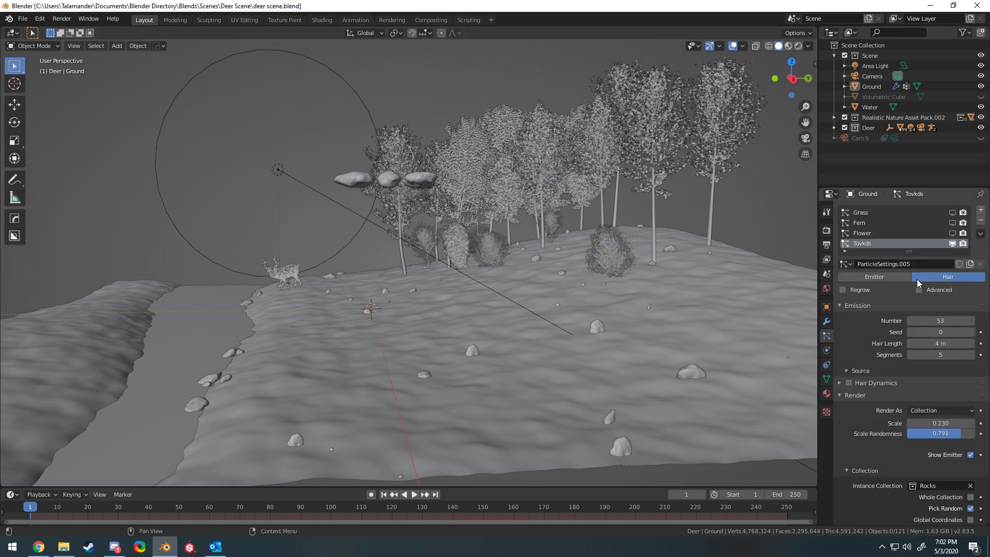
scroll(931, 376, down, 10)
middle_drag(599, 271, 485, 280)
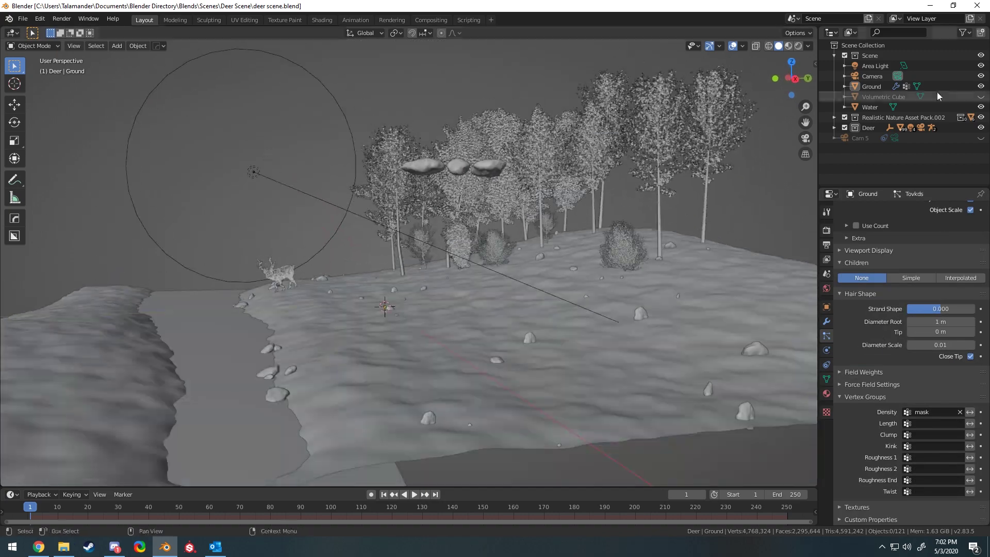
key(z)
click(481, 221)
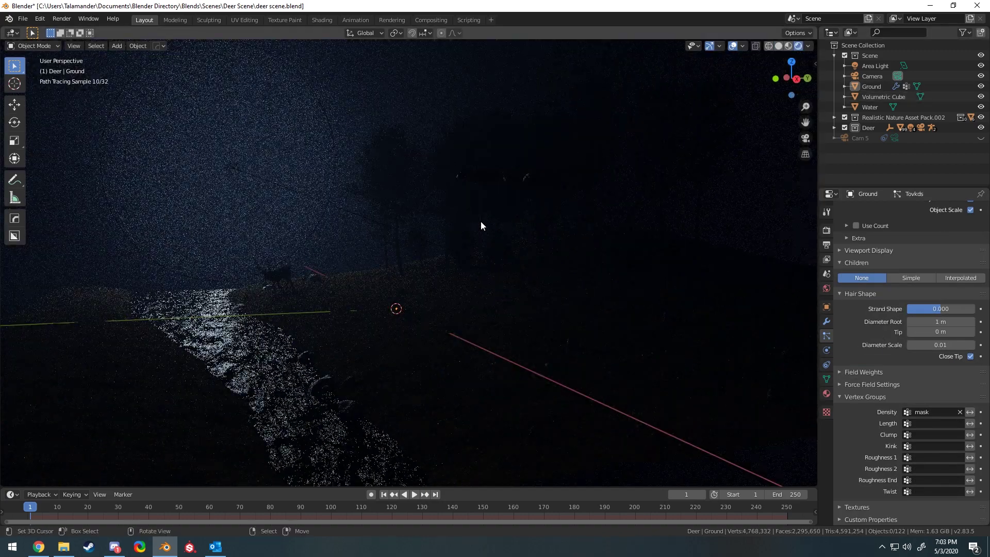
key(KP_0)
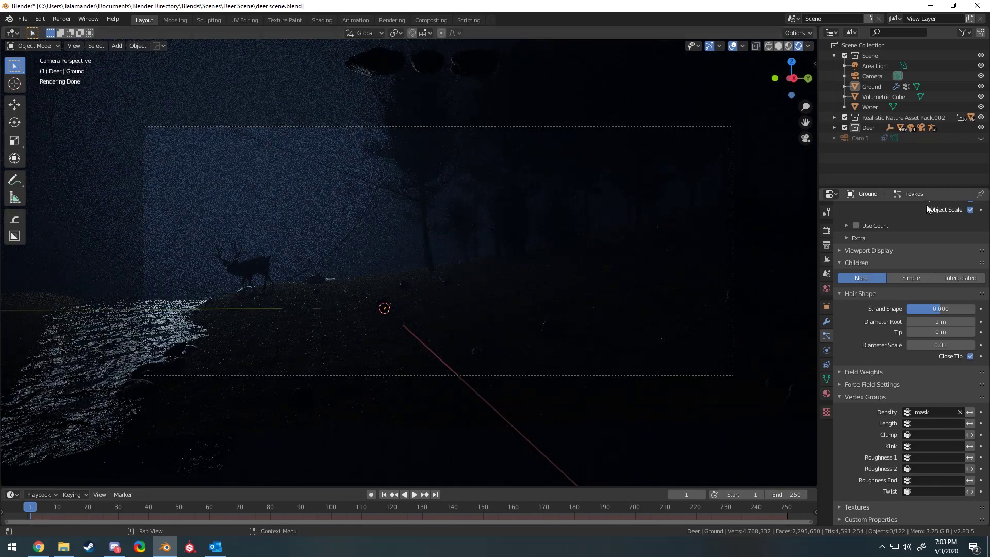
Return to Solid shading, hide the Volumetric Cube, and save deer scene.blend
scroll(907, 360, up, 10)
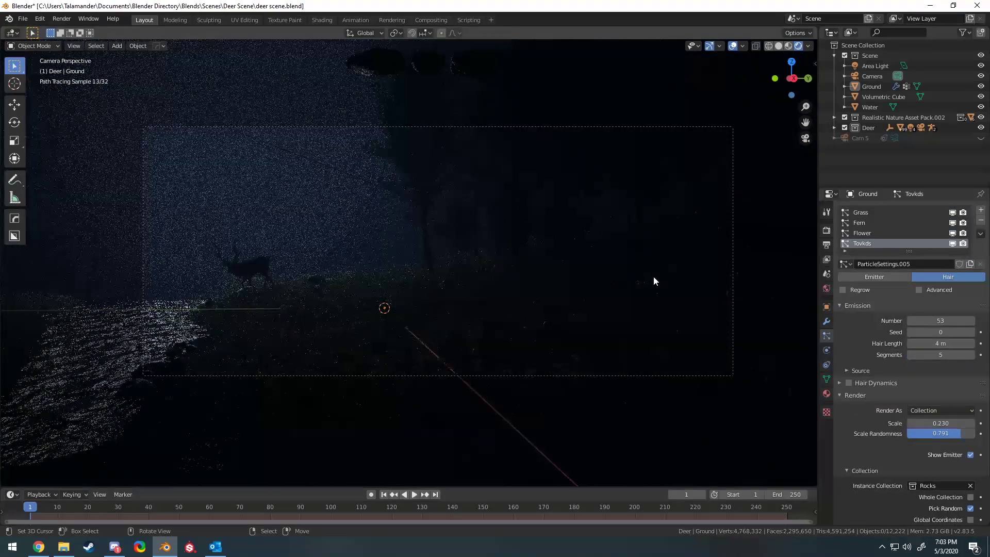
middle_drag(665, 263, 703, 220)
key(z)
click(658, 209)
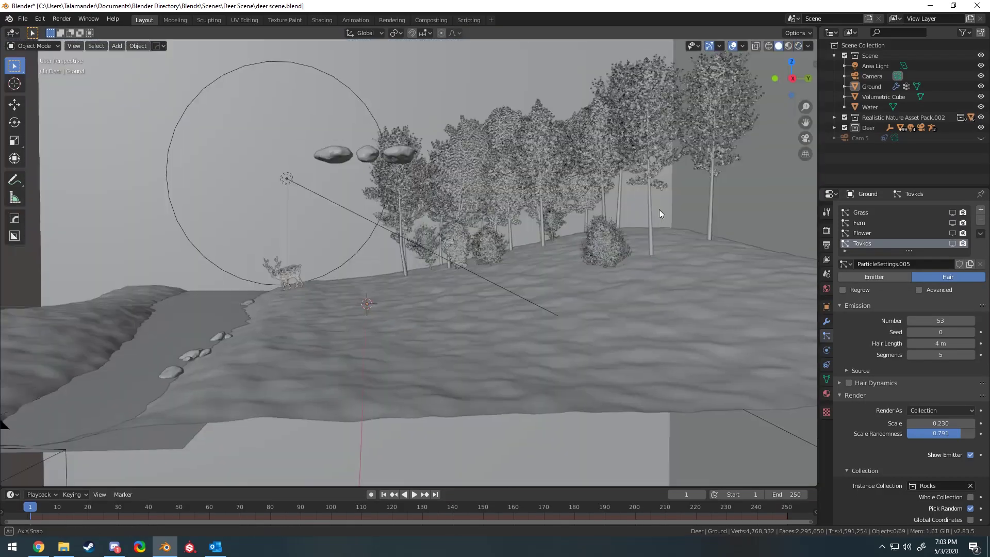
click(982, 97)
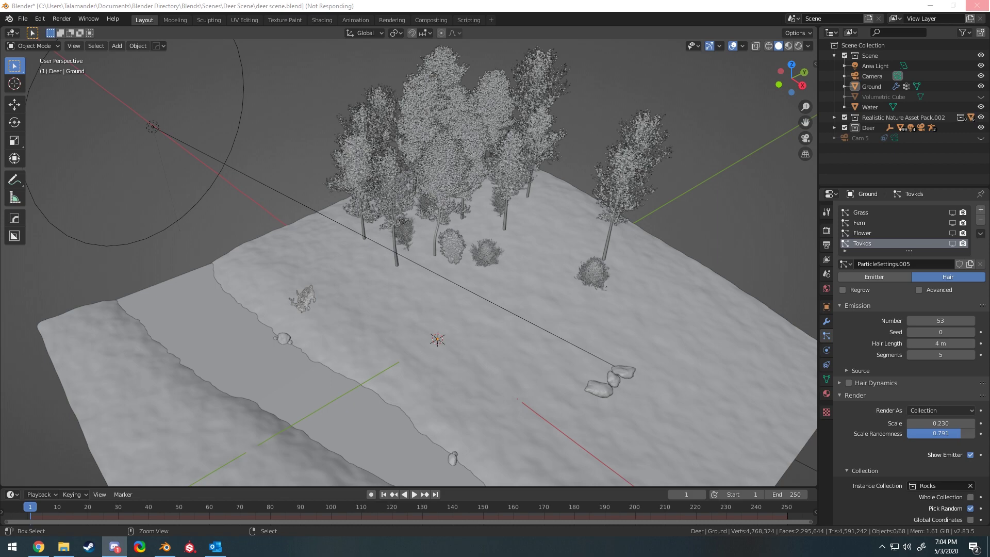
key(ctrl+s)
Append the cabin objects, attic through shed, from cabin.blend
middle_drag(567, 160, 464, 176)
key(shift+F1)
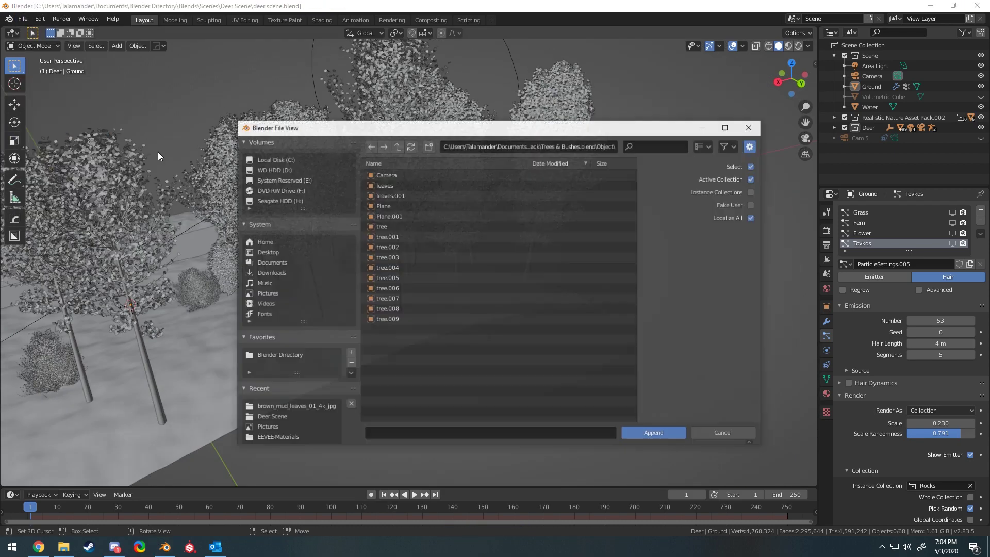
double_click(406, 194)
double_click(384, 236)
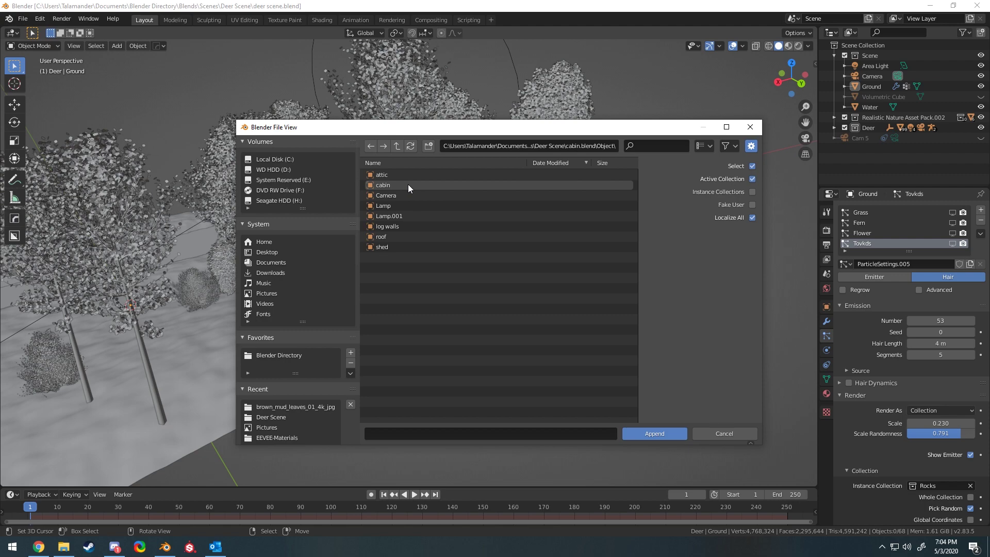
mouse_move(382, 174)
mouse_down()
mouse_move(396, 206)
mouse_move(392, 246)
mouse_up()
click(658, 434)
Delete the appended extra lamp and frame the view on the log walls
middle_drag(515, 217, 567, 186)
key(x)
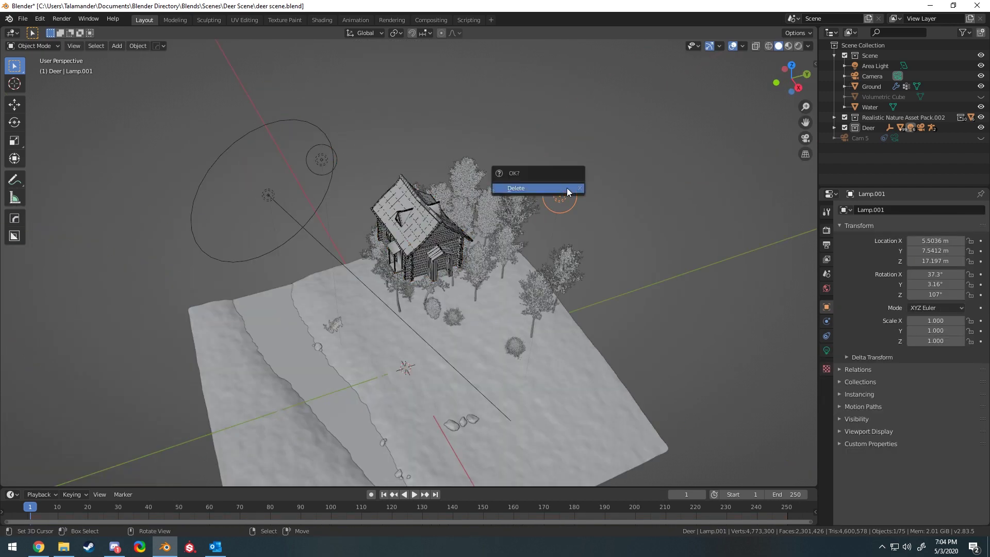
click(568, 186)
scroll(490, 130, up, 2)
scroll(489, 130, up, 1)
key(ctrl+z)
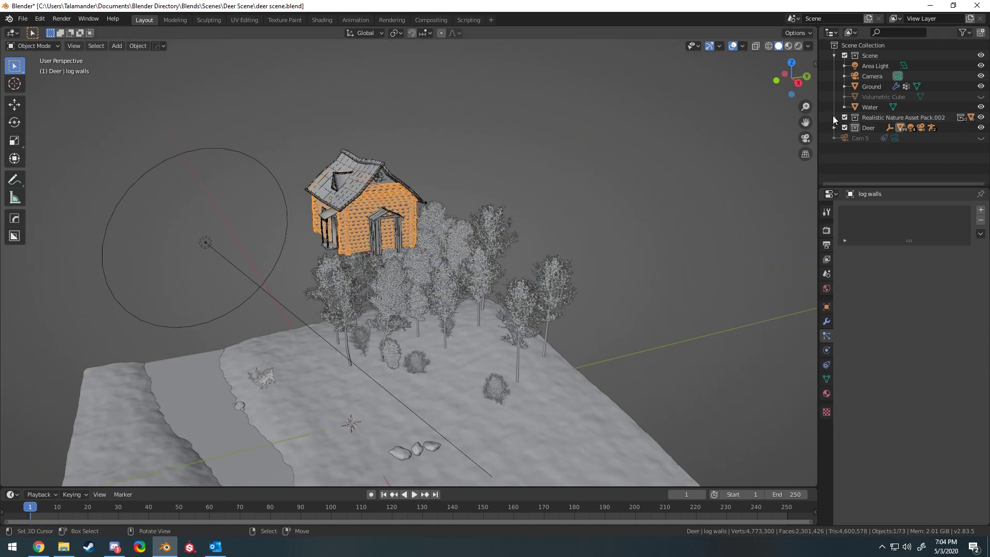
key(KP_Decimal)
key(KP_Decimal)
Move the cabin parts into a new collection named 'Cabin'
key(shift+z)
key(b)
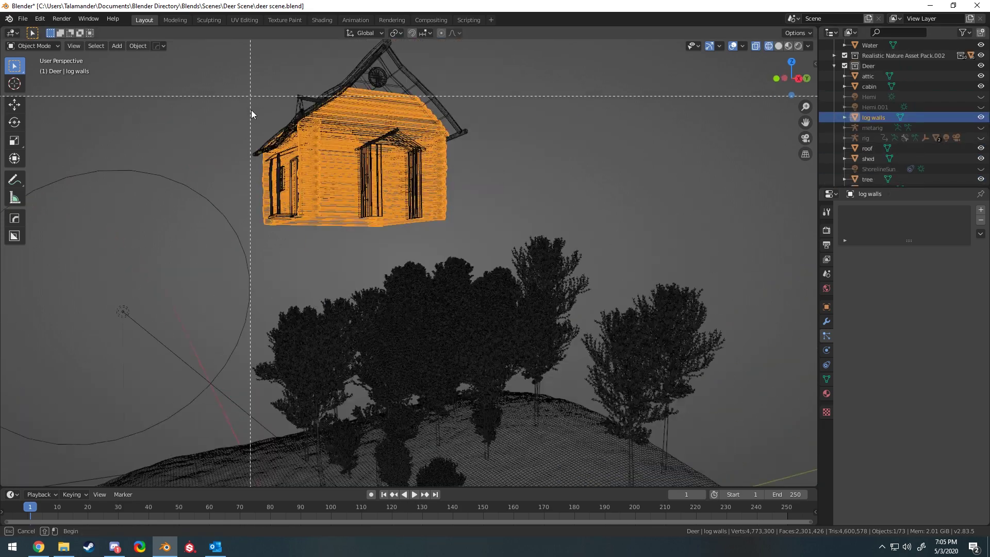
key(Escape)
scroll(895, 135, up, 3)
double_click(877, 166)
text(Cabin)
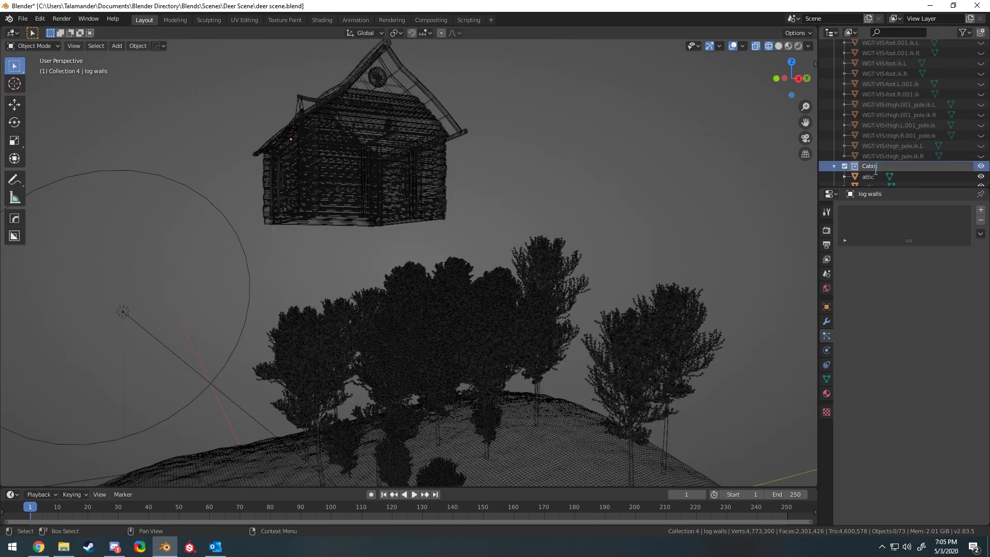
key(Return)
Return to Solid view, isolate the Cabin collection and select all its objects
key(shift+z)
click(845, 94)
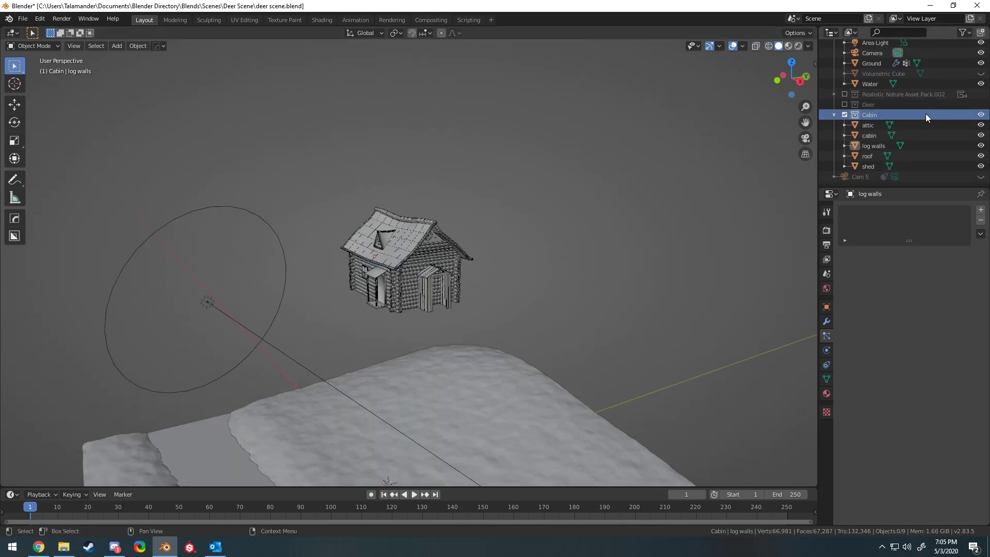
right_click(926, 115)
click(949, 186)
Shift the cabin along X, then along Y to fit the camera frame
key(g)
key(x)
click(389, 319)
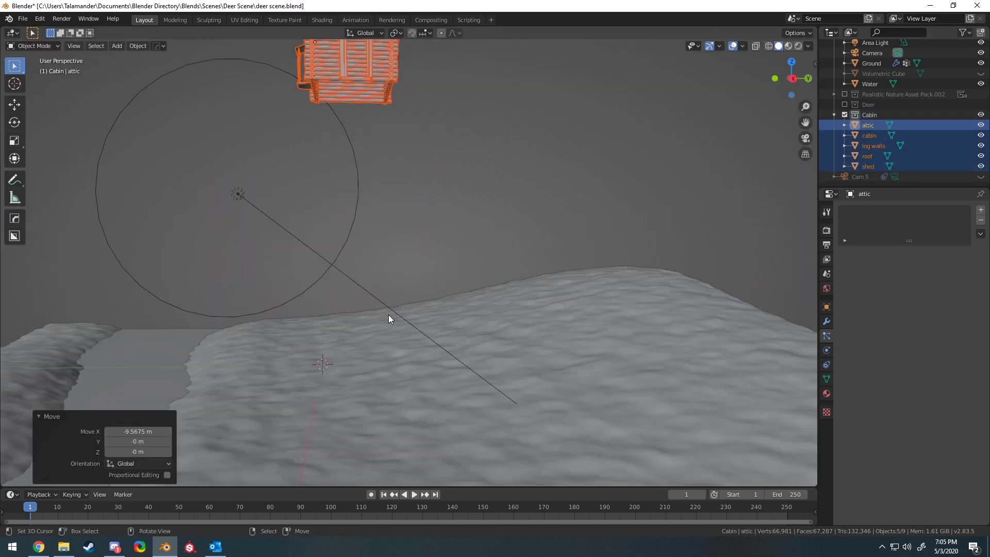
key(KP_0)
key(g)
key(y)
click(749, 264)
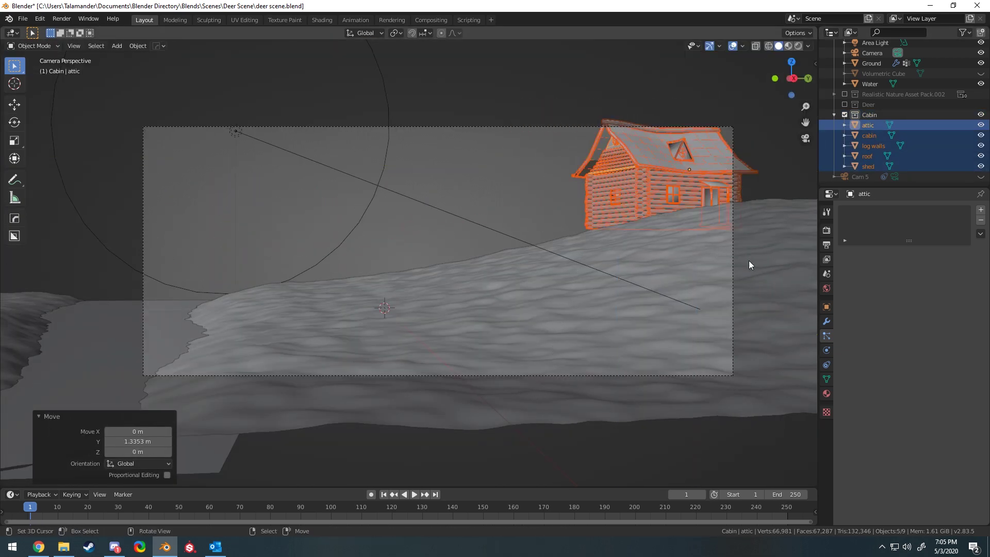
Restore the Realistic Nature Asset Pack.002 and Deer collections and preview the scene rendered
key(a)
key(alt+a)
click(843, 105)
click(844, 94)
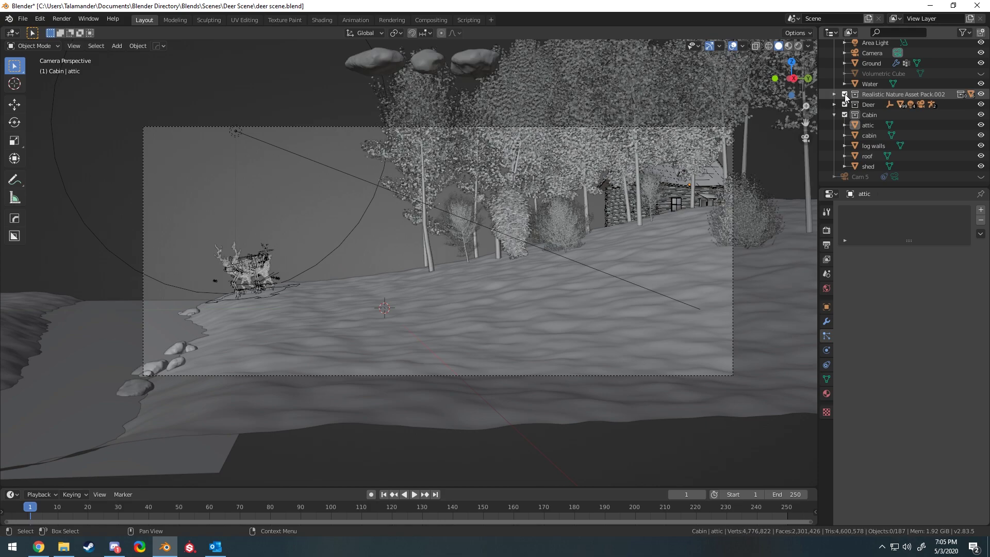
key(z)
click(466, 175)
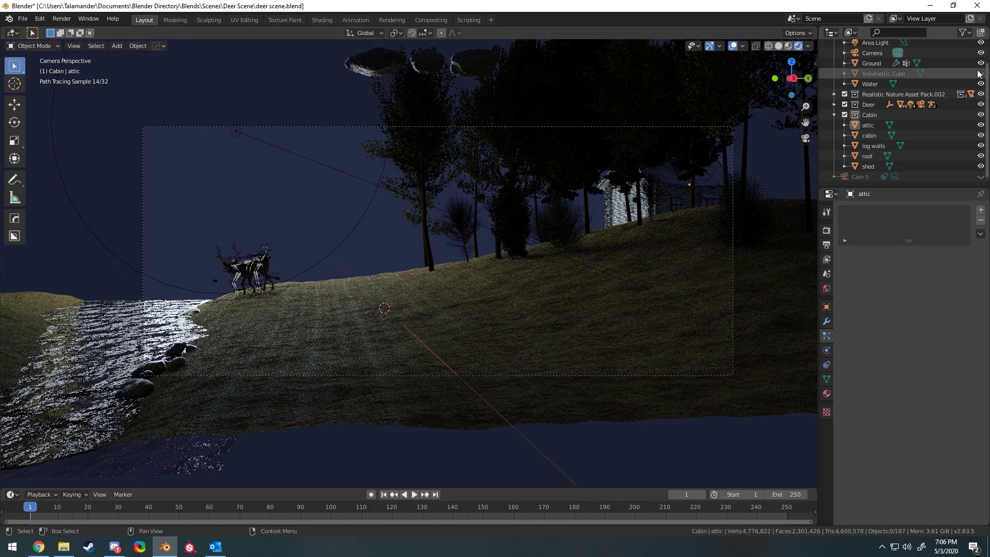
click(980, 73)
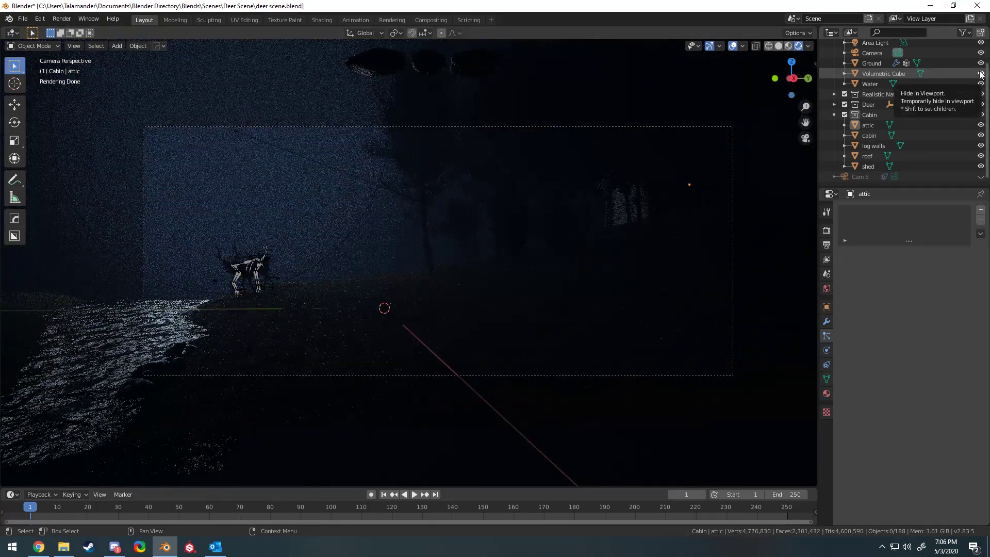
click(980, 73)
key(z)
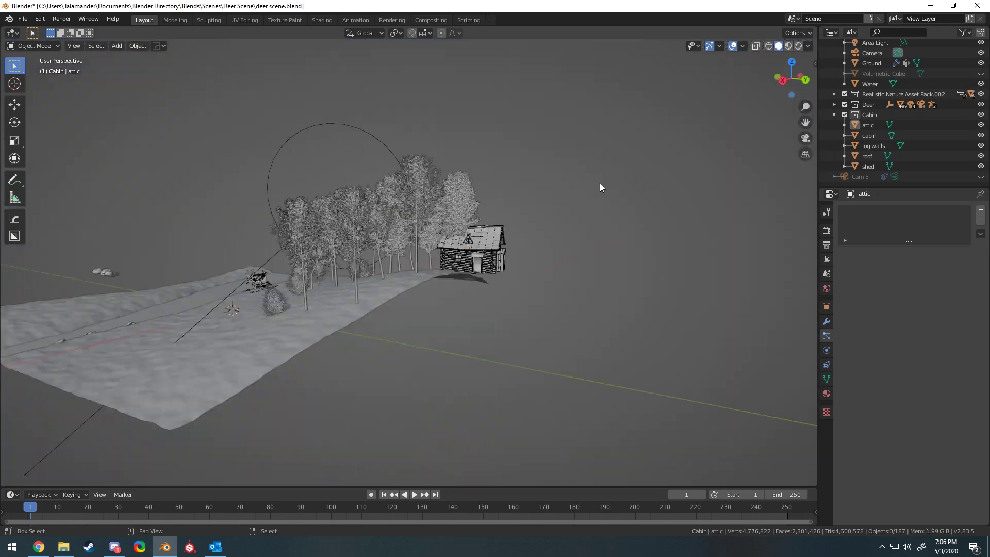
Move the tree objects into the Nature collection and exclude it
click(844, 94)
scroll(912, 119, down, 5)
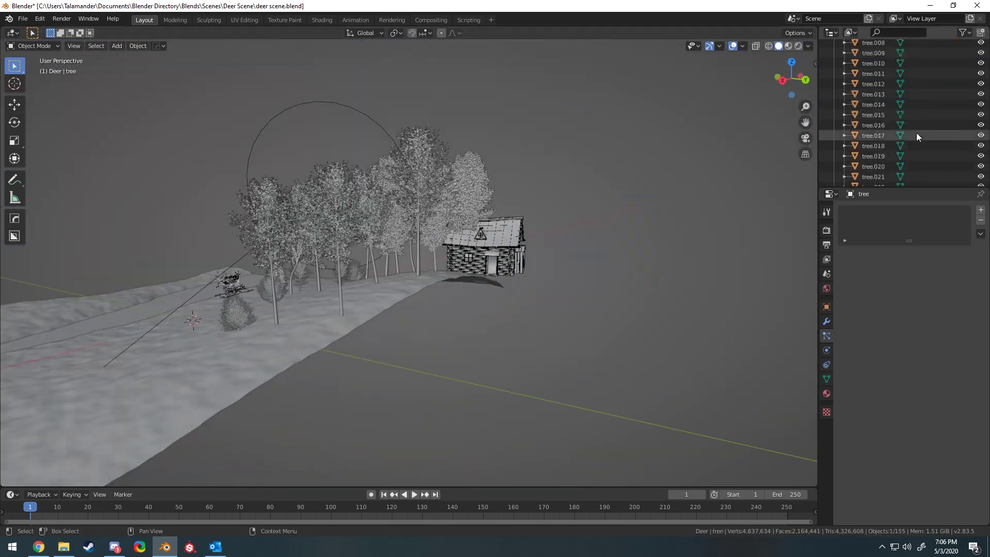
shift+click(895, 131)
drag(895, 131, 871, 117)
click(845, 127)
Exclude the Deer collection and zoom in on the cabin
click(420, 295)
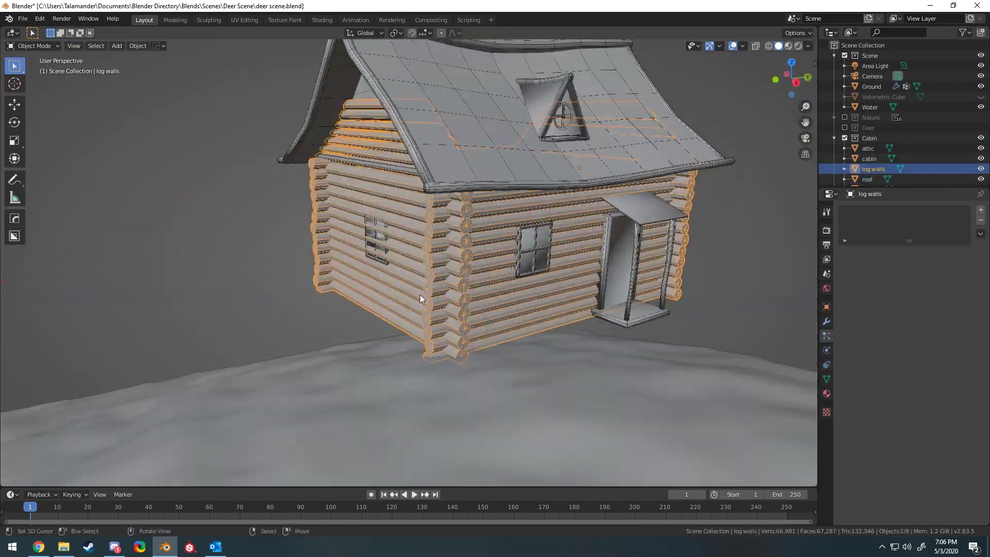
key(n)
key(z)
click(540, 214)
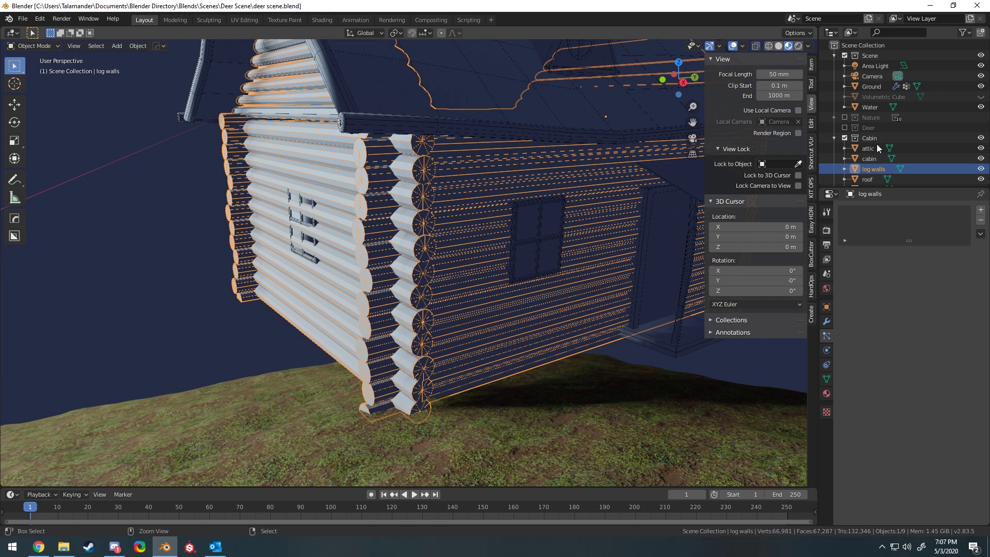
scroll(900, 159, down, 2)
Apply the CW Wood 'Wood grain r' material to the log walls via KIT OPS
click(811, 186)
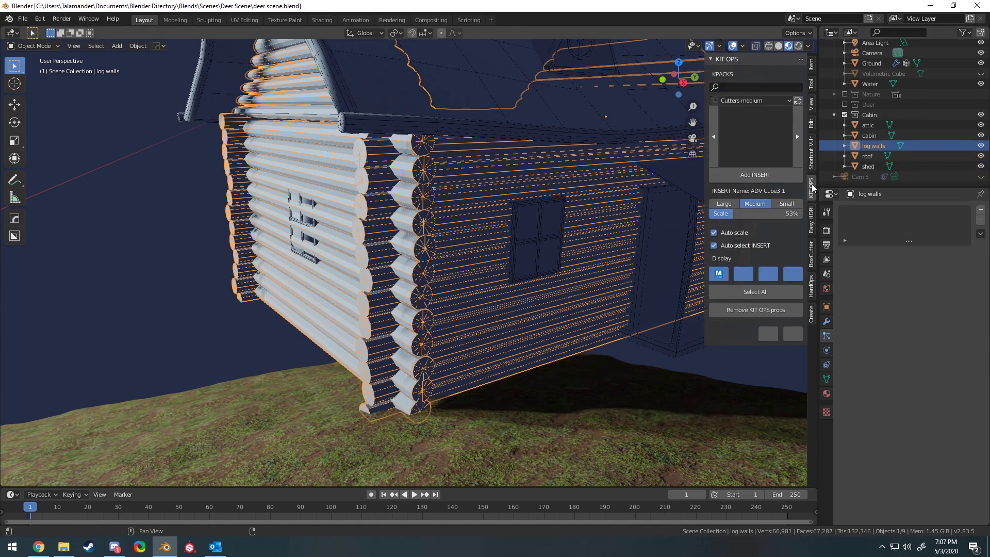
click(753, 100)
click(842, 236)
click(765, 134)
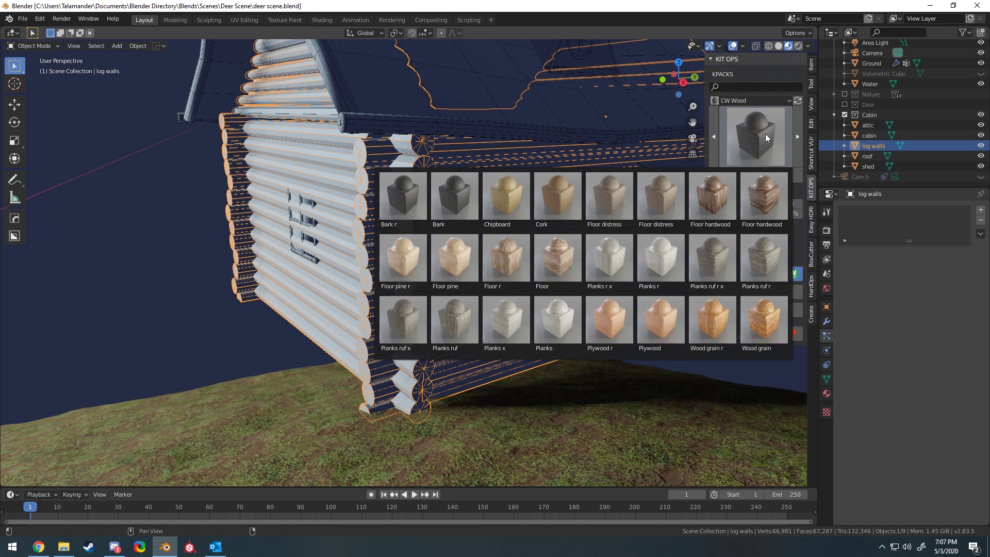
click(712, 320)
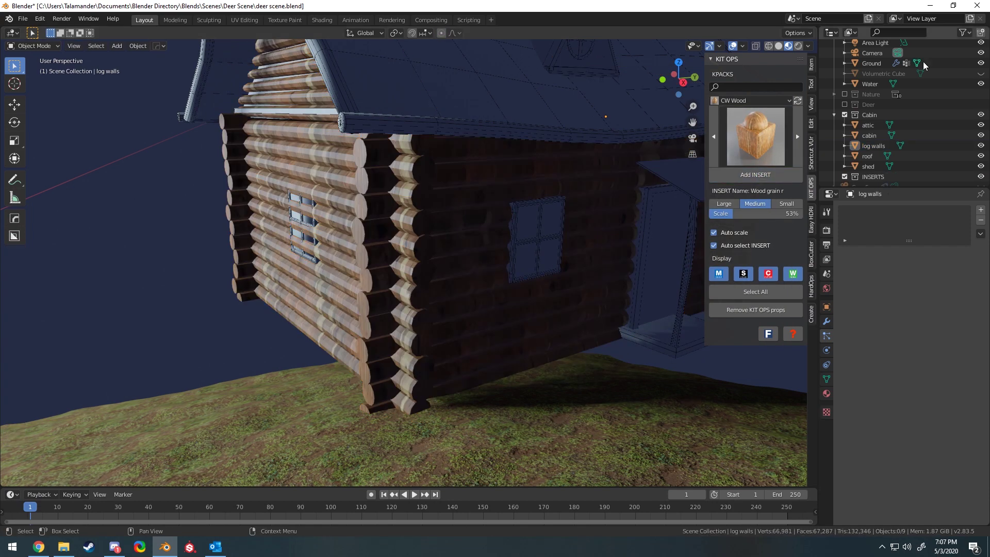
Apply 'Planks ruf x' to the main cabin body
click(869, 135)
key(KP_Decimal)
click(744, 138)
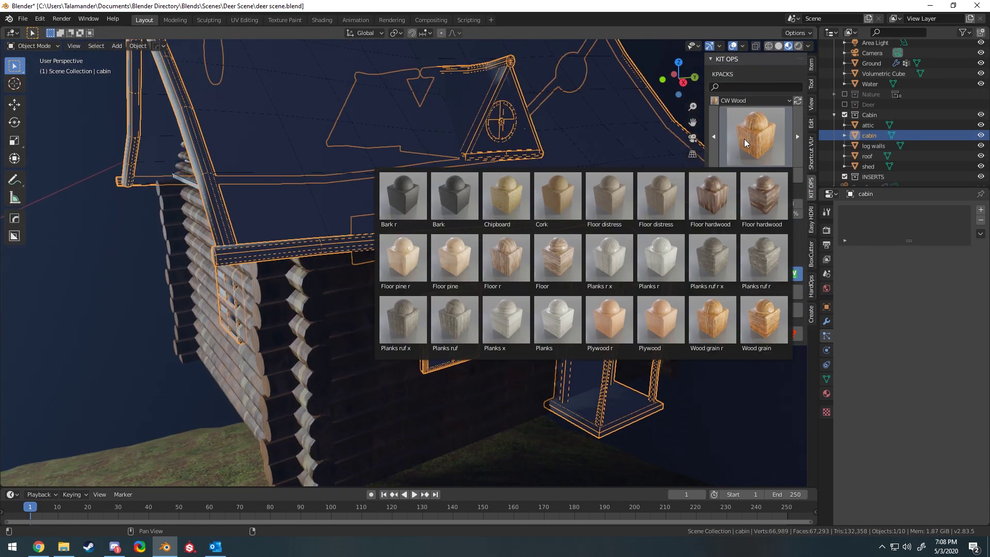
click(403, 317)
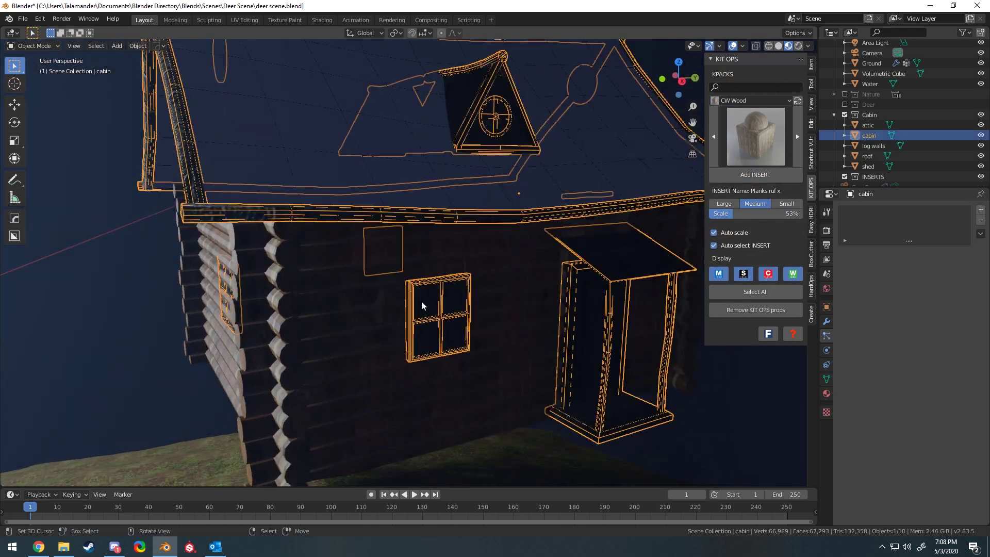
key(Tab)
Assign EK Real glass to the cabin's window faces
click(751, 100)
click(559, 201)
click(756, 136)
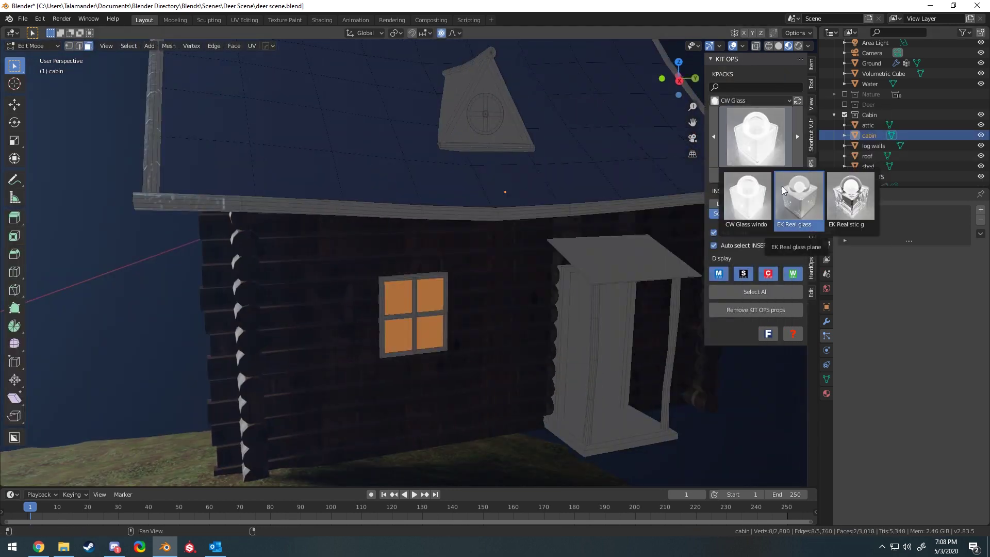
click(782, 190)
middle_drag(542, 243, 589, 253)
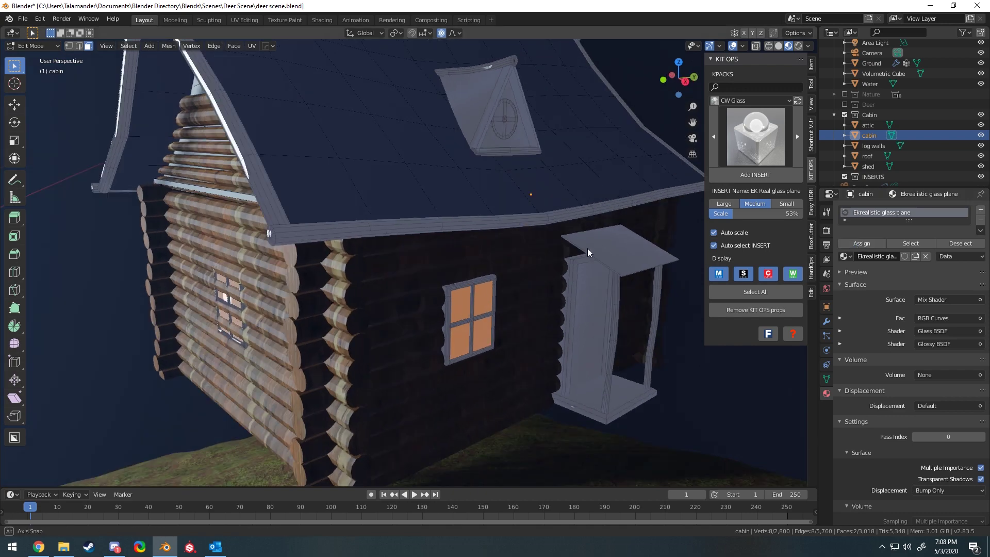
Add a second material slot and reapply 'Planks ruf x' to the cabin faces
click(129, 46)
click(171, 58)
click(980, 210)
click(844, 280)
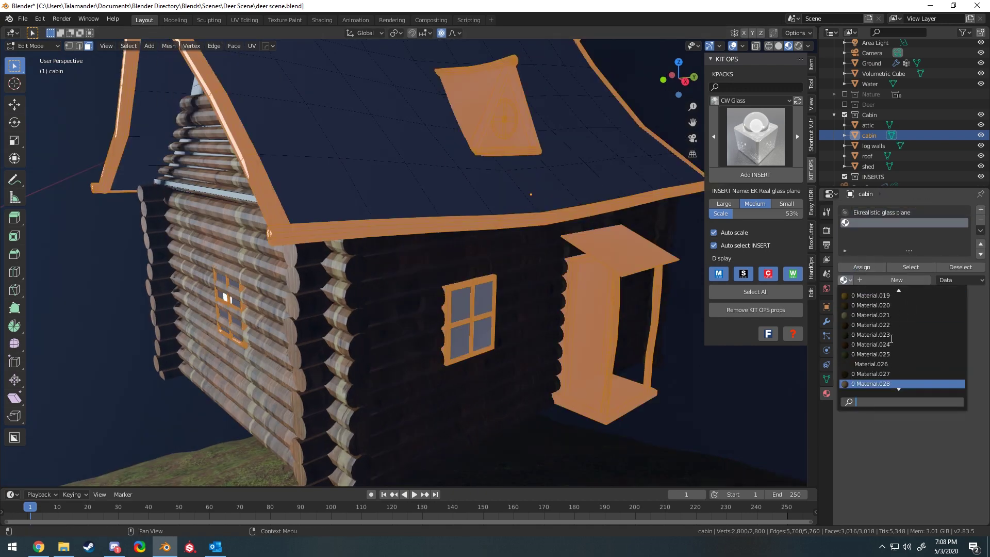
click(751, 100)
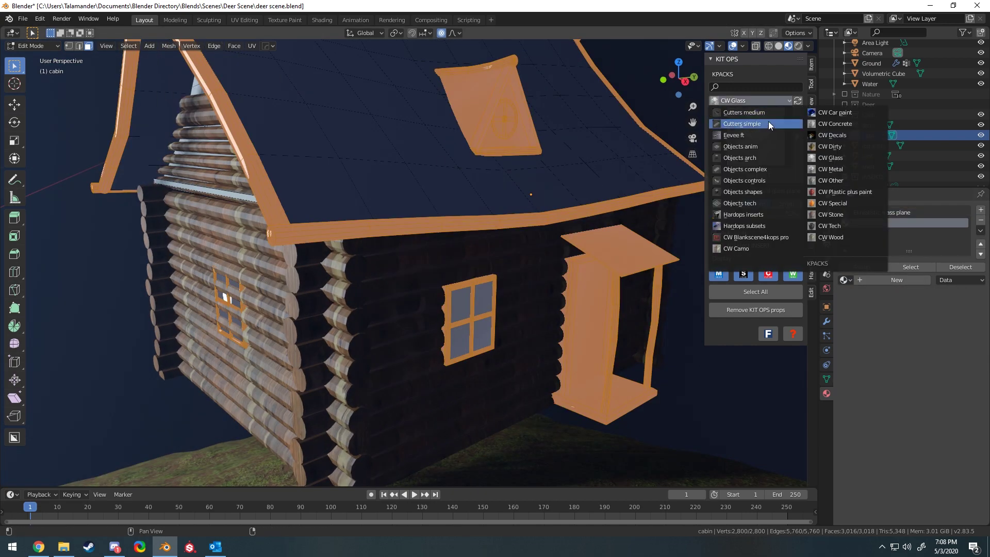
click(830, 237)
click(755, 136)
click(472, 380)
click(845, 267)
text(c)
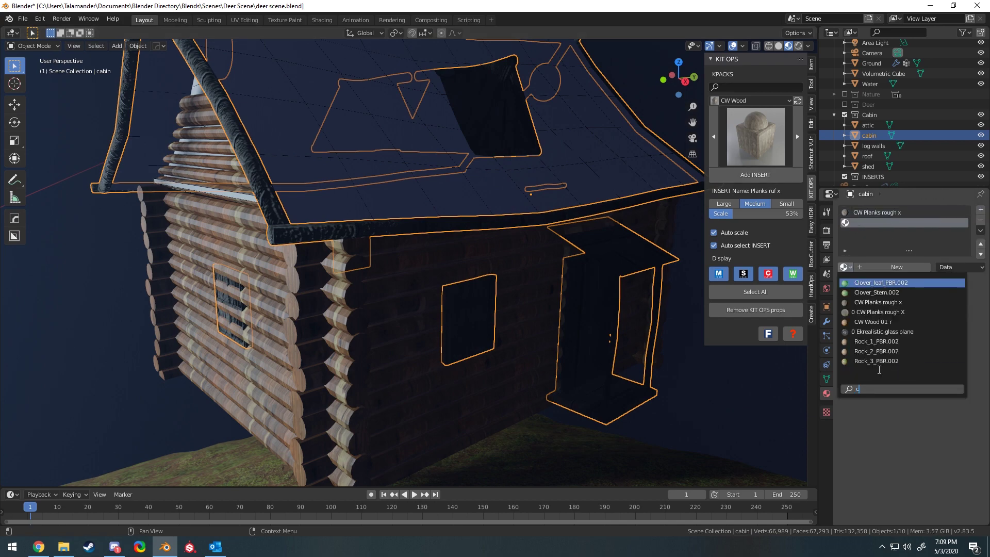
Assign a CW glass material to the shed's selected faces
click(572, 232)
key(KP_Decimal)
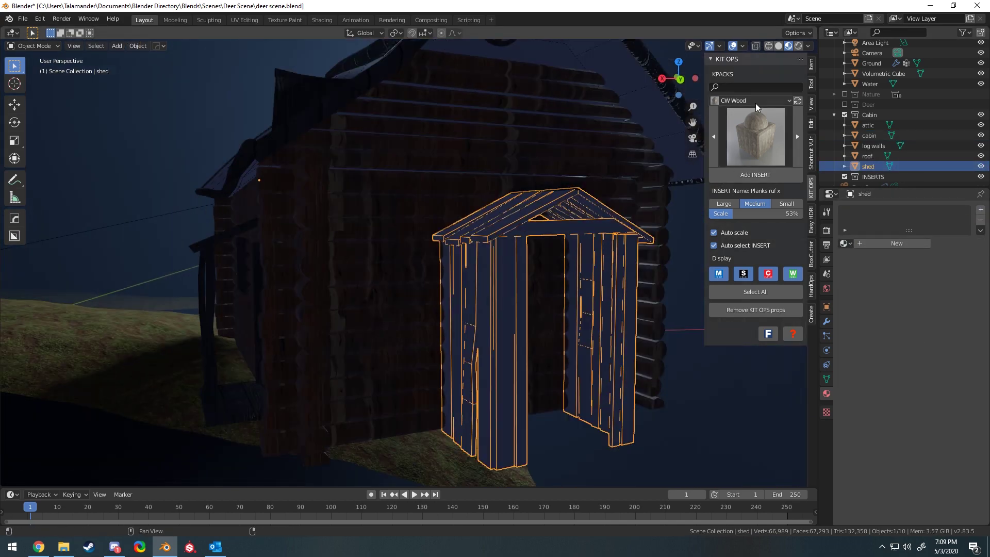
click(755, 103)
click(824, 158)
key(ctrl+z)
click(846, 280)
text(cw)
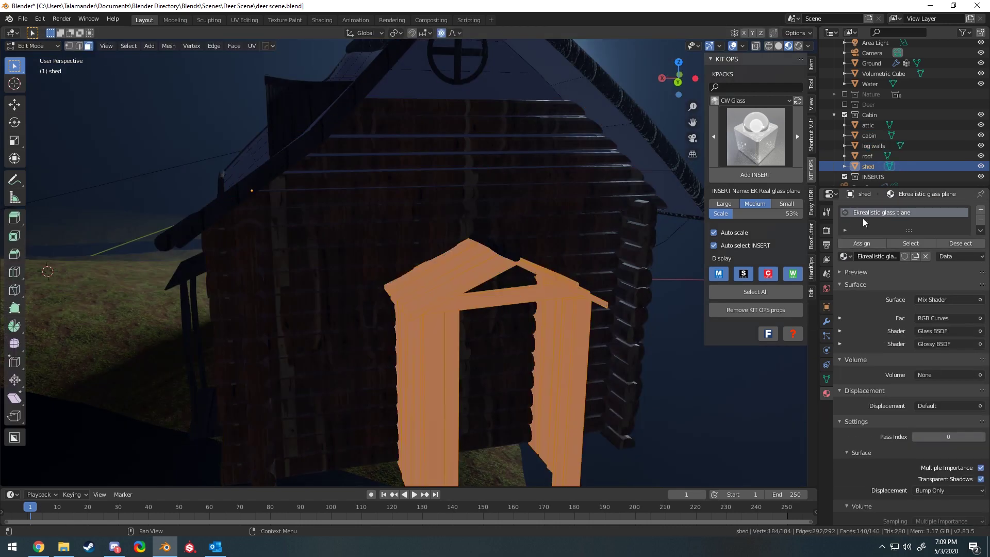
text(ek)
key(Return)
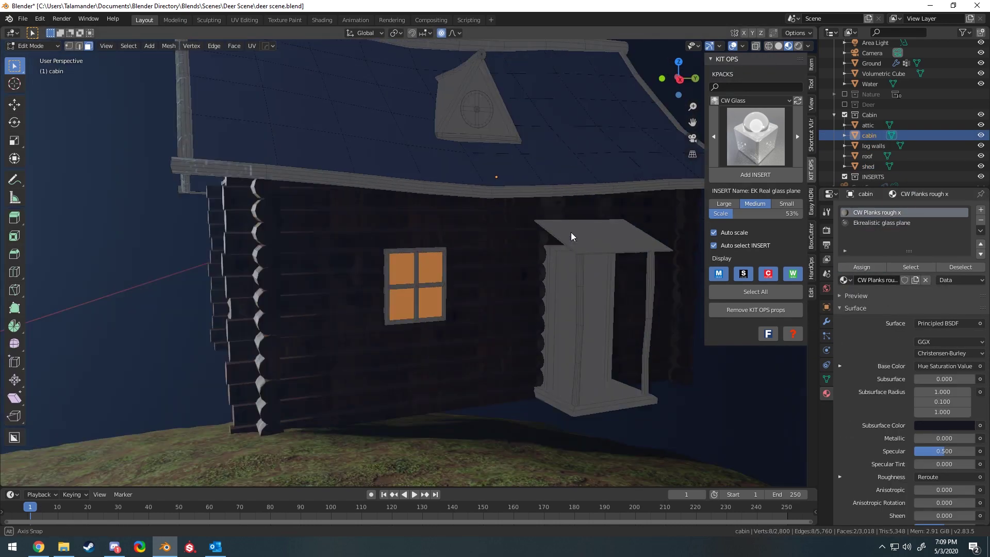
Give the roof the CW Wood 'Bark r' material
click(750, 100)
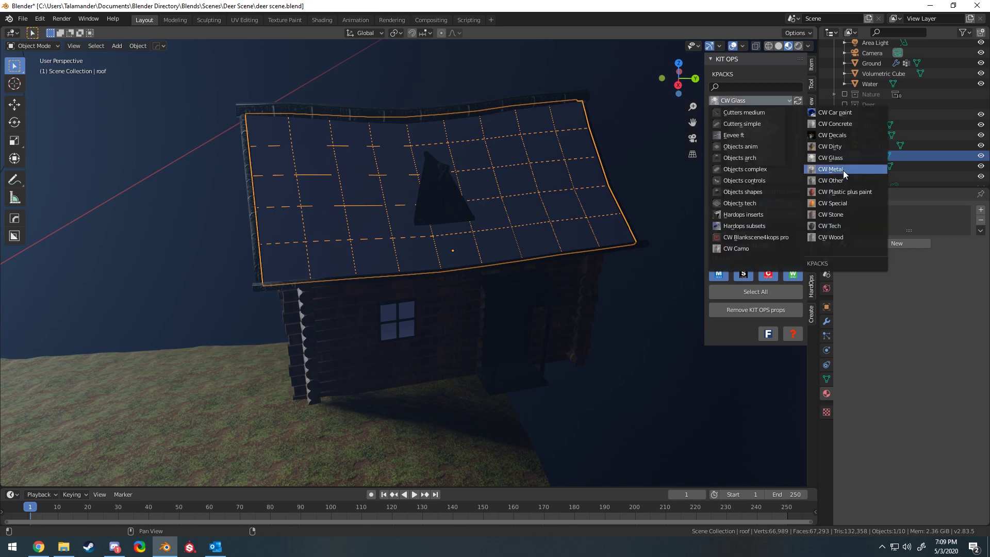
click(845, 166)
click(756, 137)
click(734, 145)
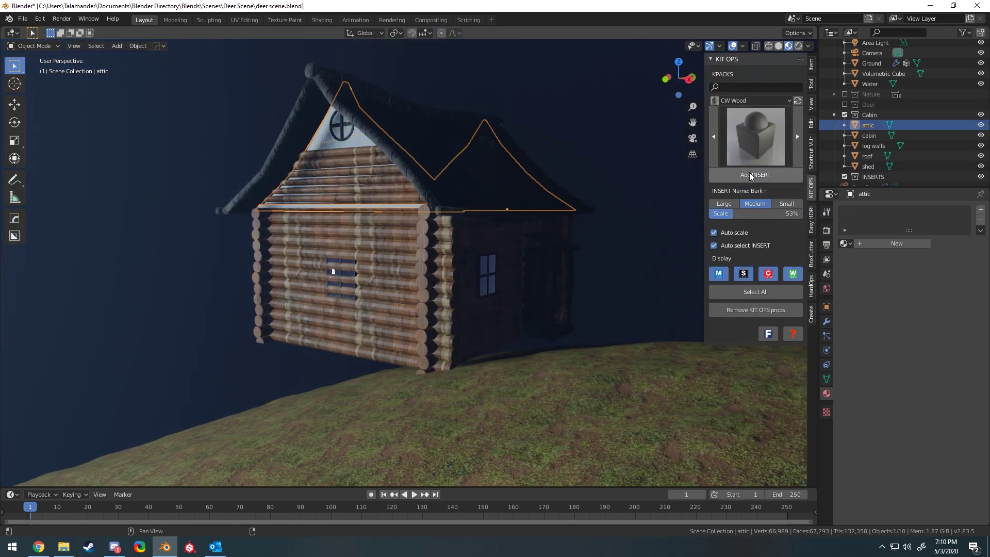
Apply 'Wood grain r' to the attic and show the Nature and Deer collections
click(751, 177)
click(756, 136)
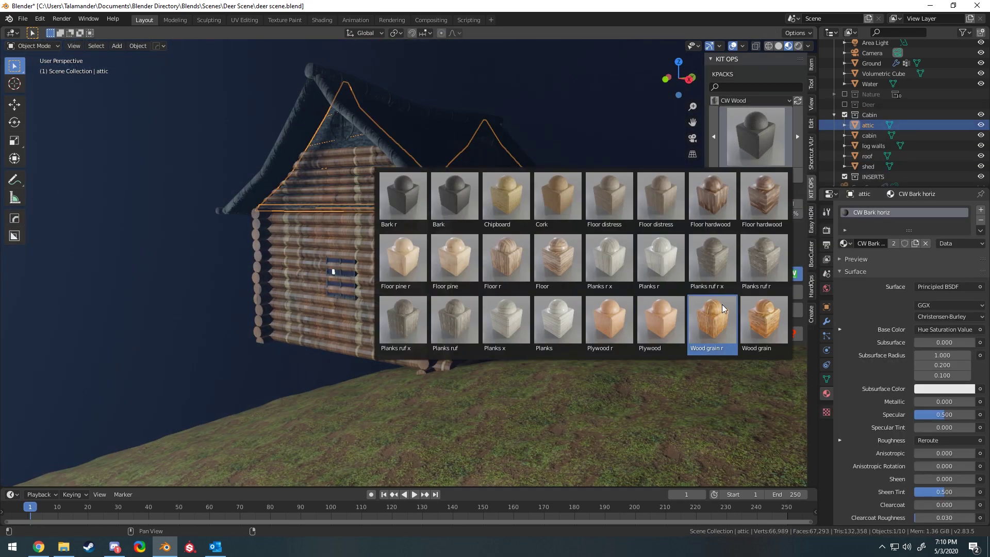
click(536, 196)
scroll(904, 132, up, 2)
click(798, 46)
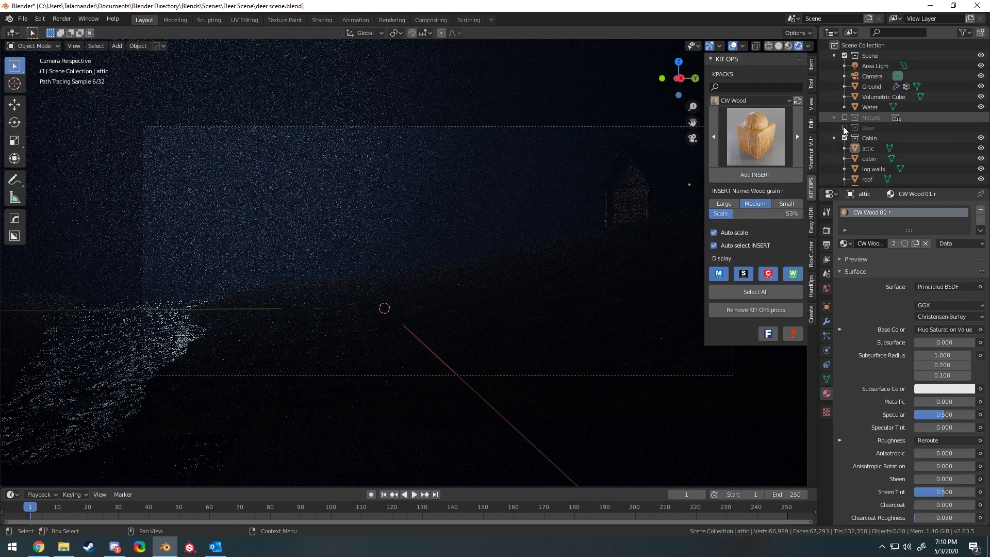
Delete the old object from the scene
drag(845, 117, 844, 128)
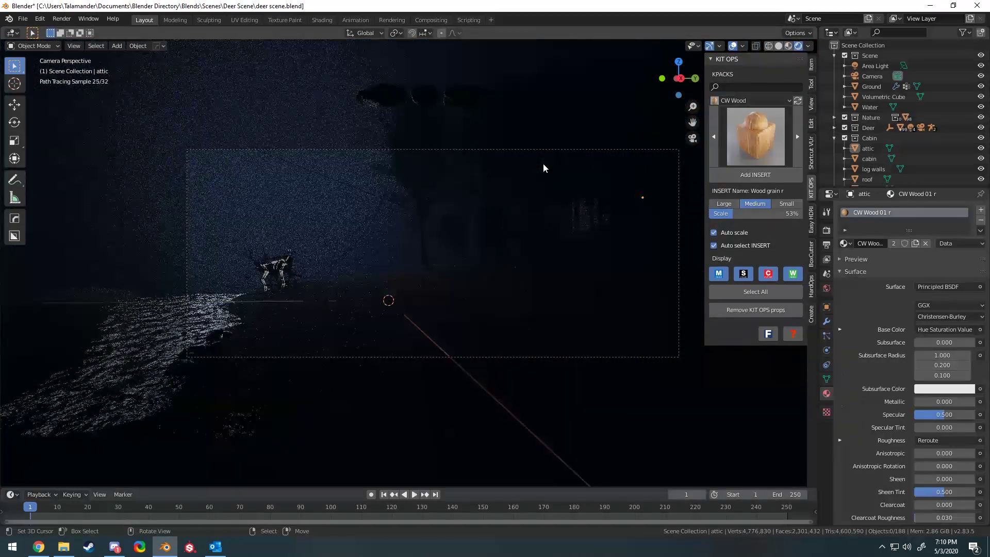
click(779, 46)
key(x)
click(453, 198)
Add a point light raised beside the cabin door with a warm orange colour
key(shift+a)
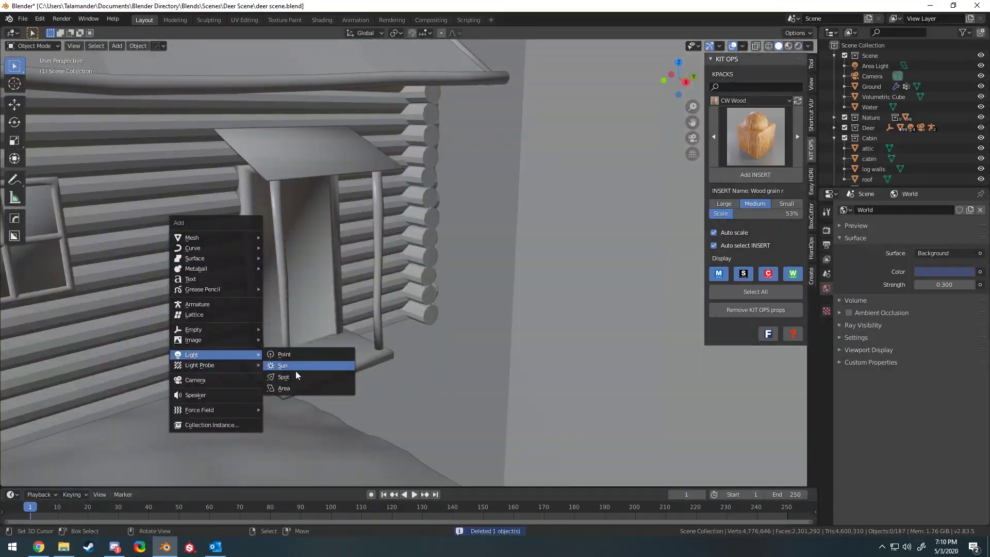
click(284, 354)
key(g)
key(z)
click(947, 266)
click(920, 184)
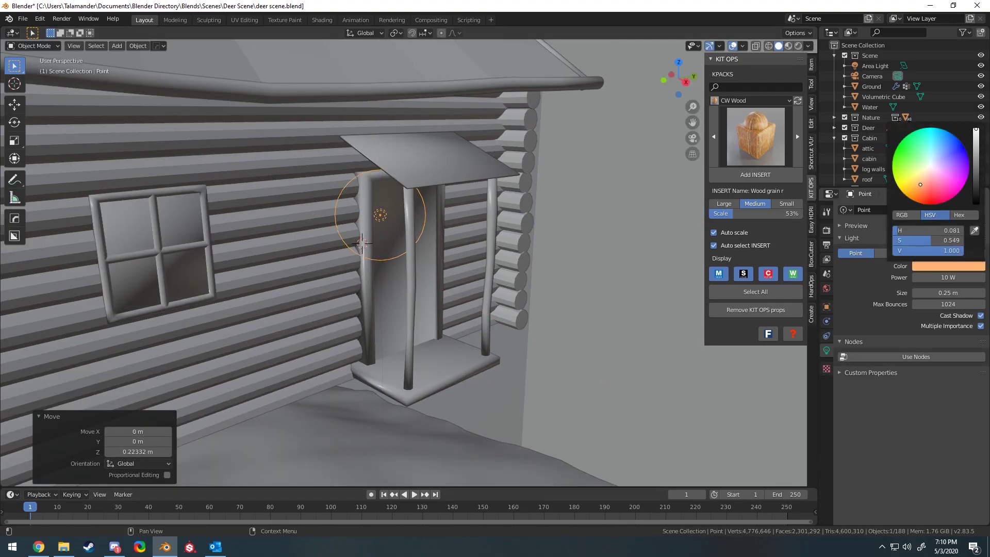
Preview the camera view rendered and shift the light along X beside the cabin
key(z)
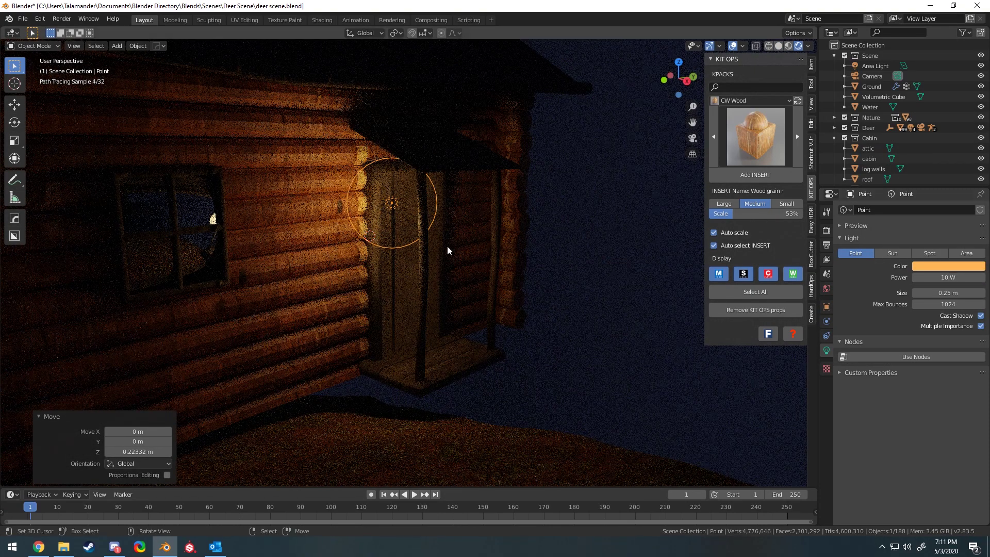
key(KP_0)
key(n)
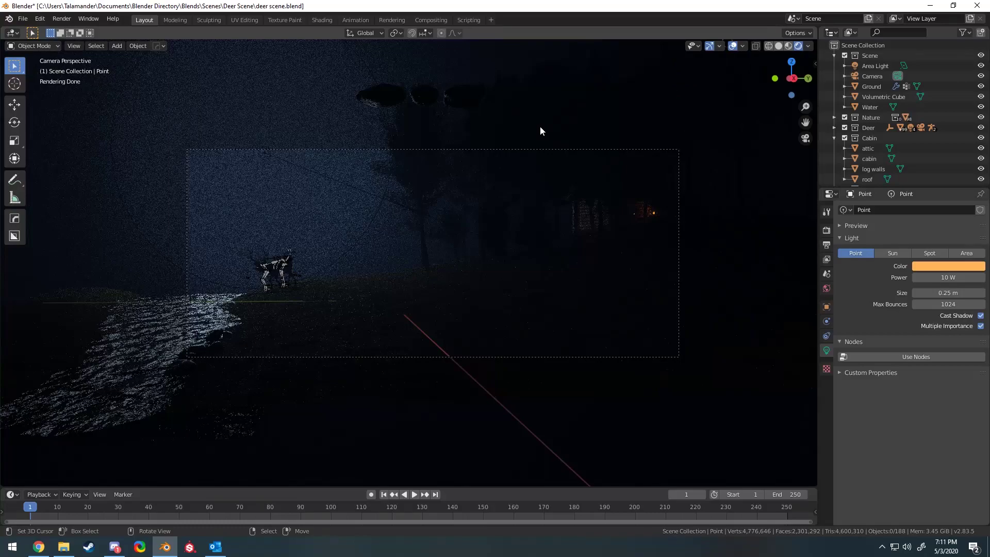
middle_drag(540, 126, 321, 214)
key(g)
key(x)
click(438, 207)
Show the final rendered camera view and fine-tune the light colour
scroll(437, 207, down, 6)
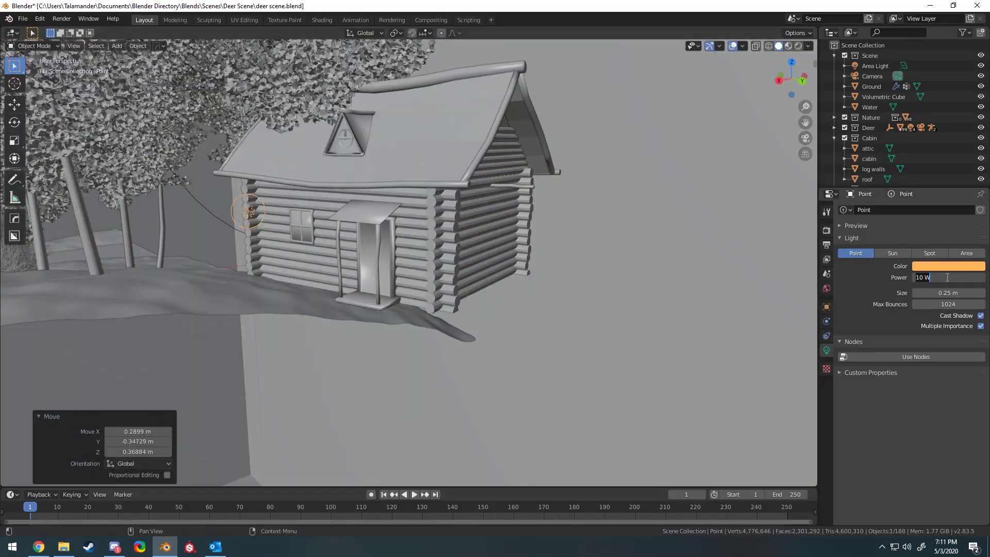
key(z)
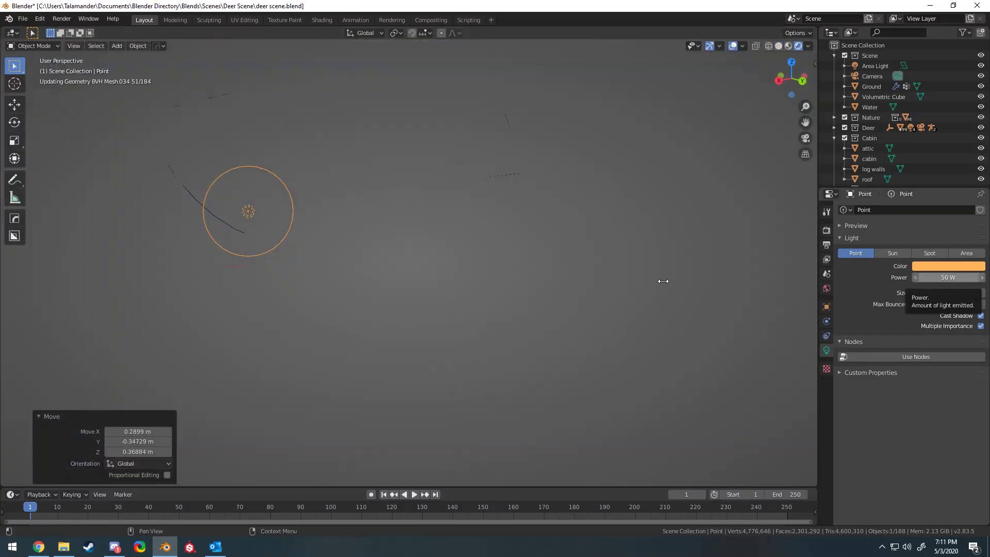
key(KP_0)
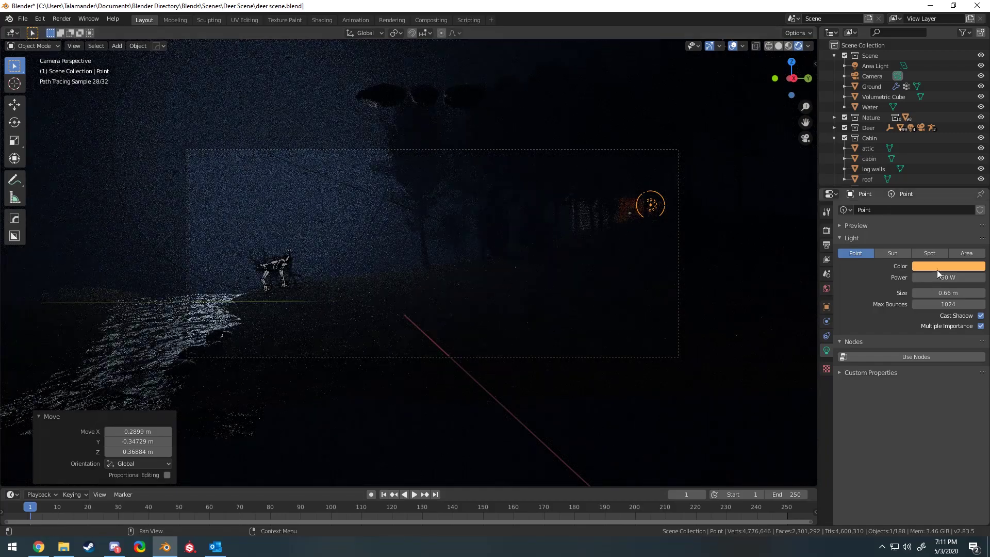
click(936, 266)
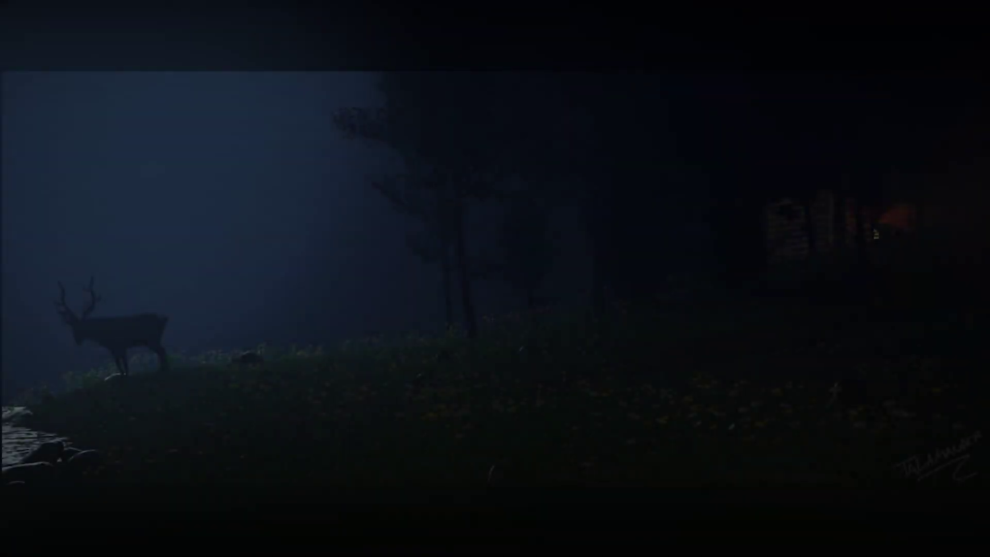